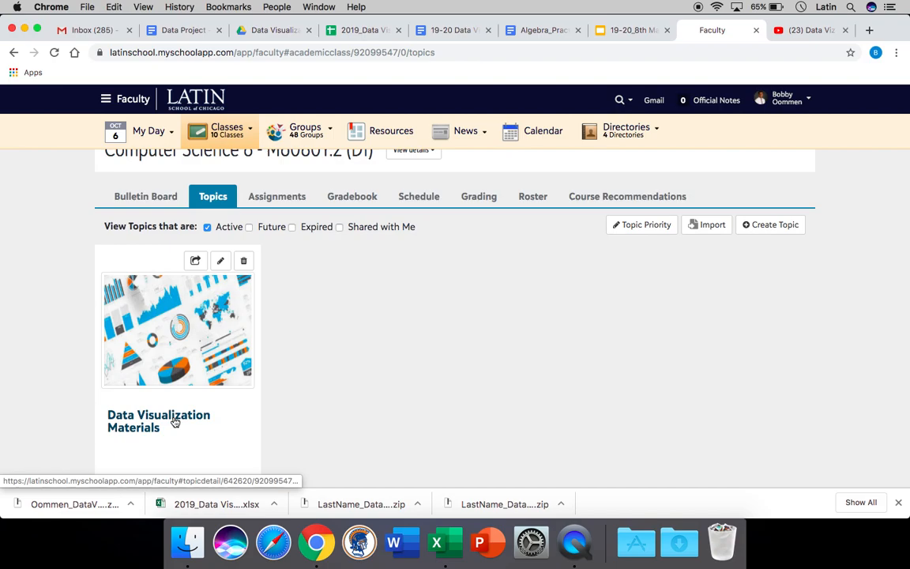
Download the 2019 Data Visualization Files from the Data Visualization Materials topic and extract 2019_LastName_DataViz.zip from Downloads.
click(175, 423)
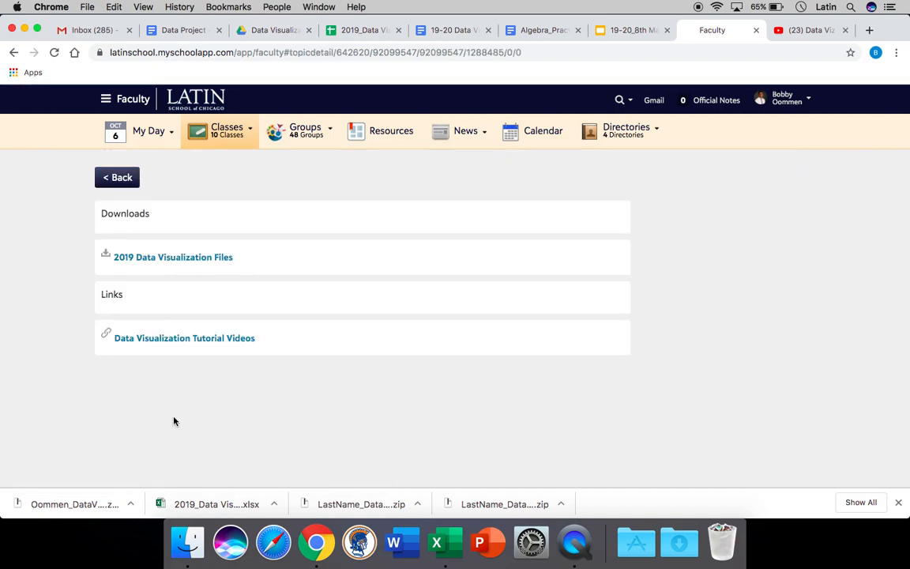
click(181, 264)
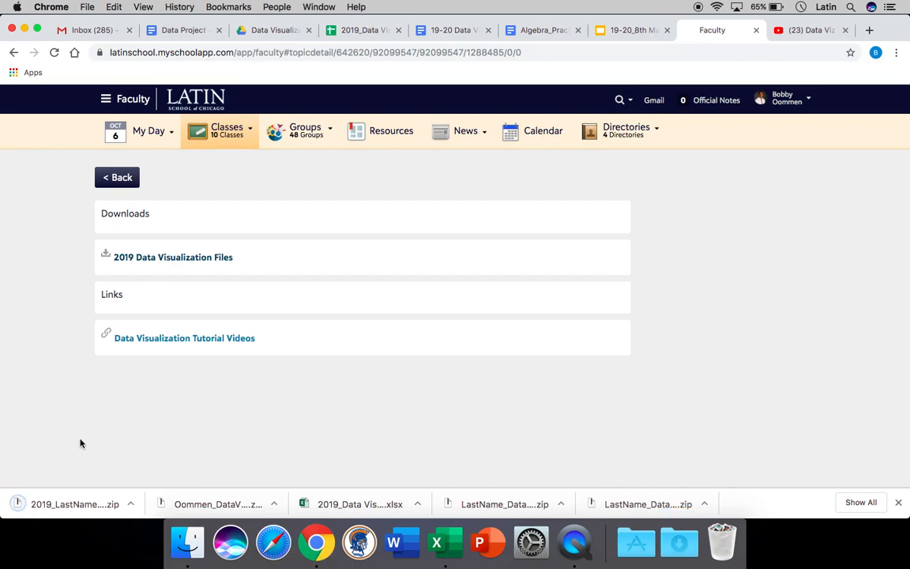
click(682, 544)
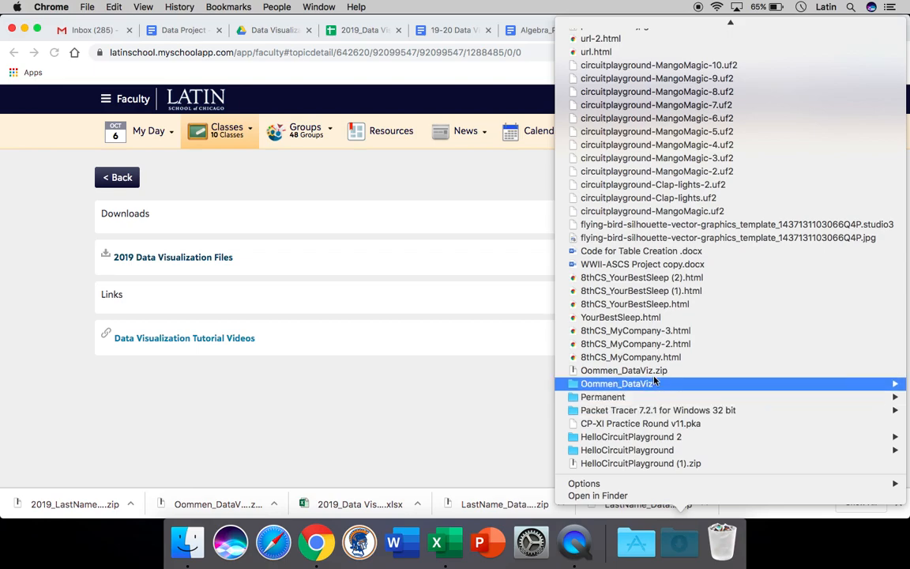
scroll(654, 381, up, 10)
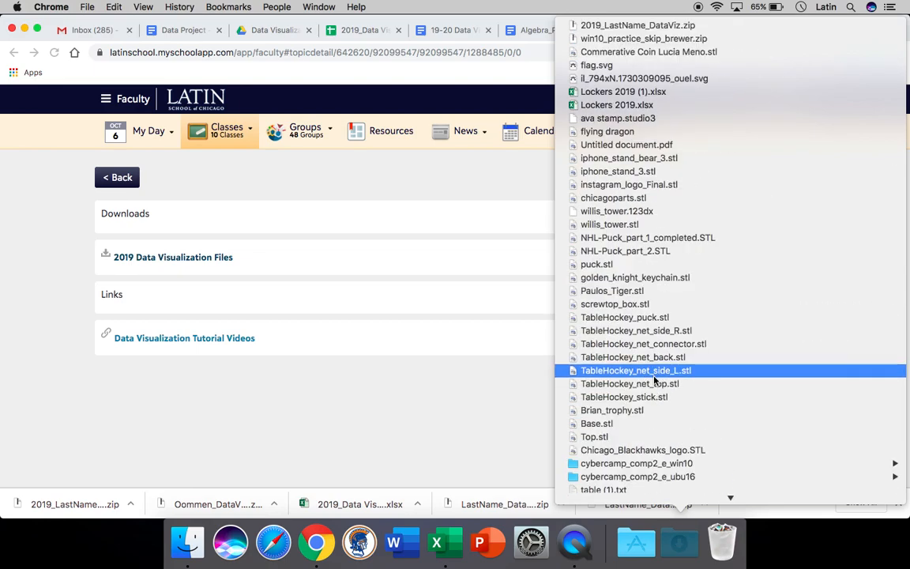
click(661, 30)
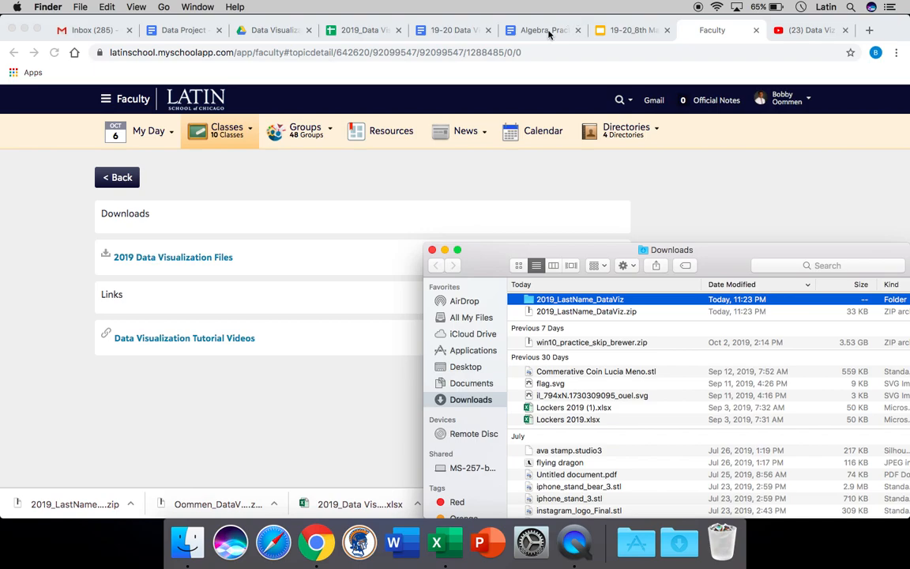
Rename the extracted 2019_LastName_DataViz folder, replacing LastName with the student's own last name.
drag(500, 253, 319, 151)
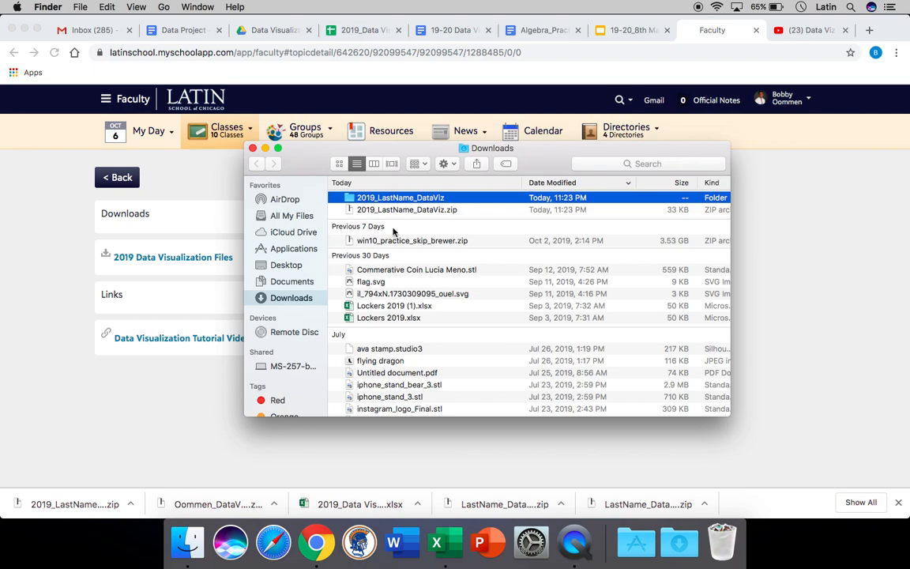
click(414, 210)
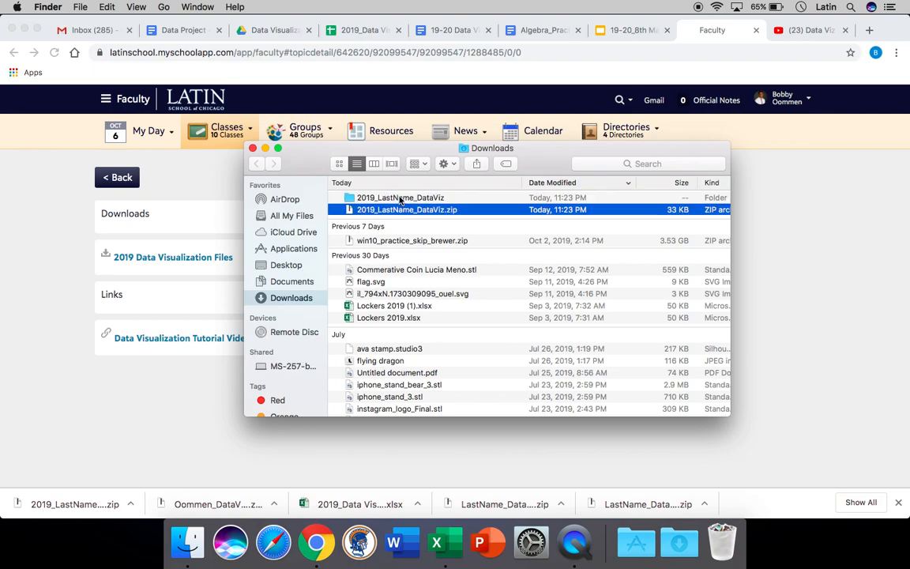
click(401, 199)
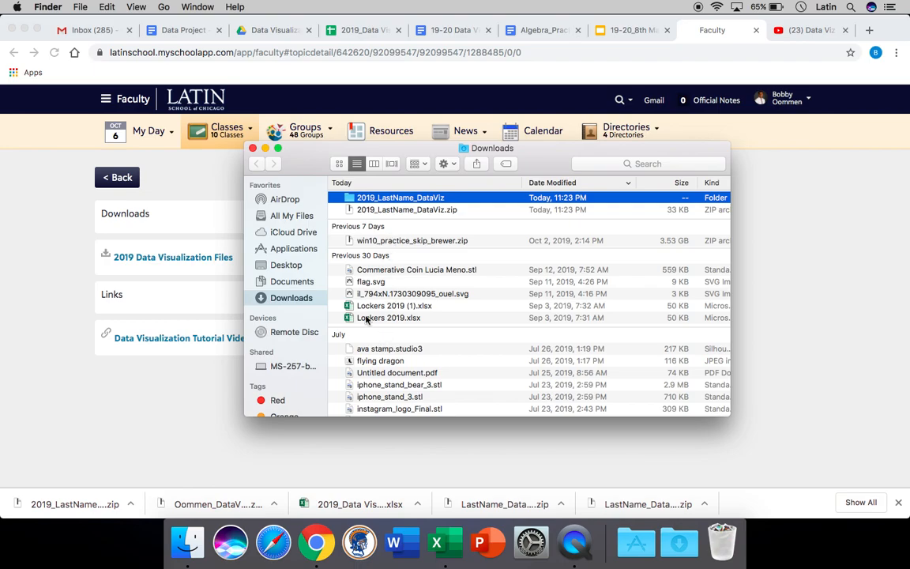
right_click(400, 201)
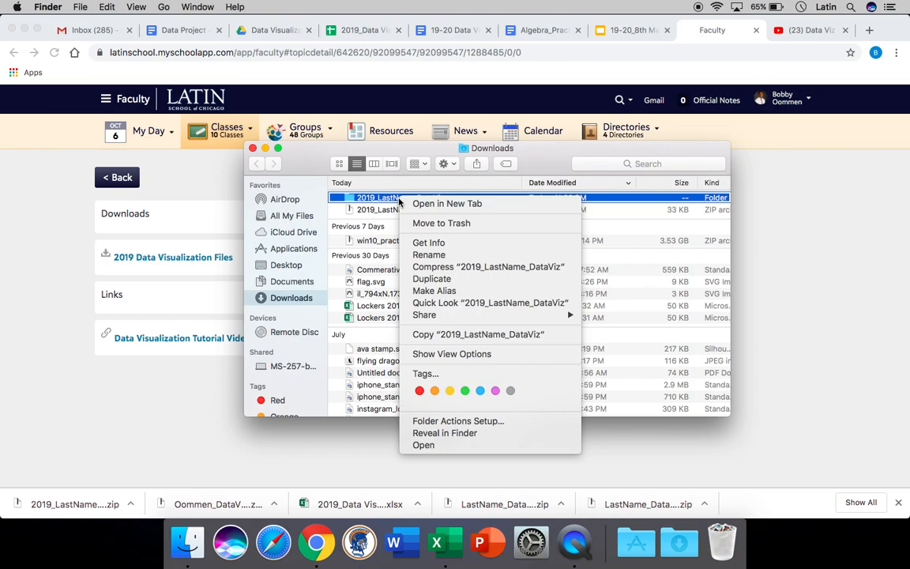
click(430, 255)
click(412, 198)
key(BackSpace)
key(BackSpace)
key(BackSpace)
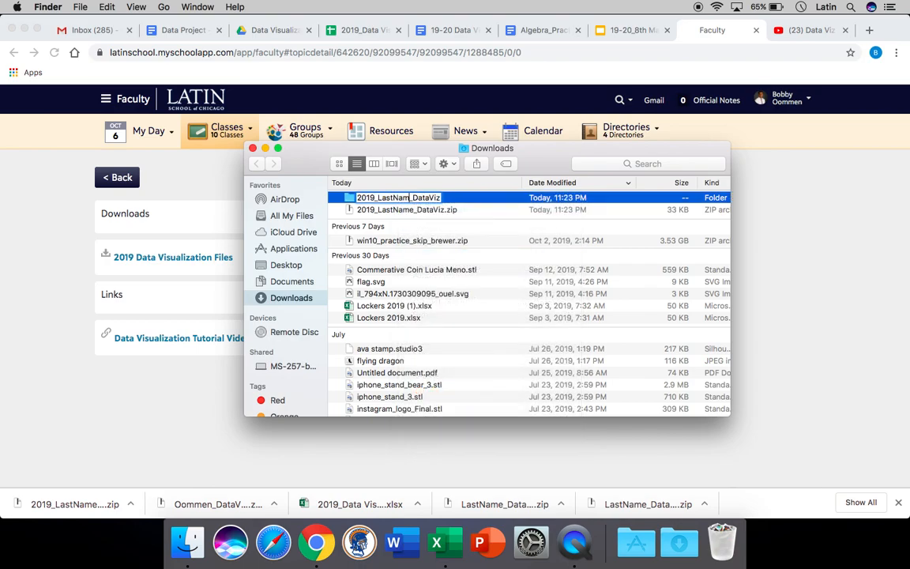
key(BackSpace)
key(BackSpace)
key(BackSpace)
key(BackSpace)
key(BackSpace)
text(Oommen)
key(Return)
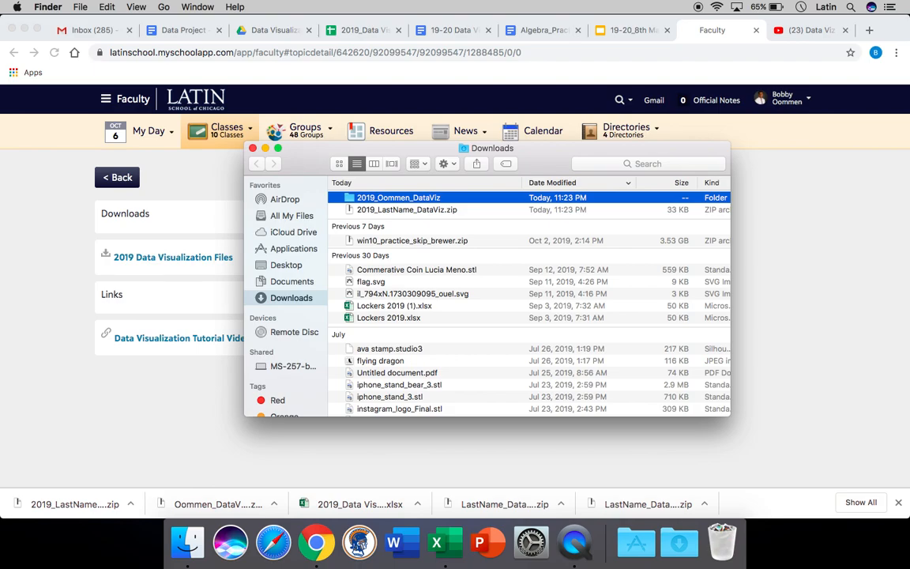
Open the 2019_Data Visualization Options.xlsx workbook from inside the renamed folder.
double_click(350, 199)
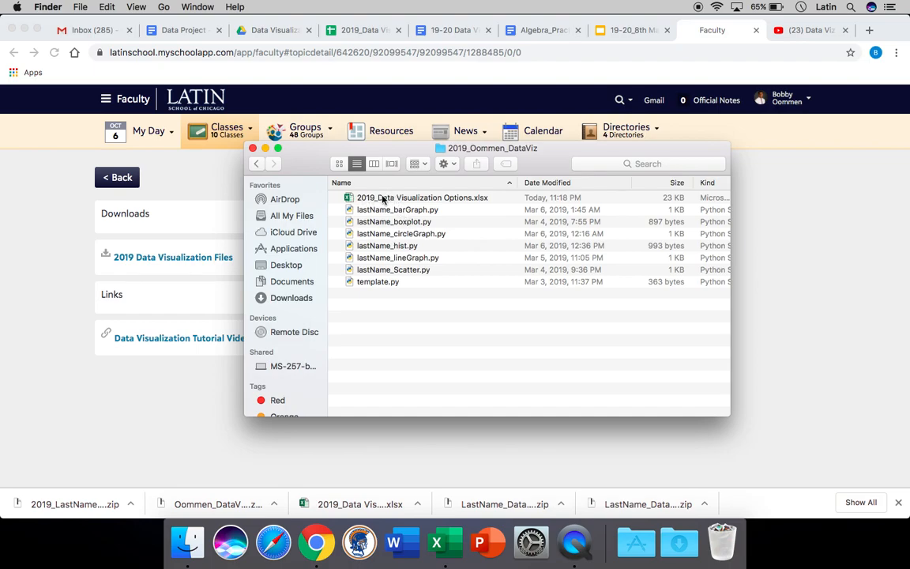
double_click(383, 198)
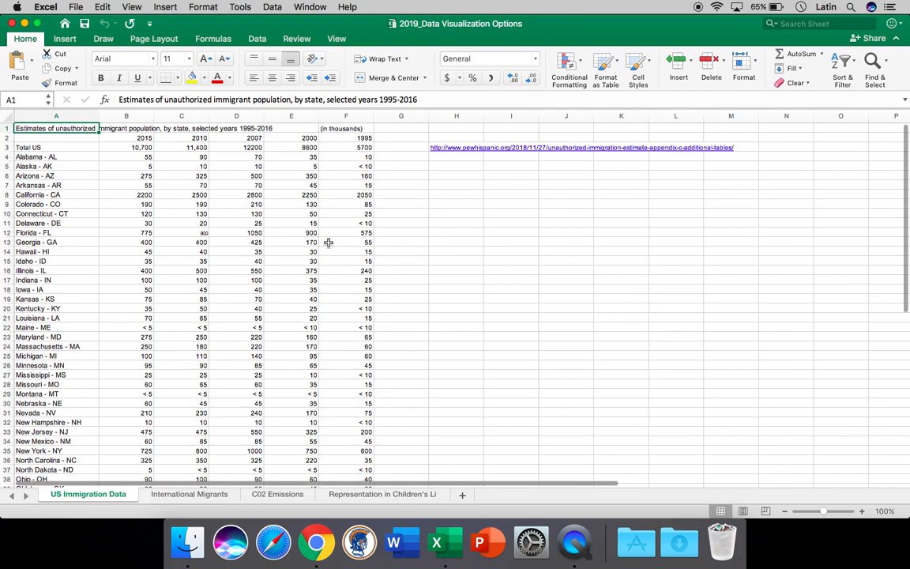
Switch to Chrome and show the THINGS TO KNOW slide in the 19-20_8th Math Data Visualization Project presentation.
key(super+Tab)
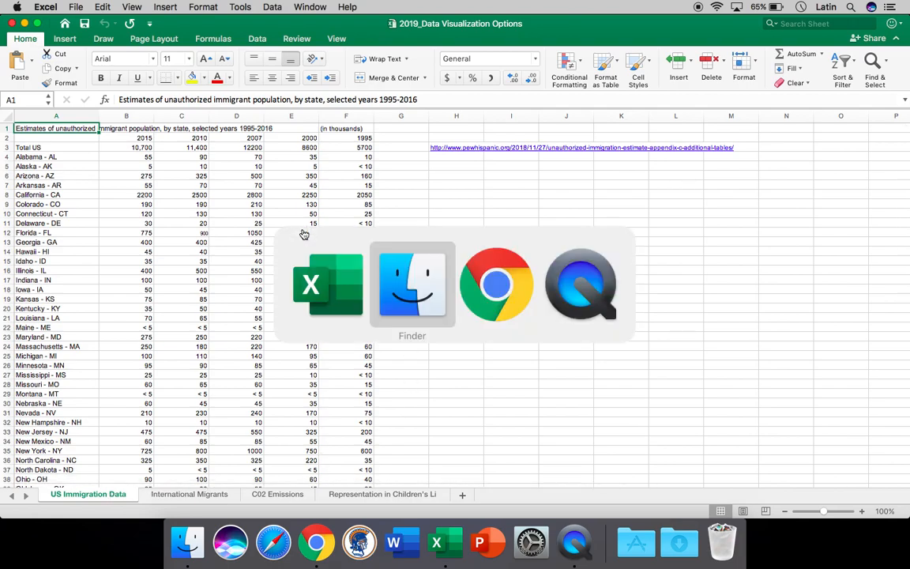
key(super+Tab)
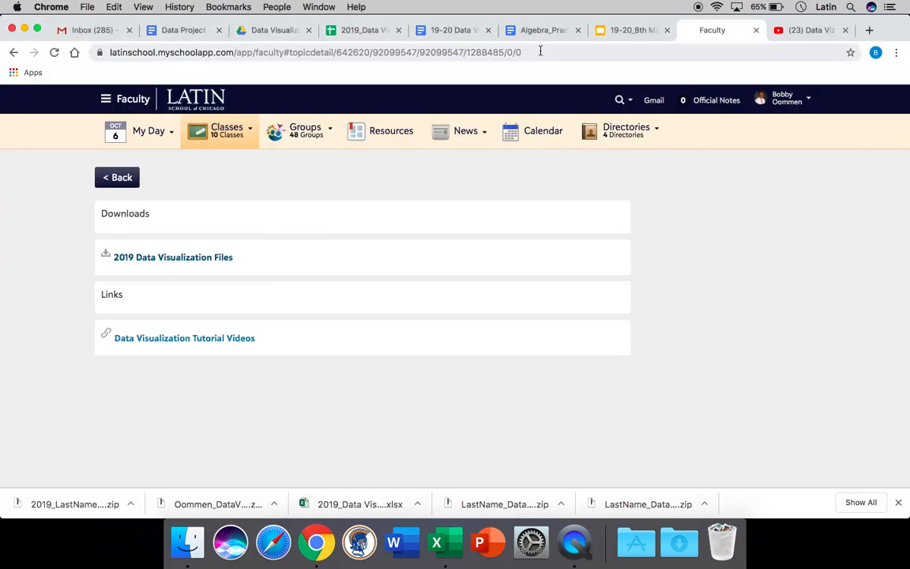
click(617, 34)
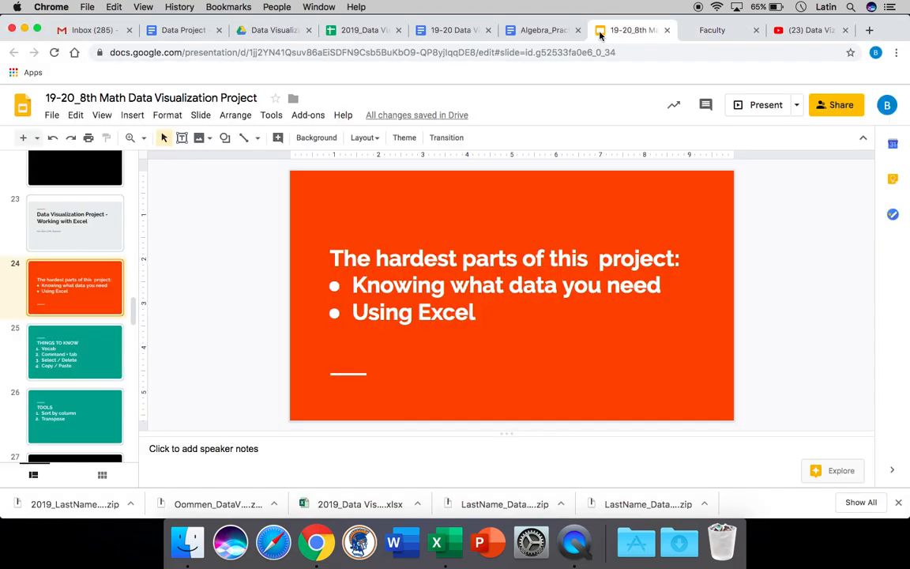
click(91, 356)
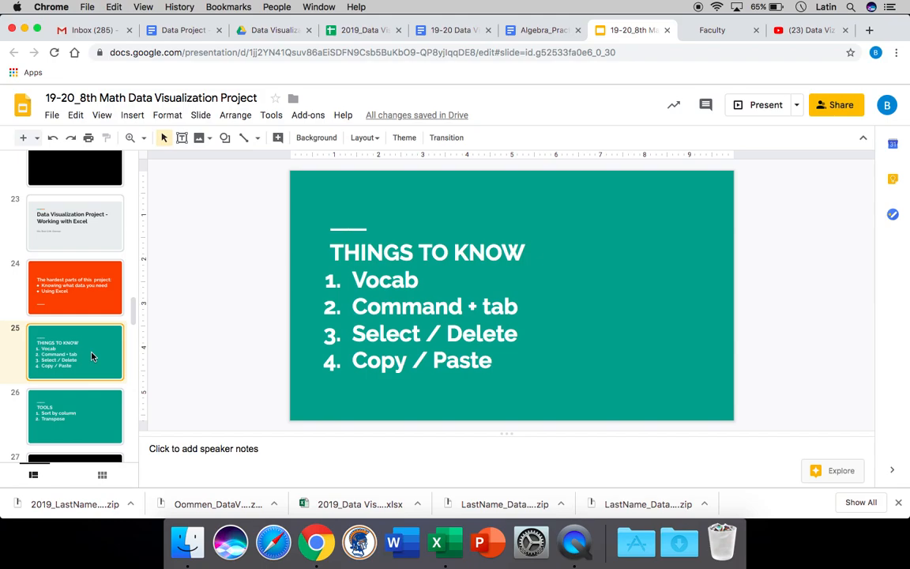
Switch back to Excel and point out cells B3 and A5 on the US Immigration Data sheet.
key(super+Tab)
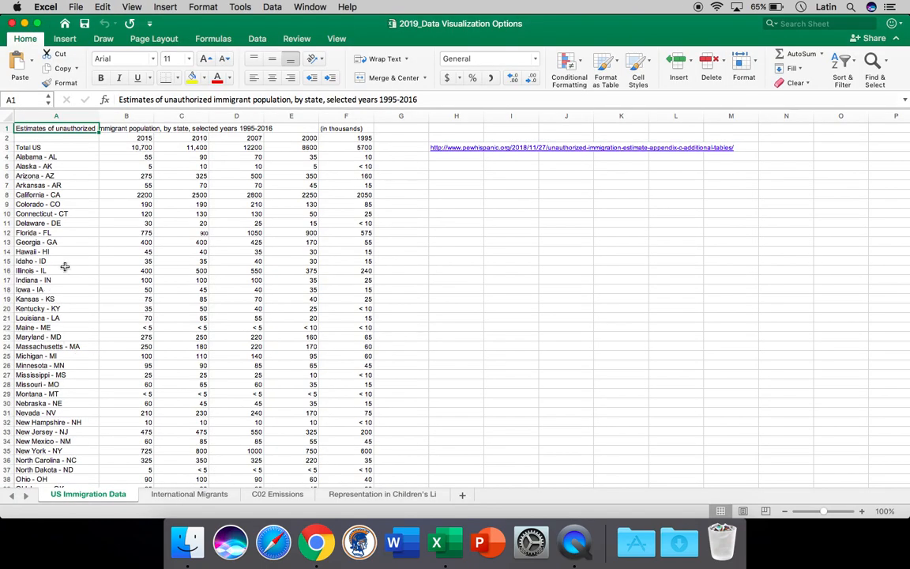
click(133, 148)
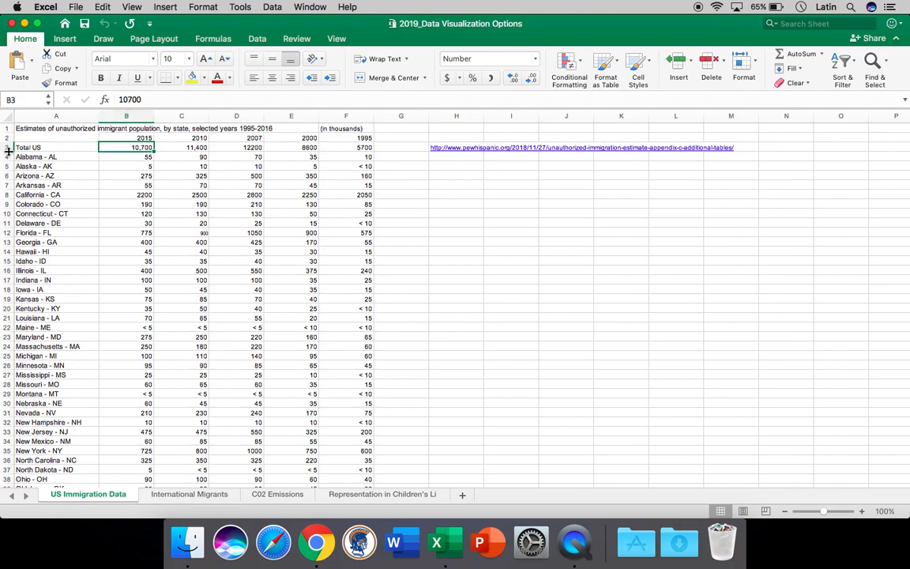
click(47, 167)
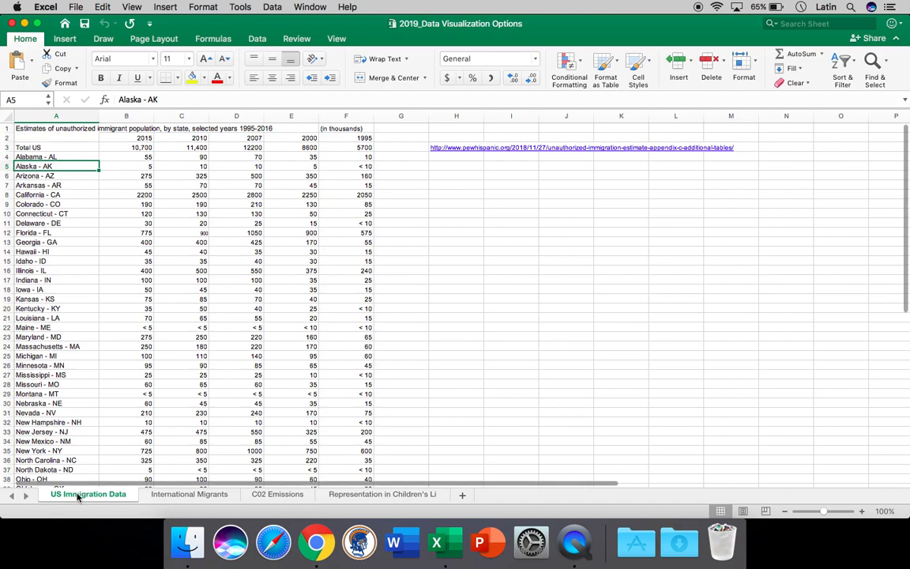
Look through the International Migrants, C02 Emissions and Representation in Children's Li sheets, and select cell F20 back on US Immigration Data.
click(177, 494)
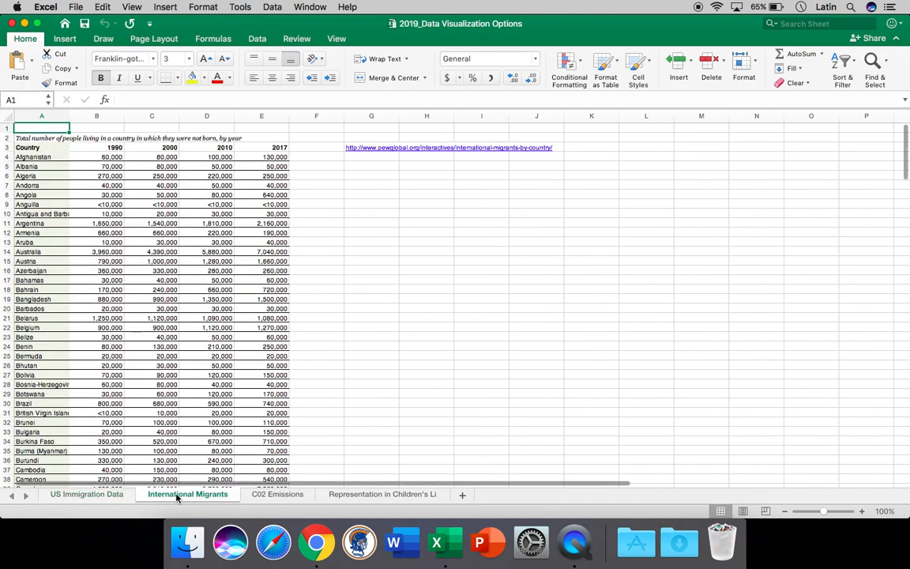
click(268, 494)
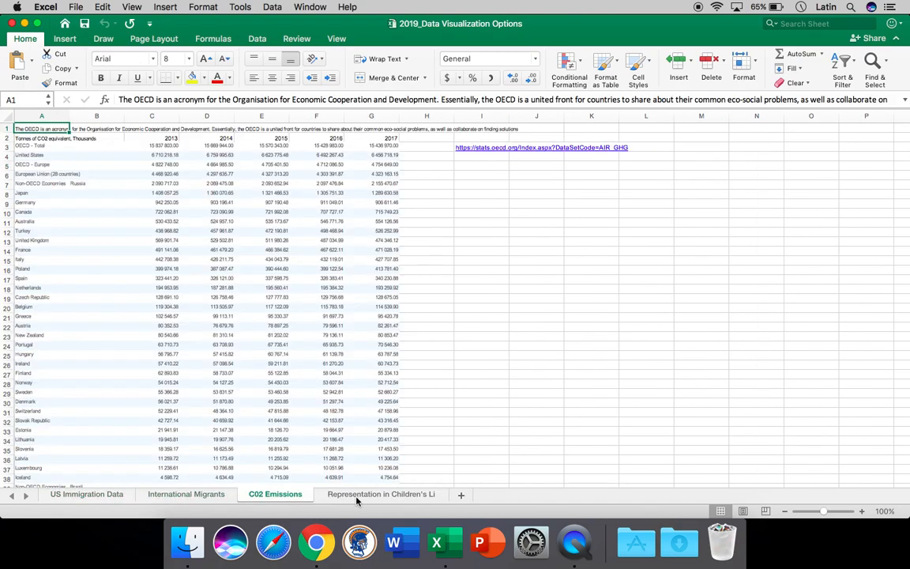
click(356, 498)
click(275, 496)
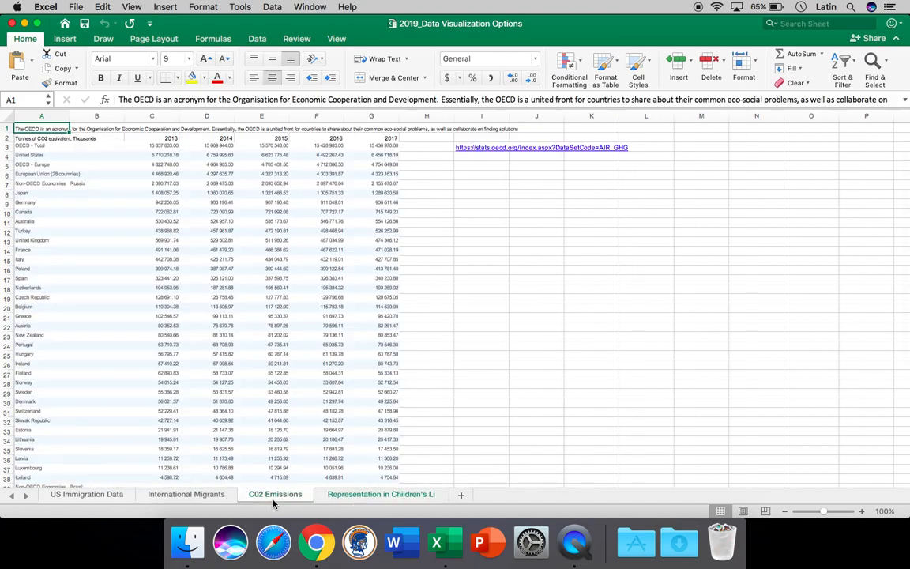
click(189, 495)
click(89, 495)
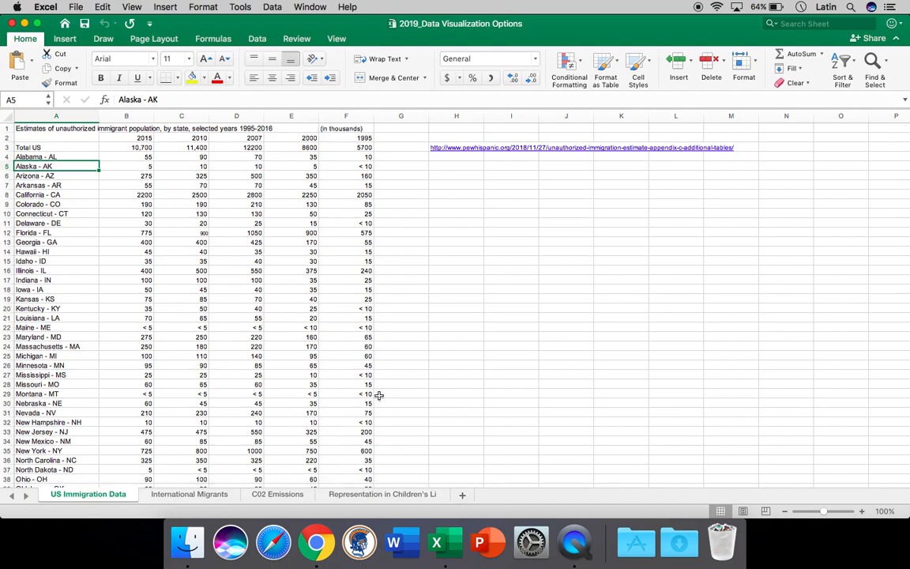
click(340, 310)
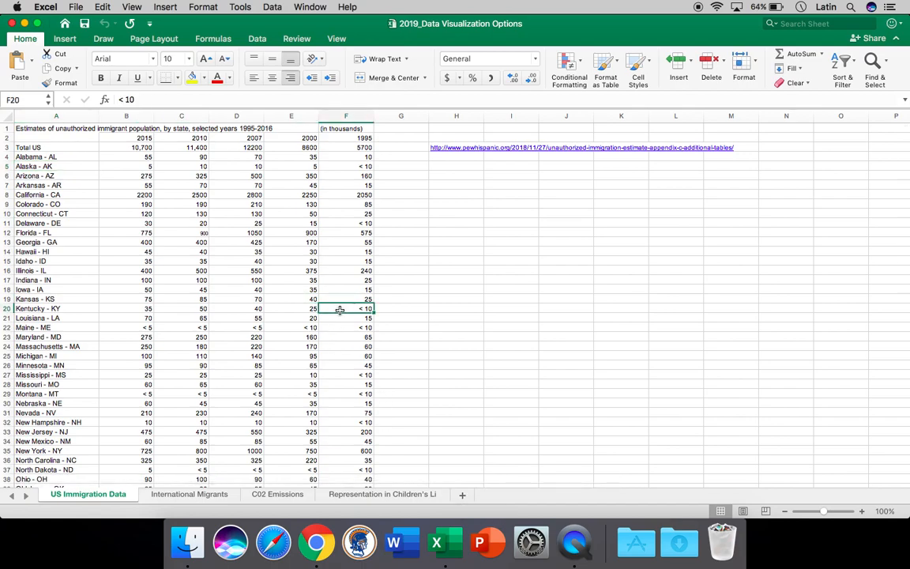
Return to the presentation in Chrome to review the Command + tab item in the THINGS TO KNOW list.
key(super+Tab)
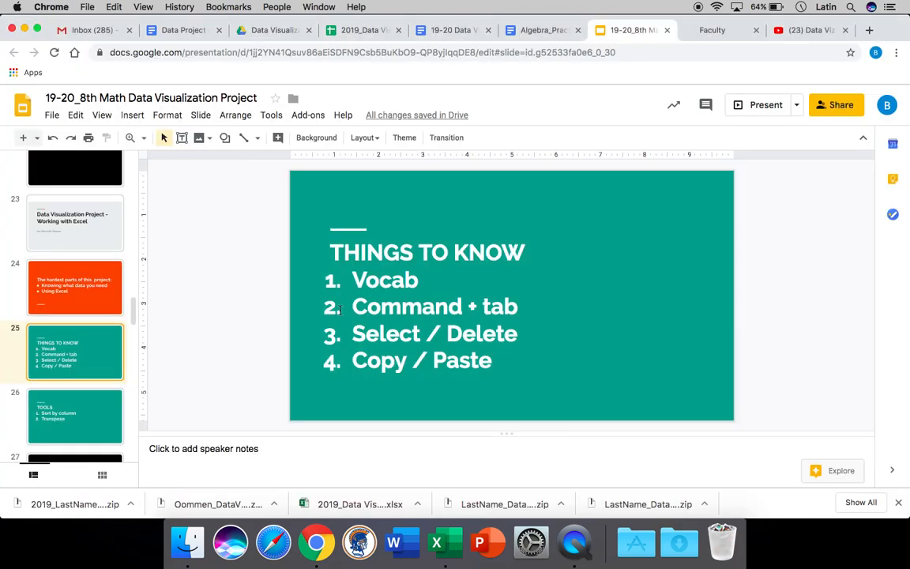
click(427, 301)
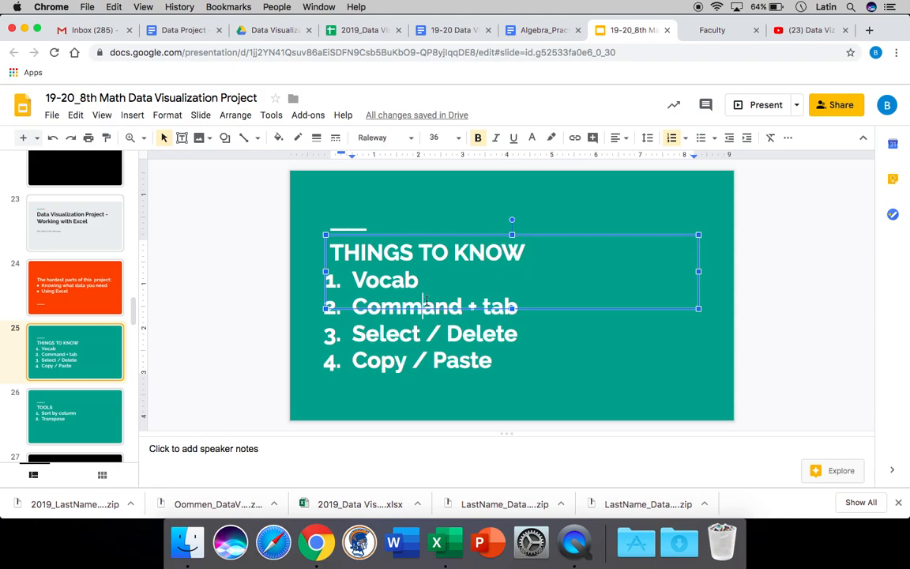
click(525, 355)
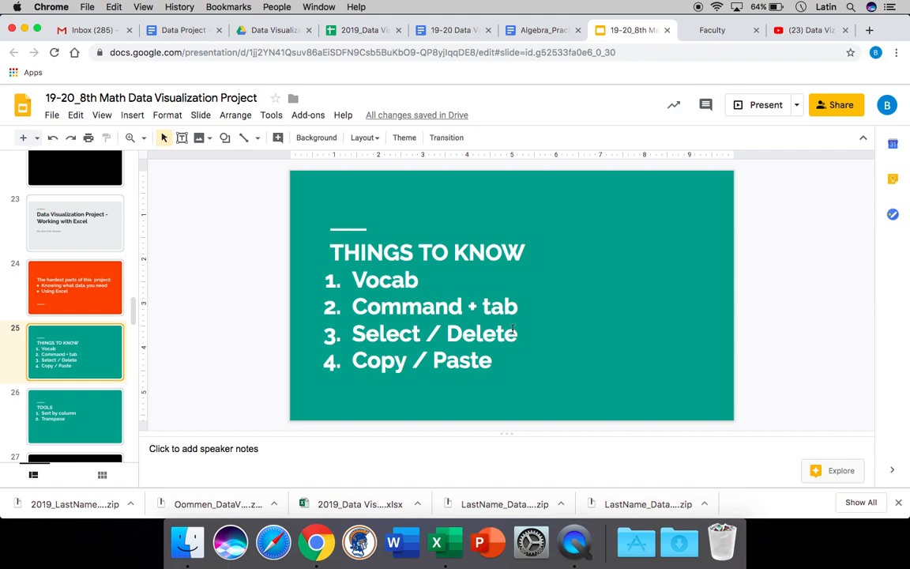
Cycle through all the open applications with the application switcher and finish in the Excel workbook.
key(super+Tab)
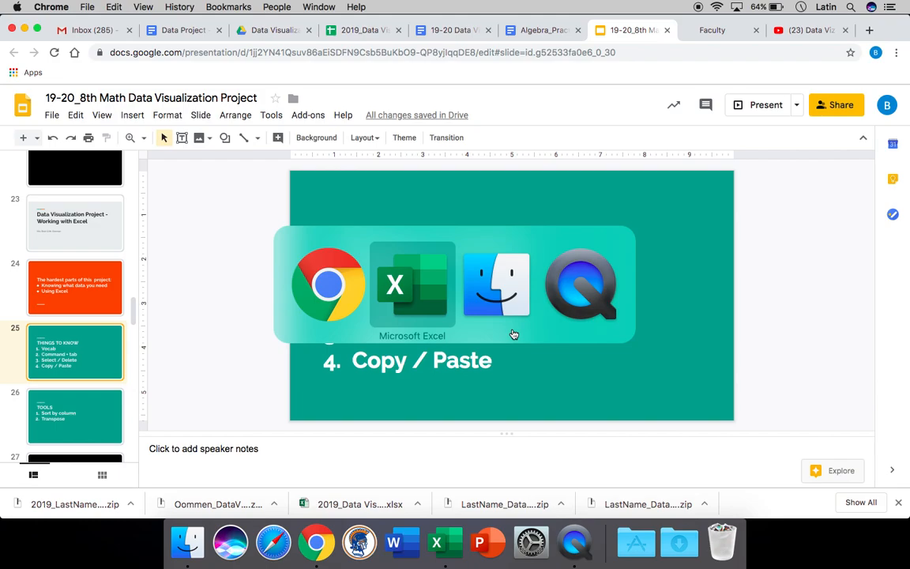
key(super+Tab)
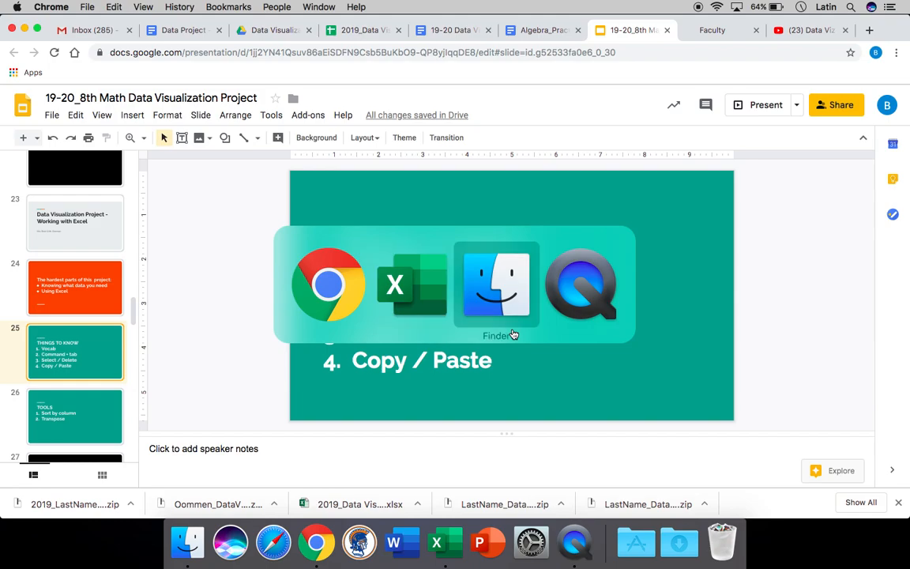
key(super+Tab)
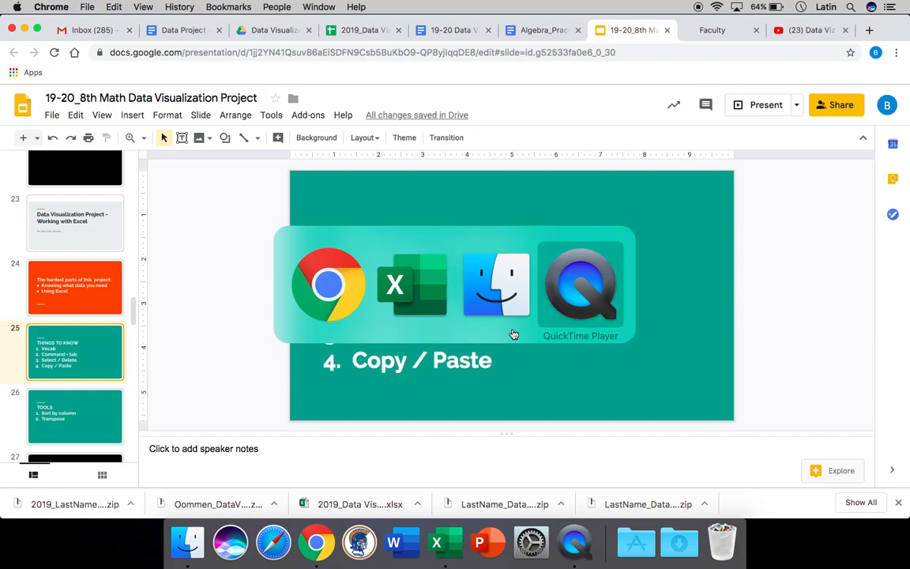
key(super+Tab)
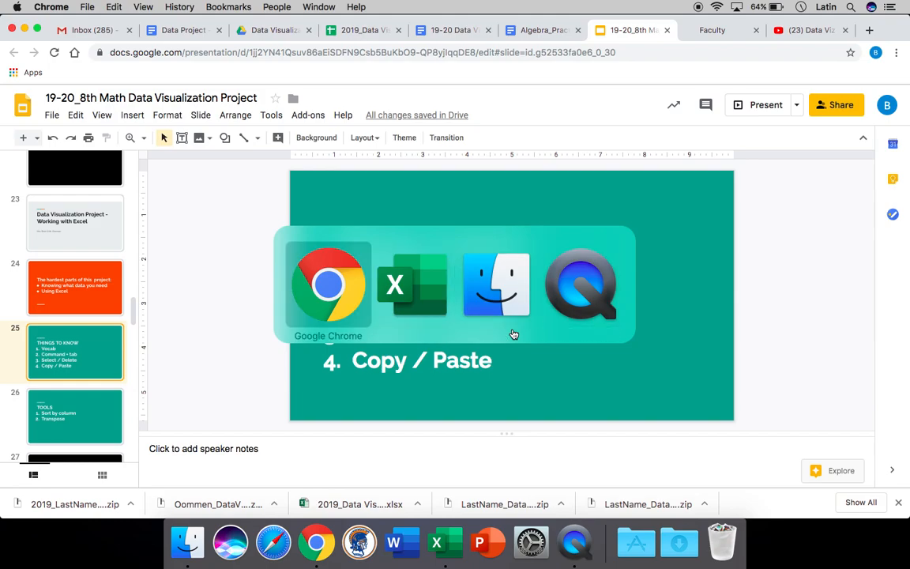
key(super+Tab)
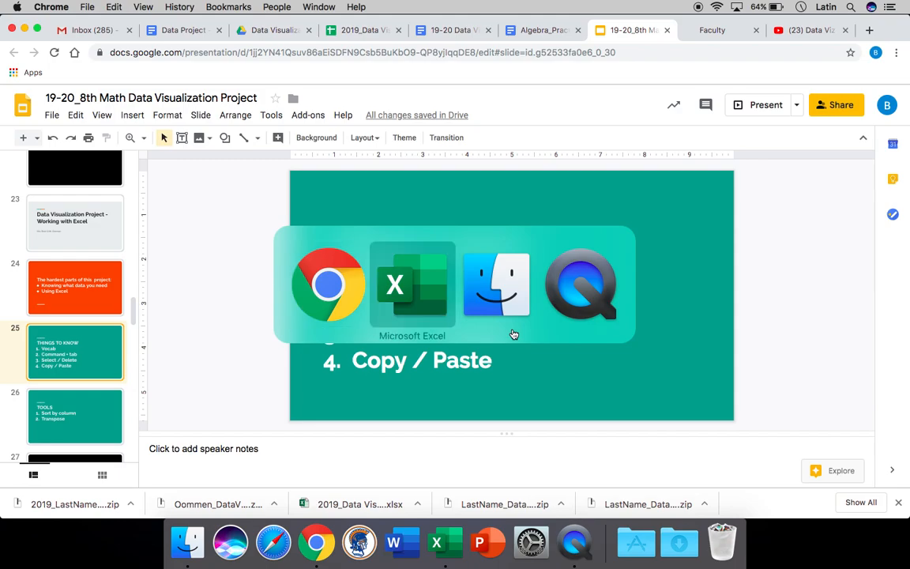
key(super+Tab)
key(super+Tab)
key(super+Tab)
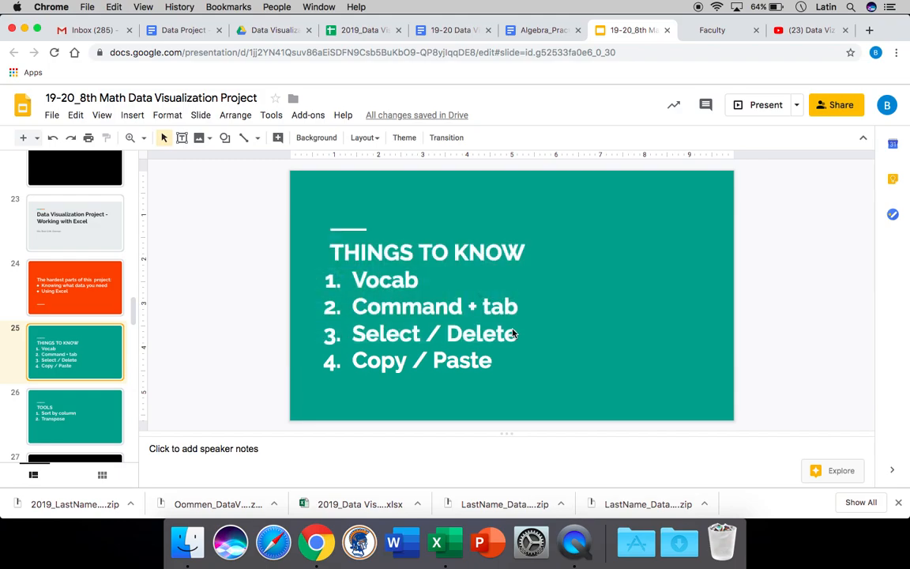
key(super+Tab)
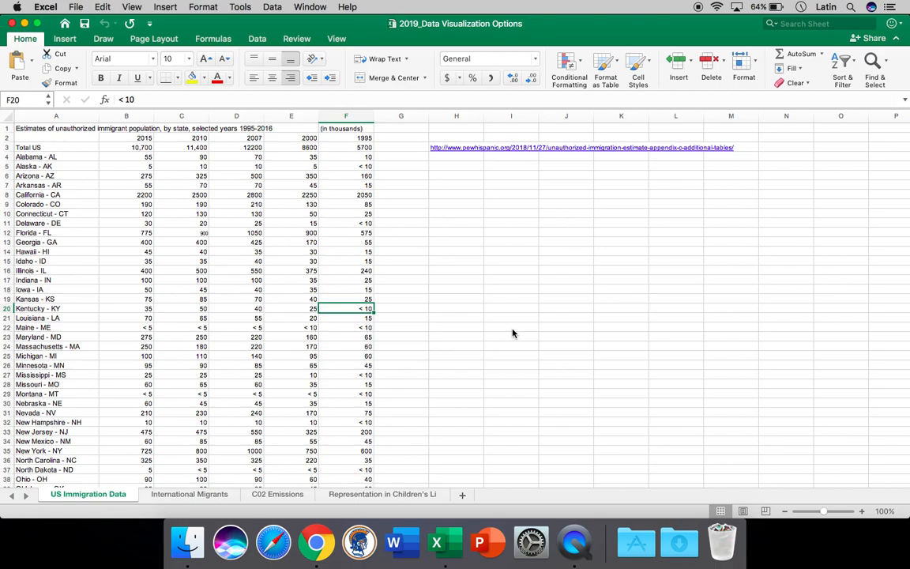
Check the Select / Delete item in the Chrome presentation, return to Excel, select column B and row 4, and look at the row's delete option.
key(super+Tab)
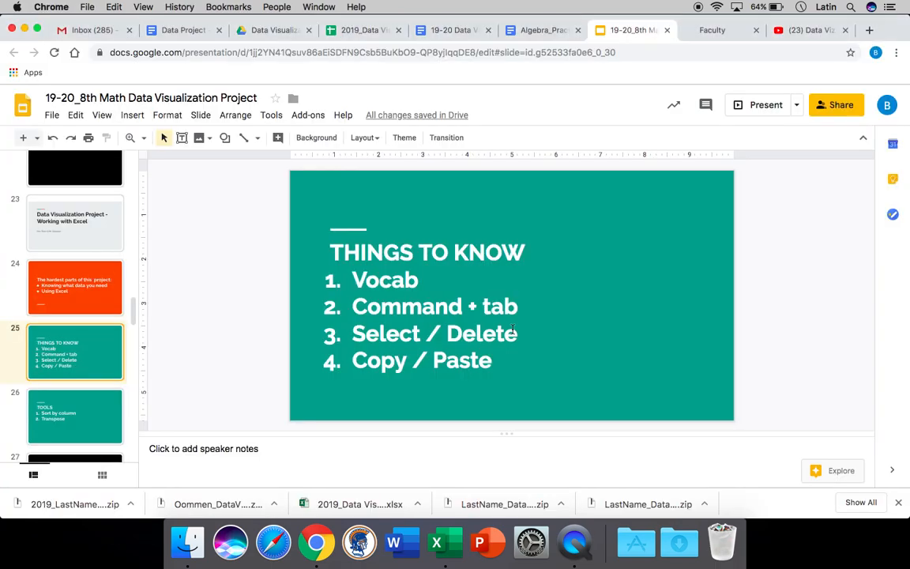
key(super+Tab)
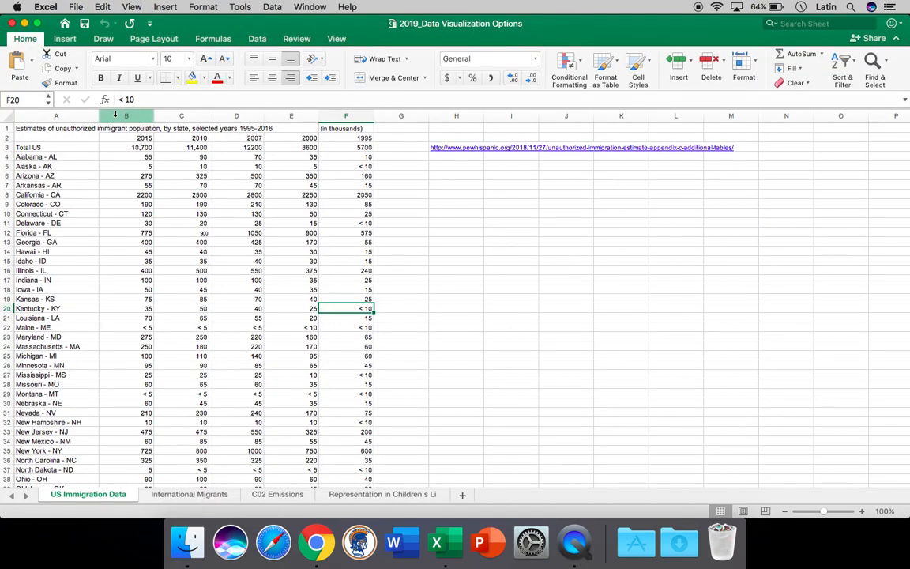
click(115, 115)
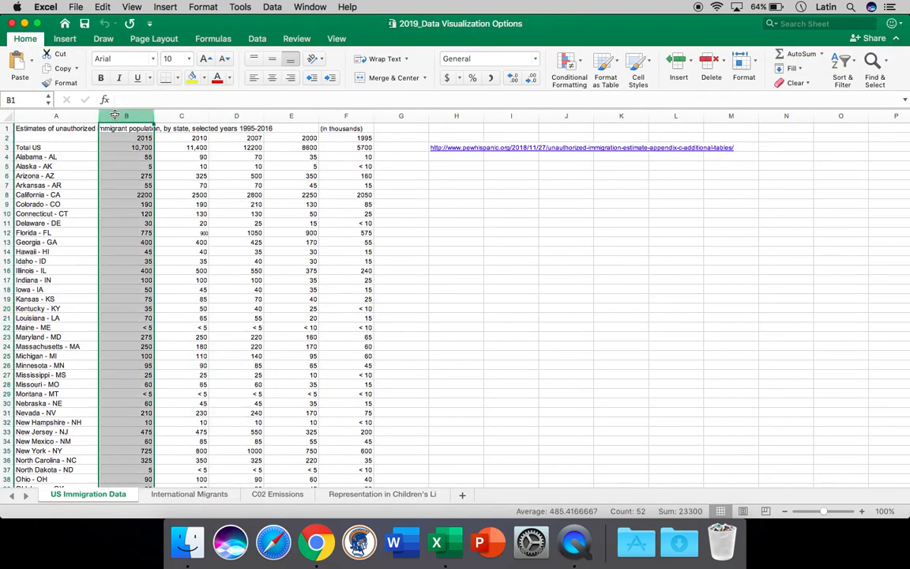
click(8, 156)
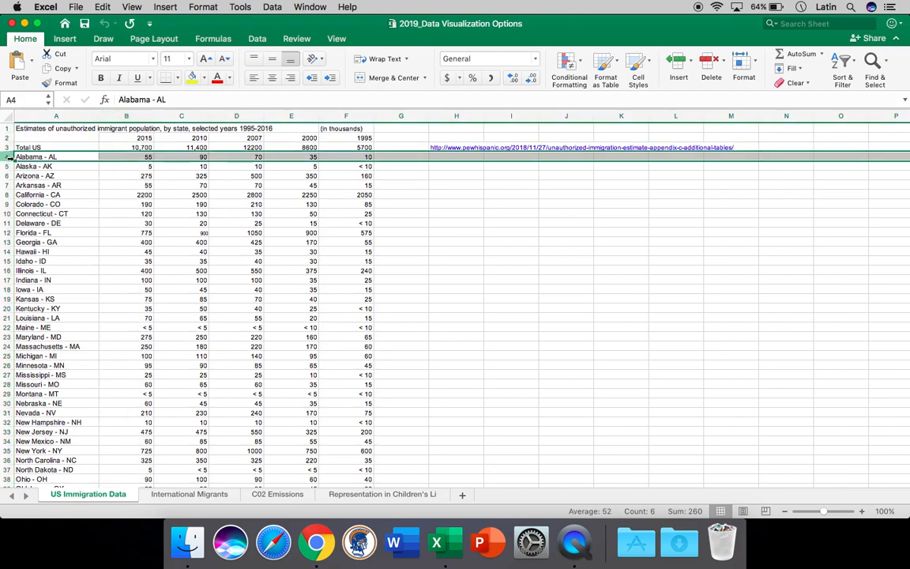
right_click(8, 158)
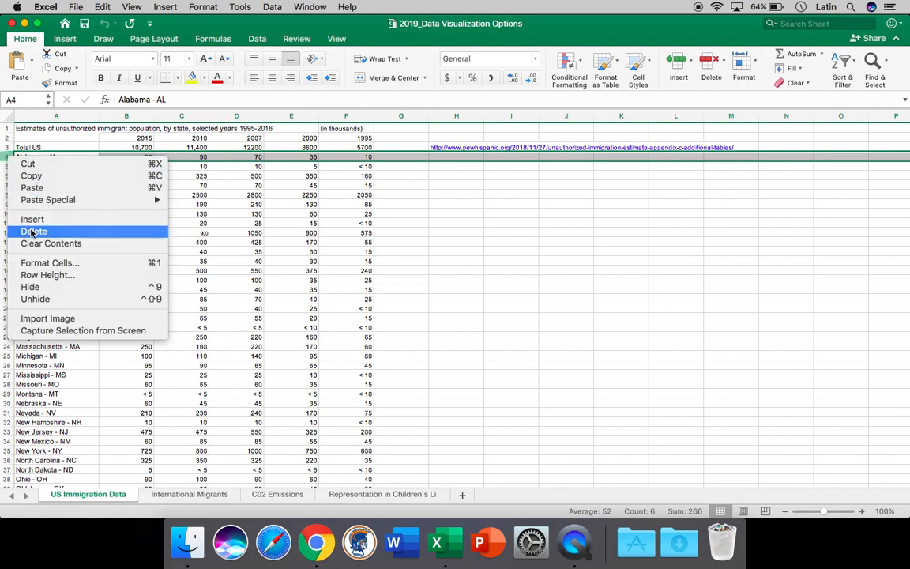
click(293, 186)
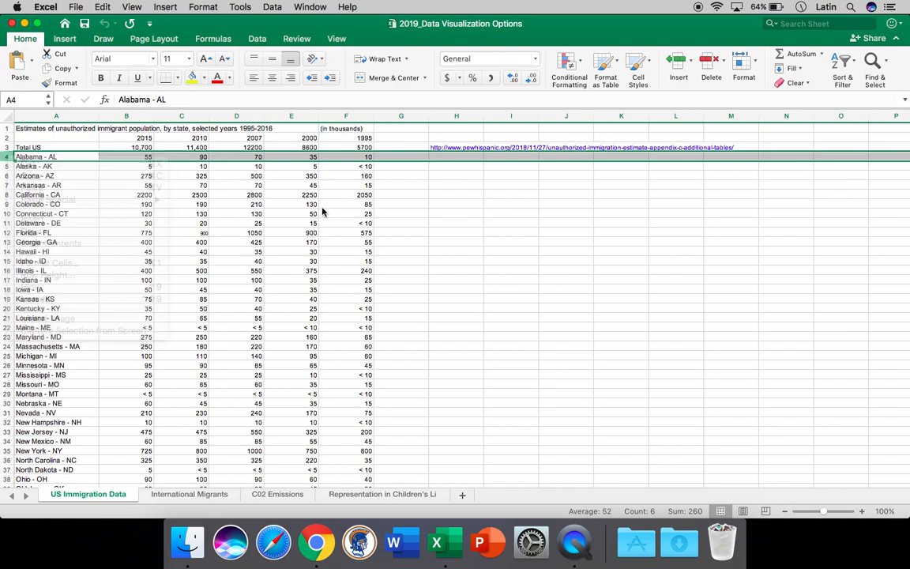
Select column C and look at its available column commands, closing them without applying any.
click(182, 116)
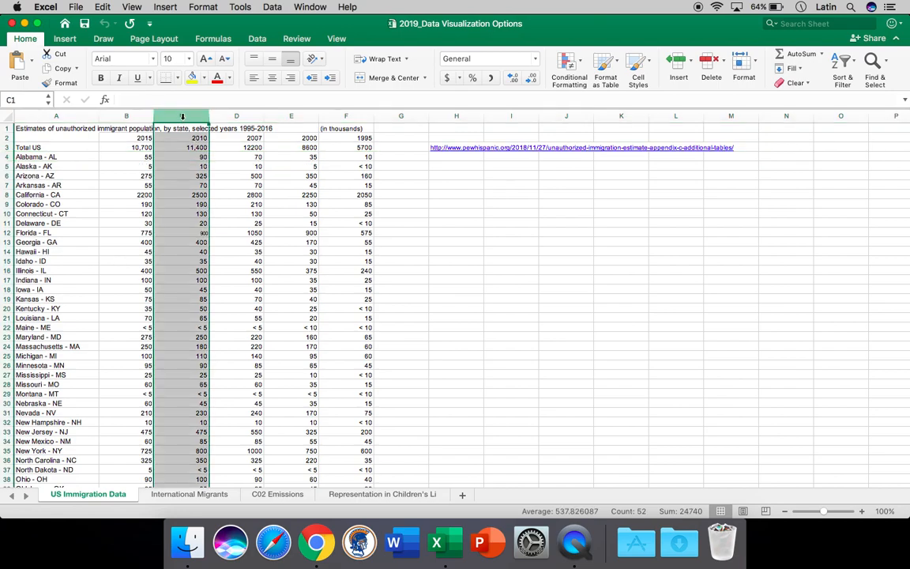
right_click(182, 117)
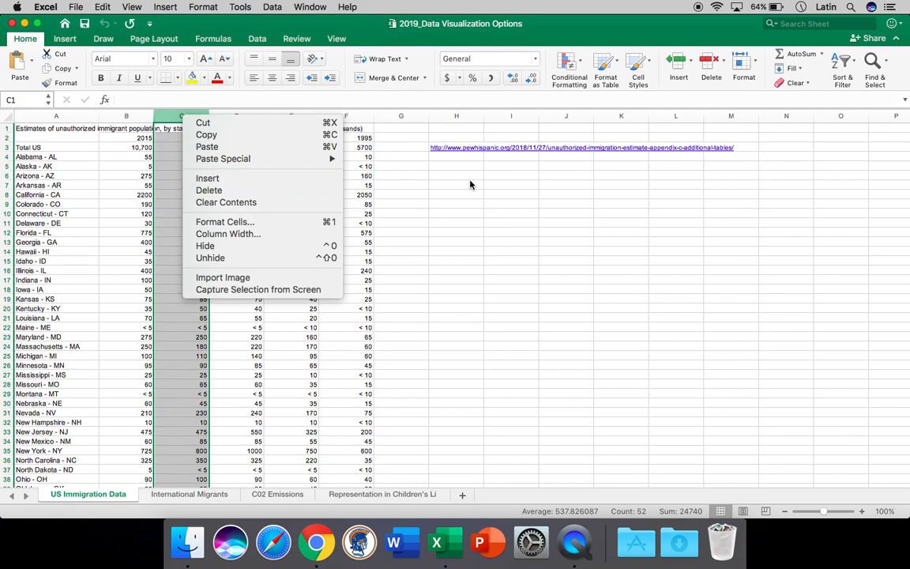
key(Escape)
Check the Copy / Paste item in the Chrome presentation, return to Excel, and copy cells F4:F9 to the range starting at H6.
key(super+Tab)
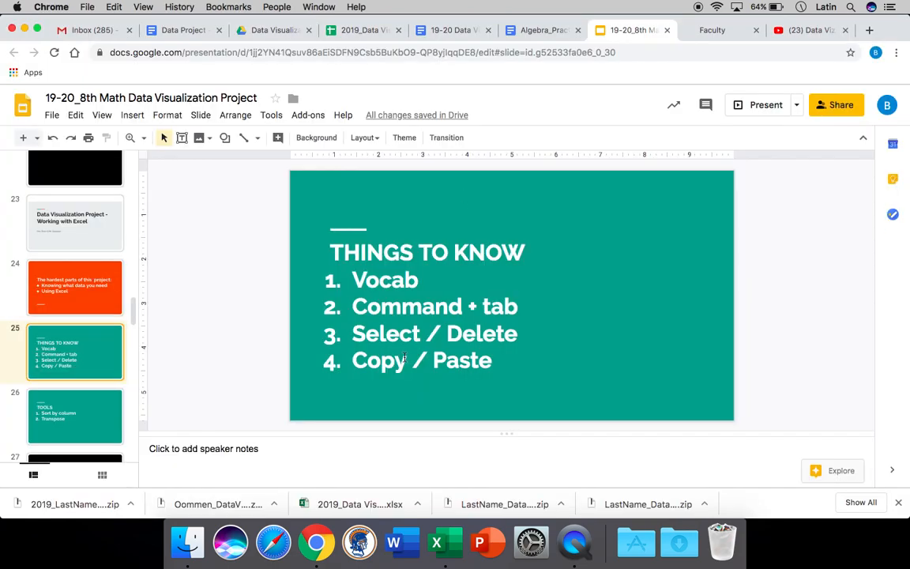
key(super+Tab)
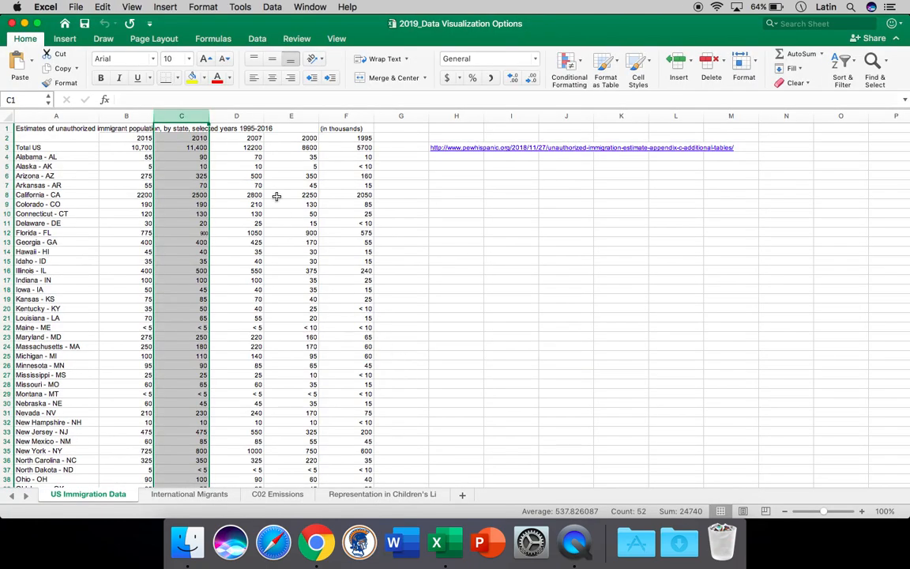
click(349, 157)
drag(349, 157, 352, 205)
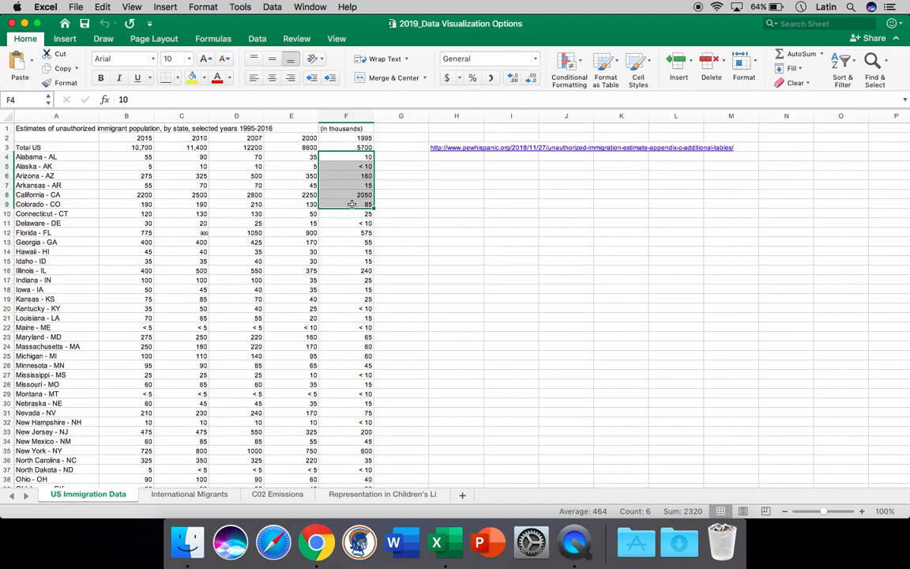
key(super+c)
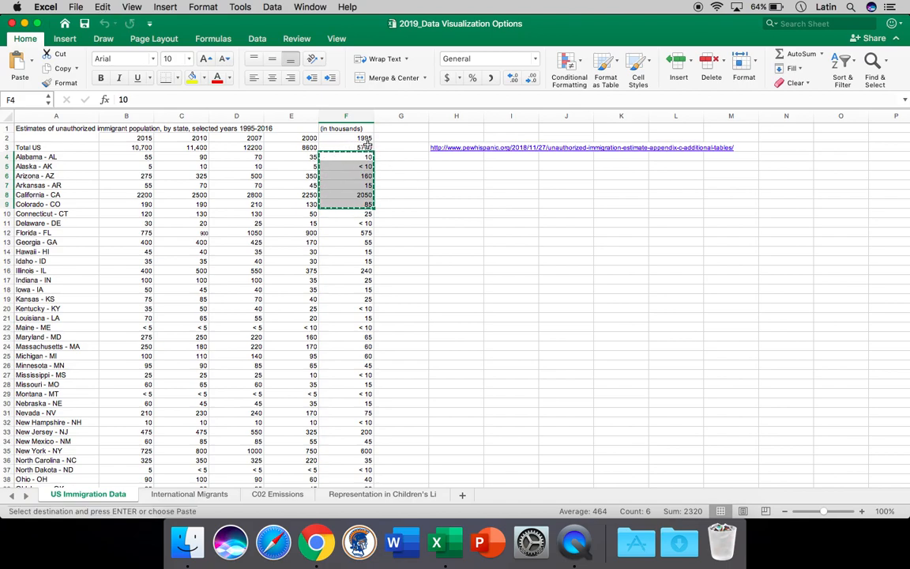
click(464, 176)
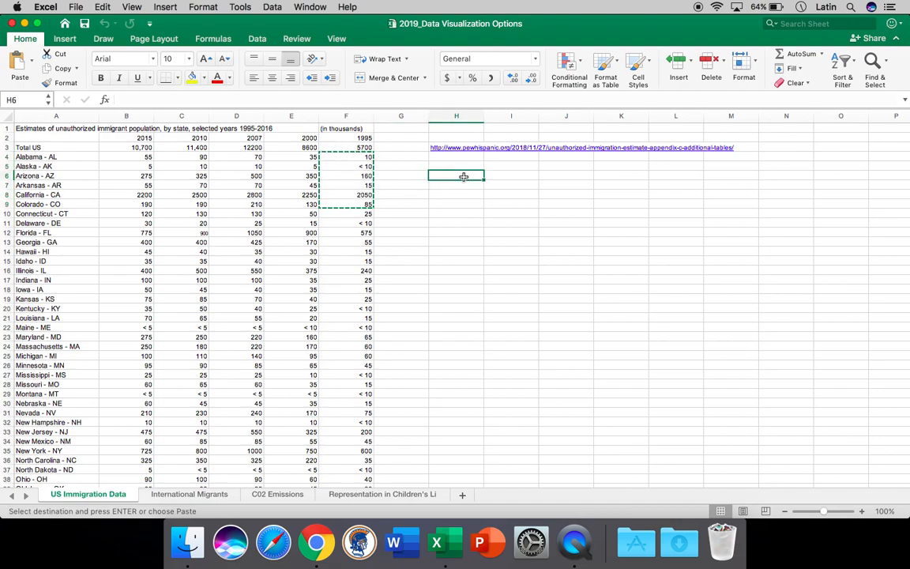
key(super+v)
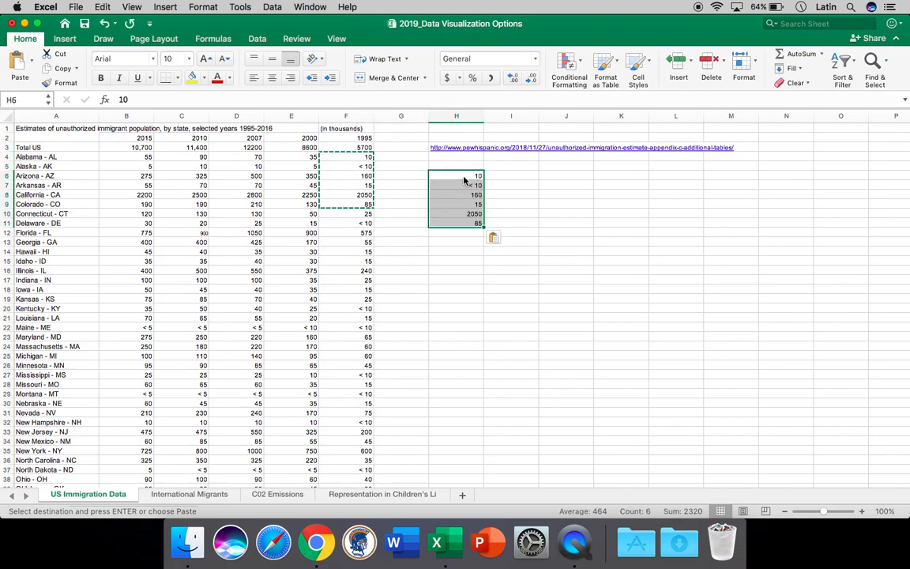
Undo the paste at H6, clear the copy marquee and select cell G7.
key(super+z)
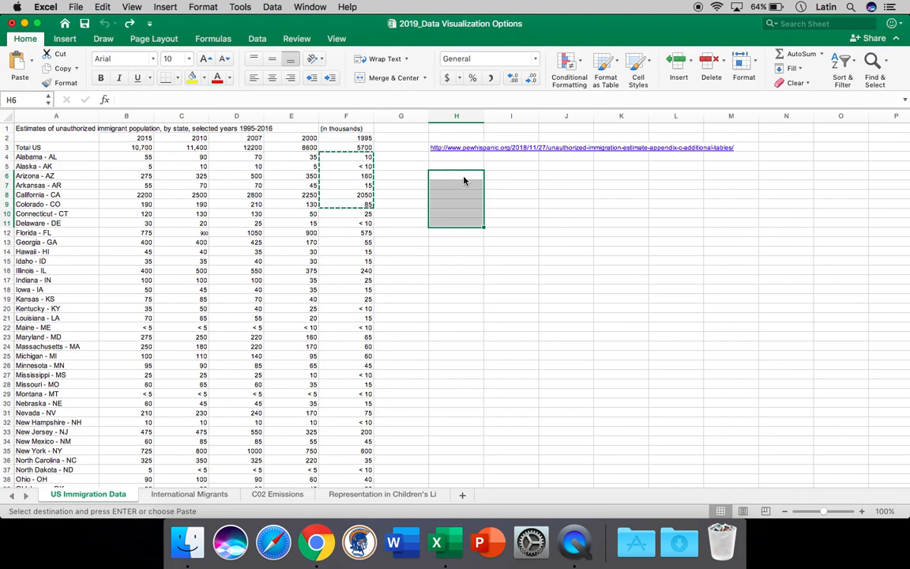
key(Escape)
click(423, 188)
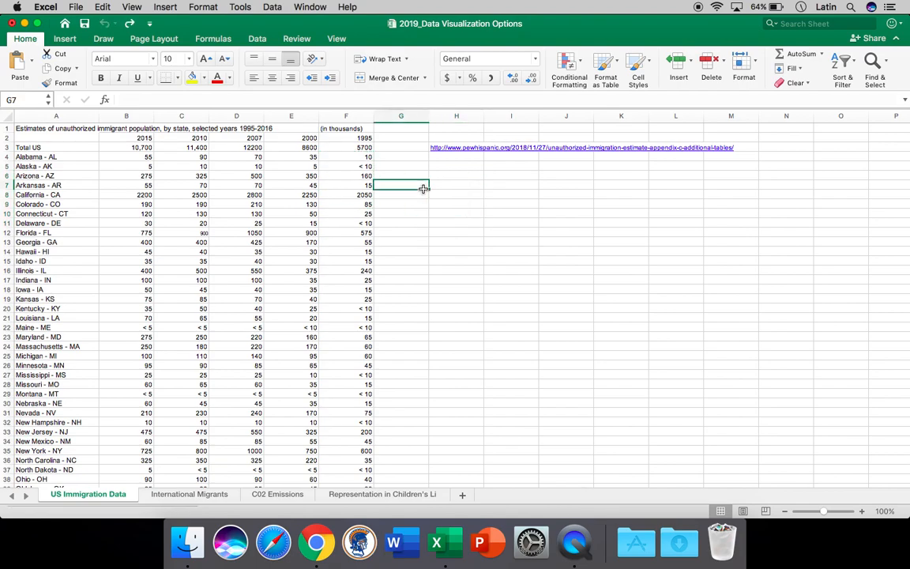
Switch to Chrome, view the TOOLS slide and bring up the Algebra_Practice with Excel document.
key(super+Tab)
click(75, 426)
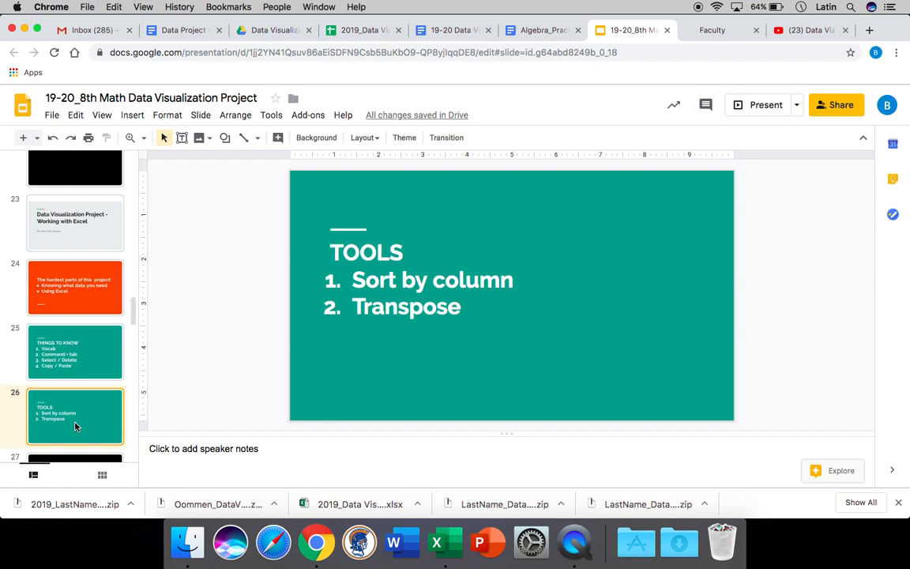
click(519, 34)
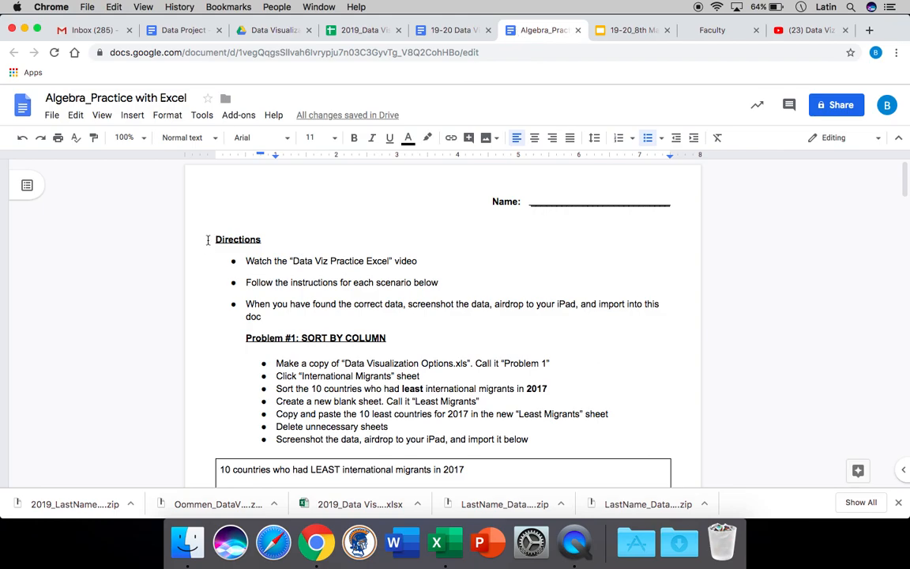
Read the three Directions bullets one at a time by highlighting them, and look over the instructions and answer boxes for Problems #1 and #2.
triple_click(291, 262)
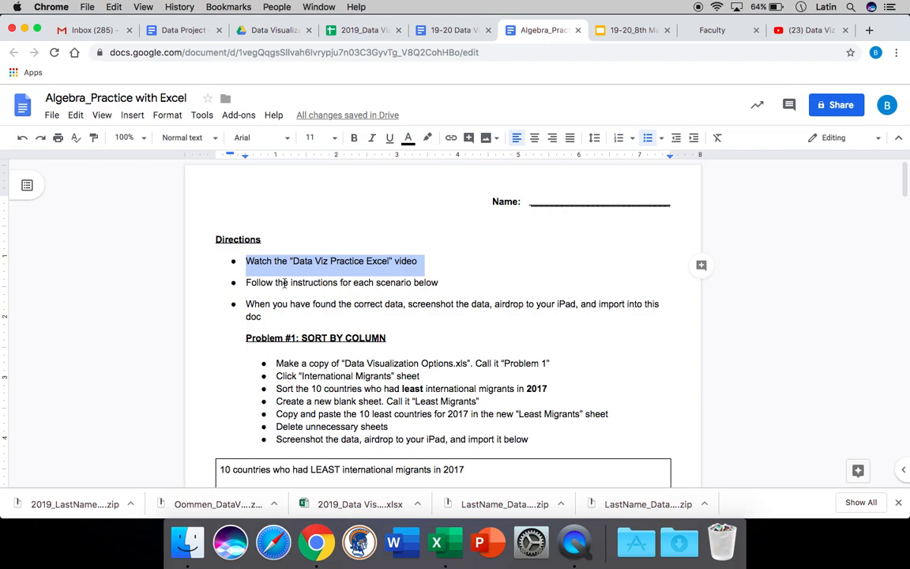
triple_click(284, 283)
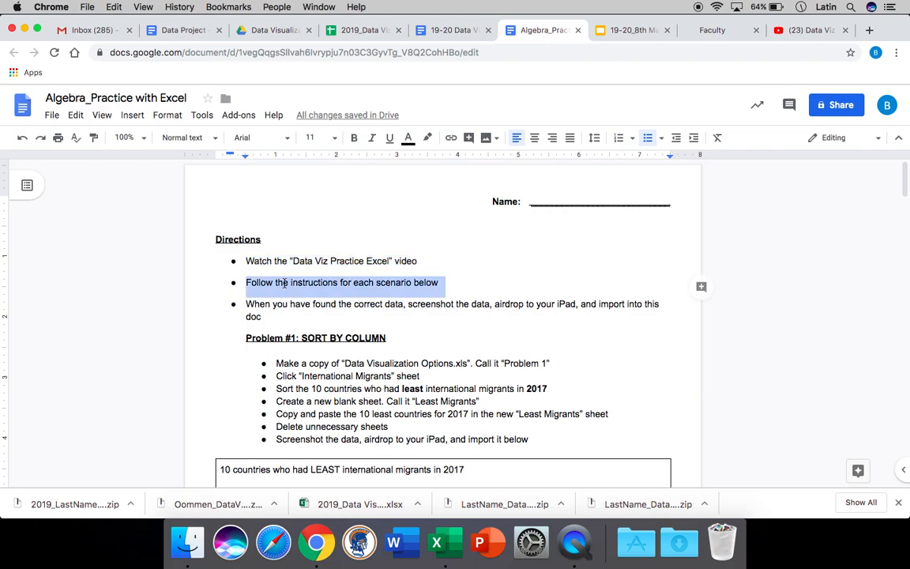
triple_click(279, 305)
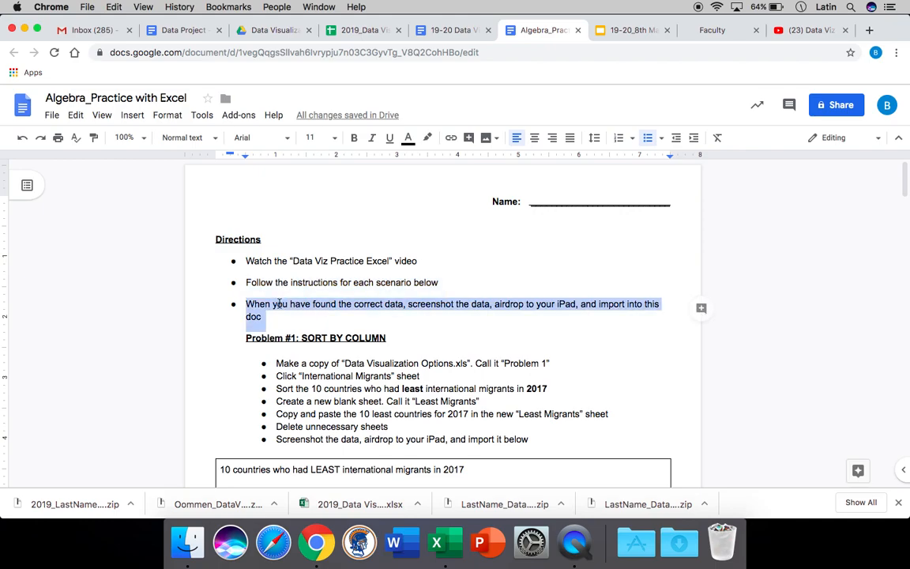
scroll(279, 305, down, 3)
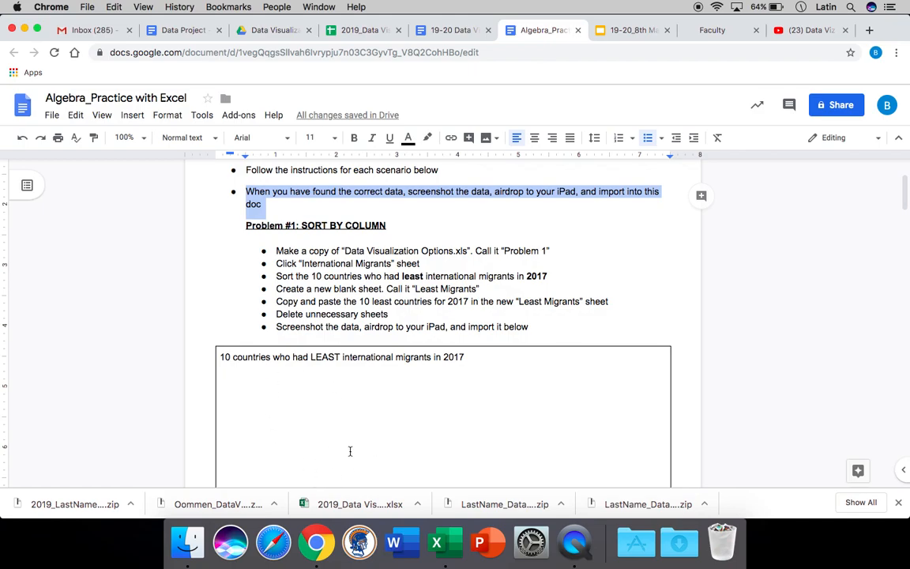
scroll(350, 450, down, 1)
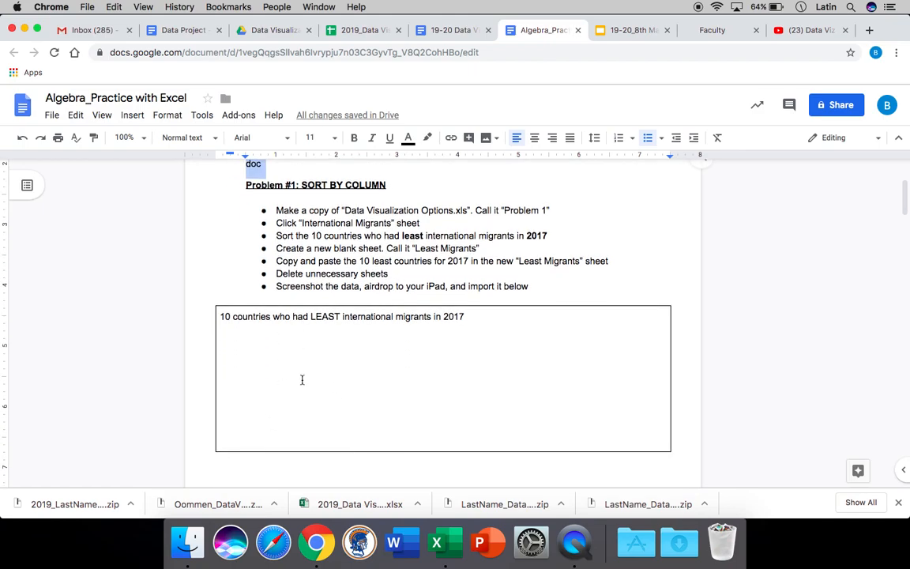
scroll(302, 380, down, 10)
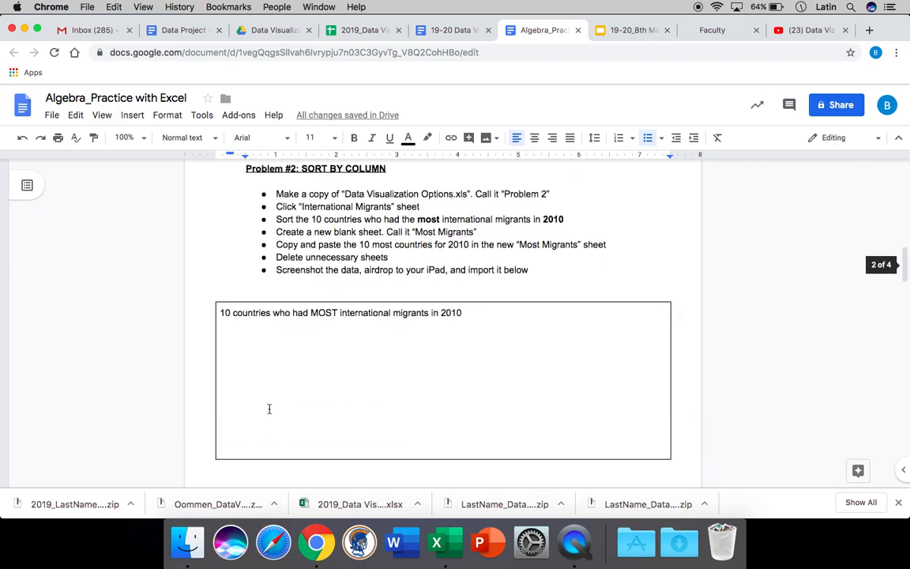
scroll(306, 352, up, 8)
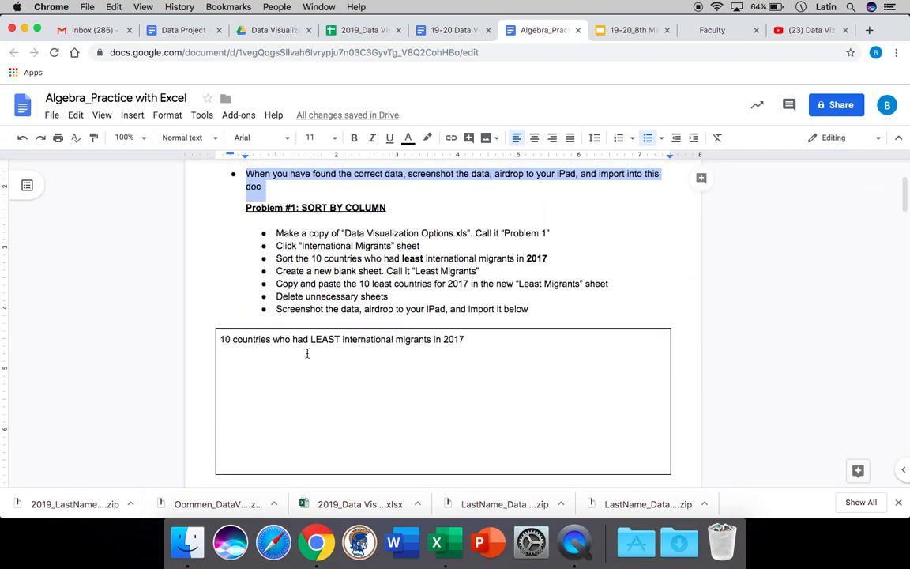
Point out the Problem #1 and Problem #2 SORT BY COLUMN headings by highlighting each one.
triple_click(291, 218)
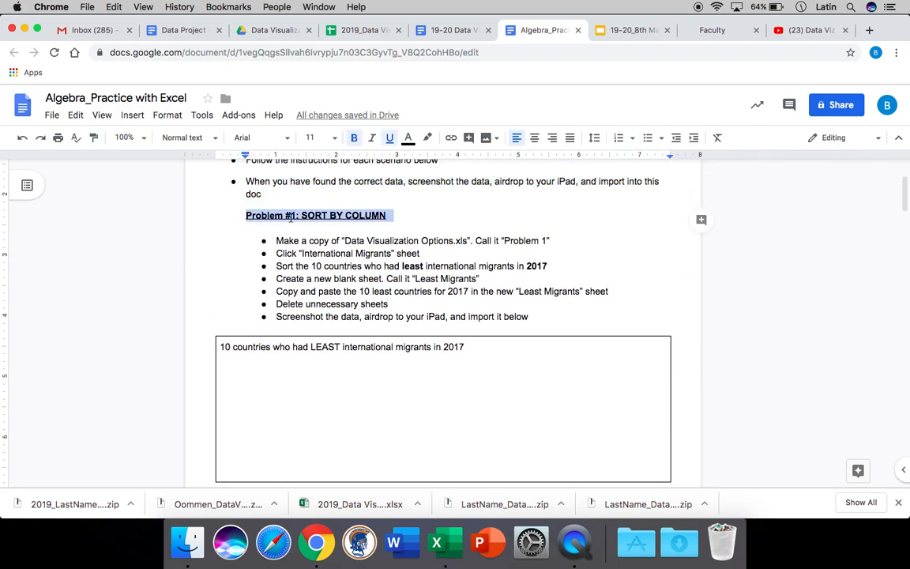
scroll(291, 218, down, 5)
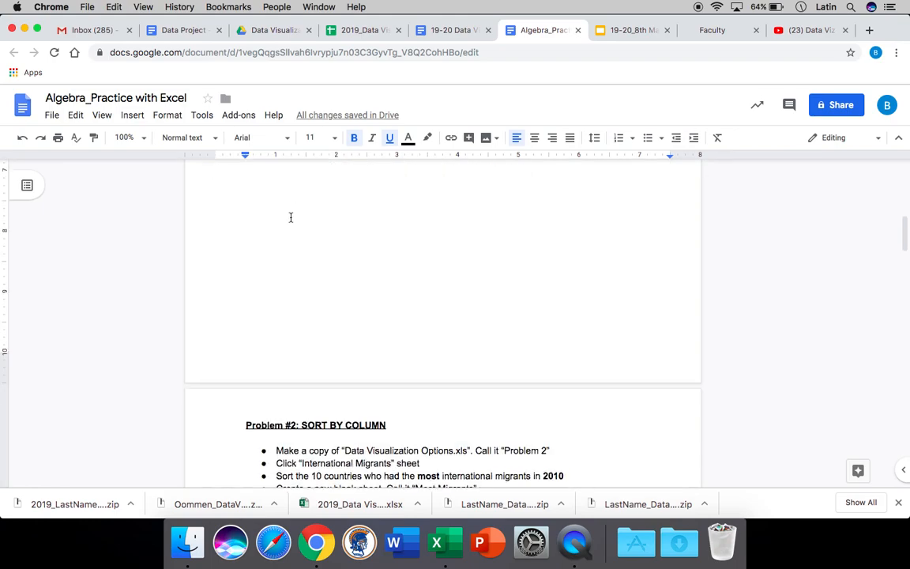
scroll(290, 218, down, 10)
scroll(291, 218, up, 8)
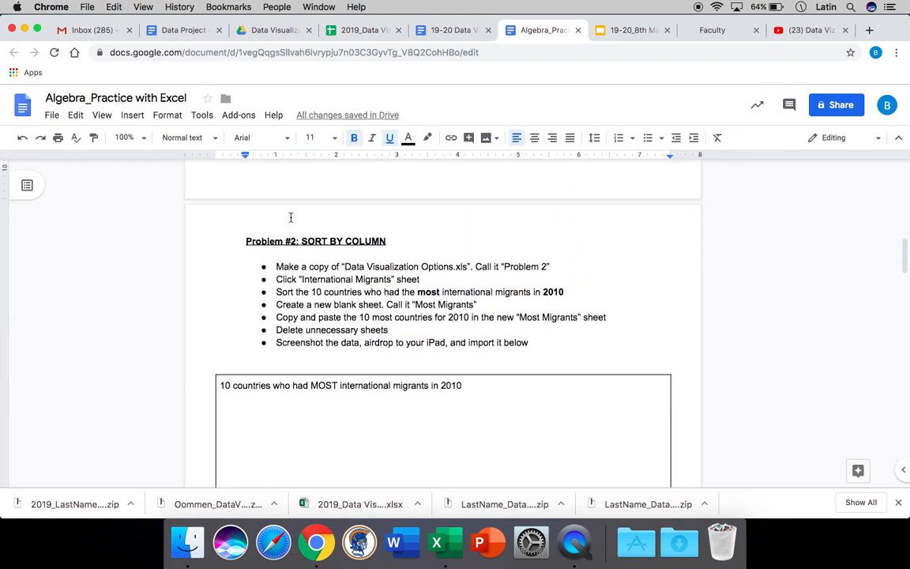
drag(247, 347, 283, 348)
triple_click(278, 346)
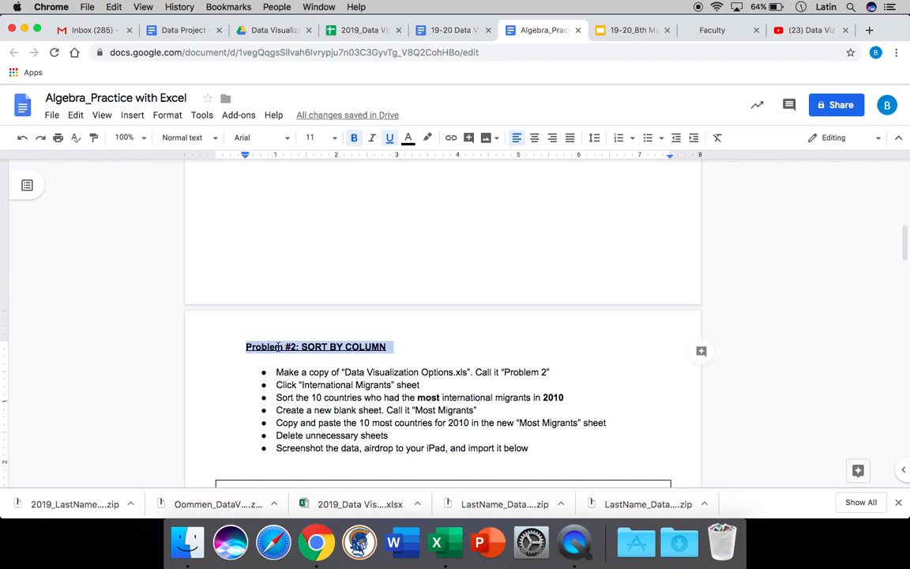
Point out the Problem #3 and Problem #4 TRANSPOSE headings by highlighting them, and return to the Problem #1 instructions.
scroll(278, 347, down, 15)
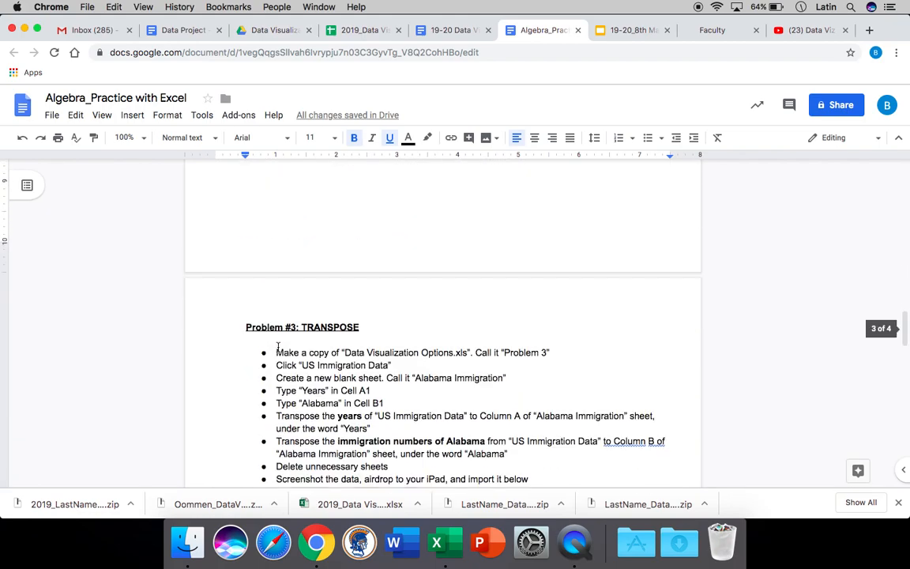
double_click(267, 325)
triple_click(267, 326)
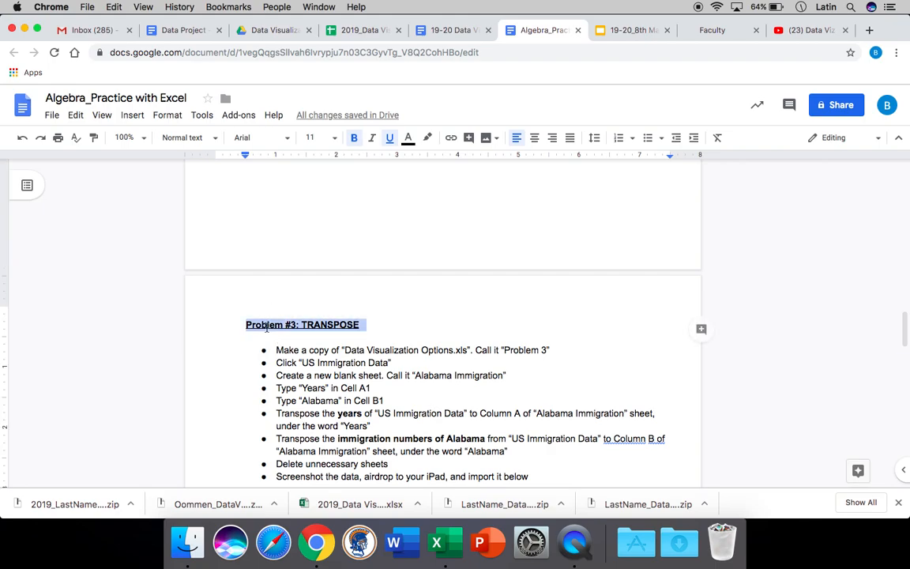
scroll(267, 327, down, 15)
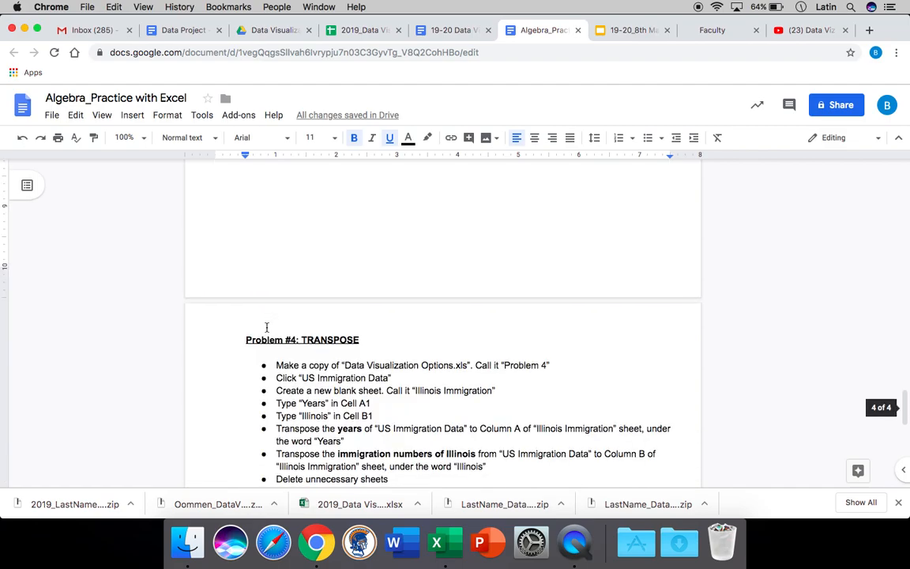
scroll(267, 326, down, 3)
click(301, 218)
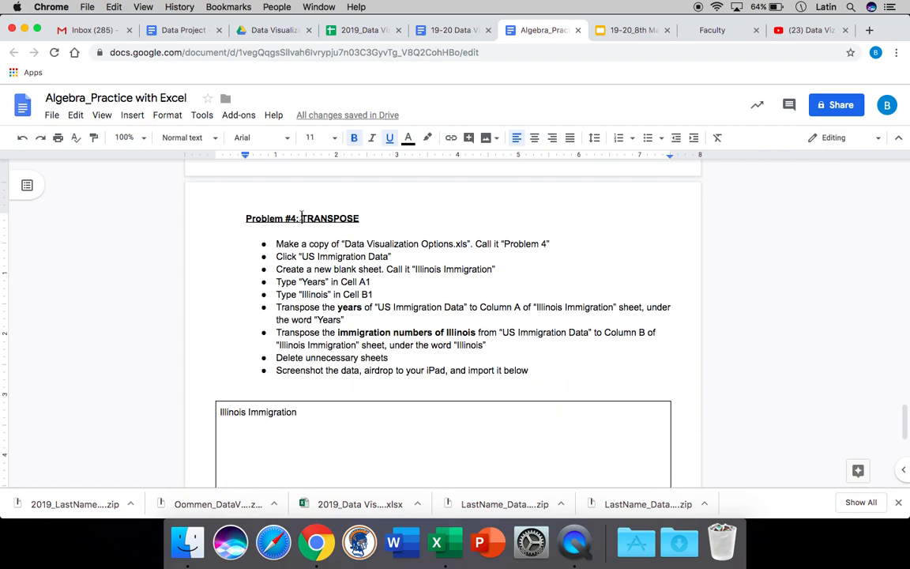
triple_click(301, 218)
scroll(301, 216, up, 20)
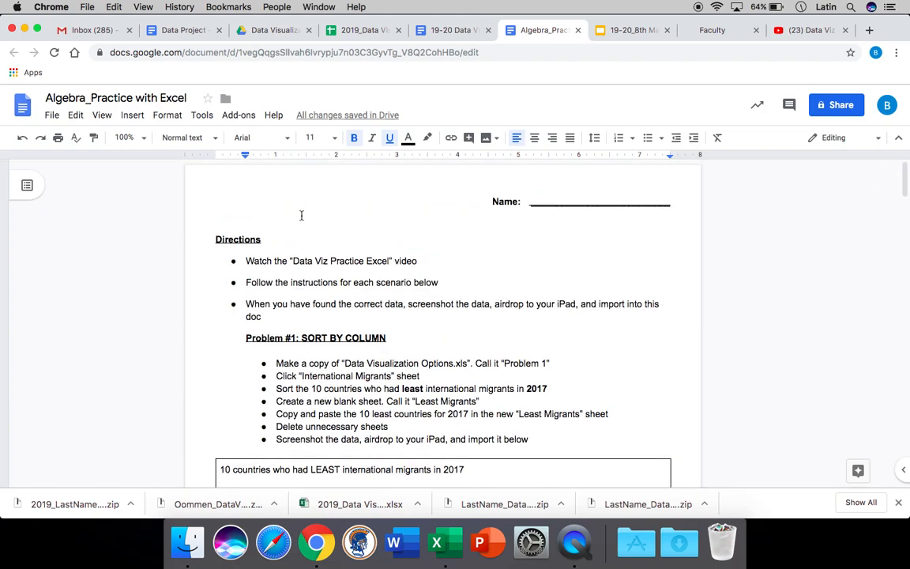
scroll(301, 215, down, 2)
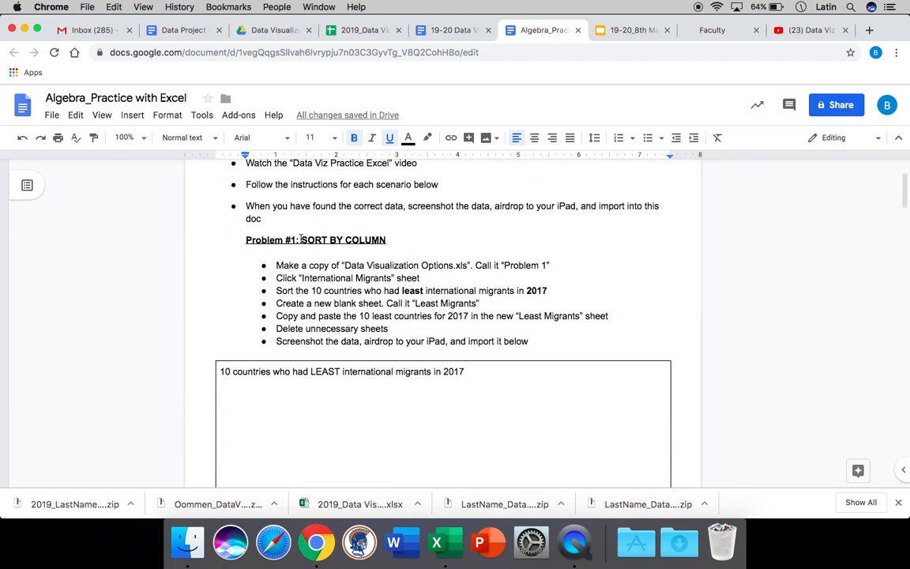
Highlight the Problem #1: SORT BY COLUMN heading and read its first instruction about copying and naming the workbook.
triple_click(301, 240)
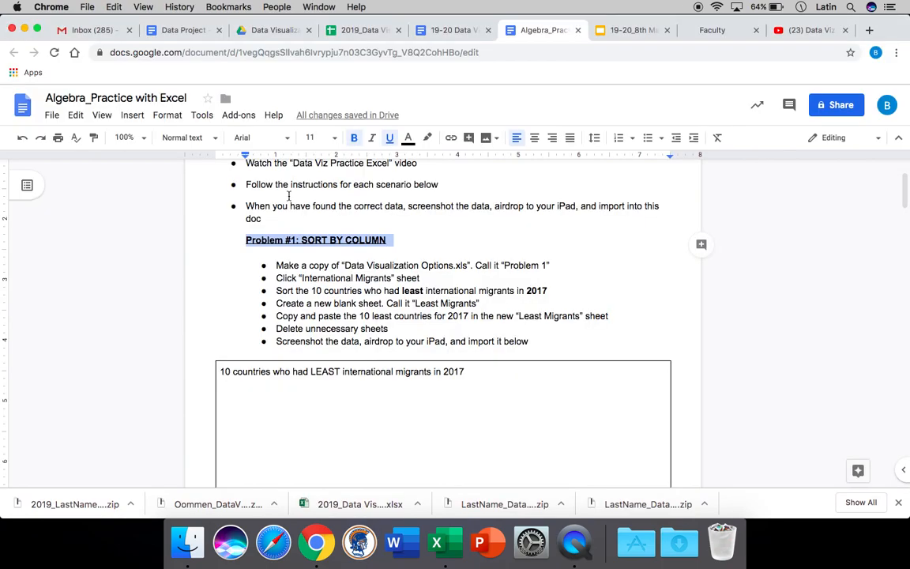
key(super+Tab)
key(super+Tab)
key(super+Tab)
key(super+Tab)
click(304, 265)
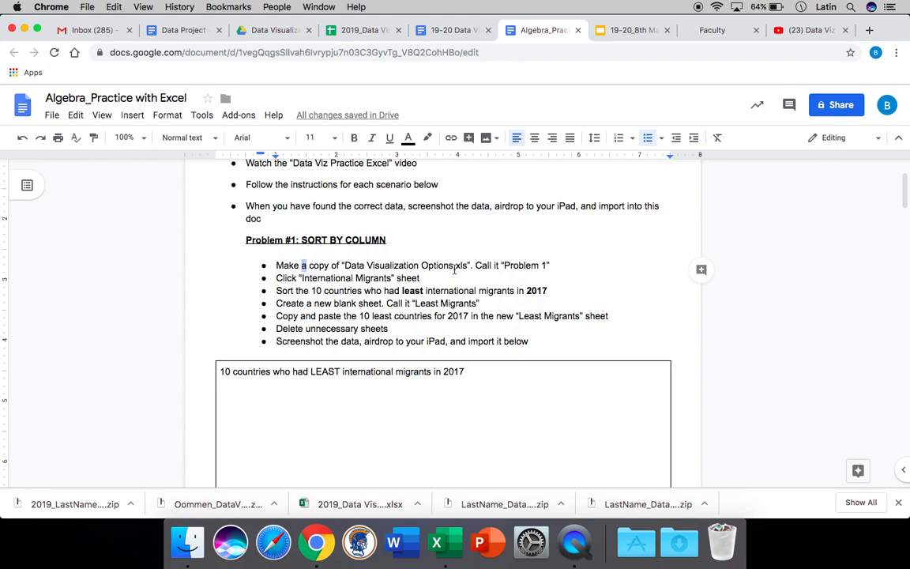
Switch to Finder and duplicate the file 2019_Data Visualization Options.xlsx.
key(super+Tab)
key(super+Tab)
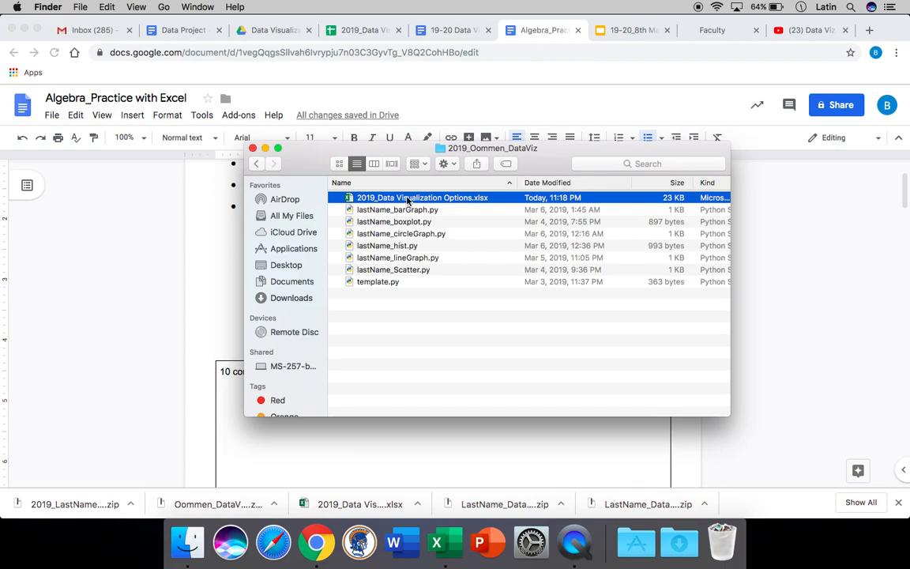
right_click(408, 202)
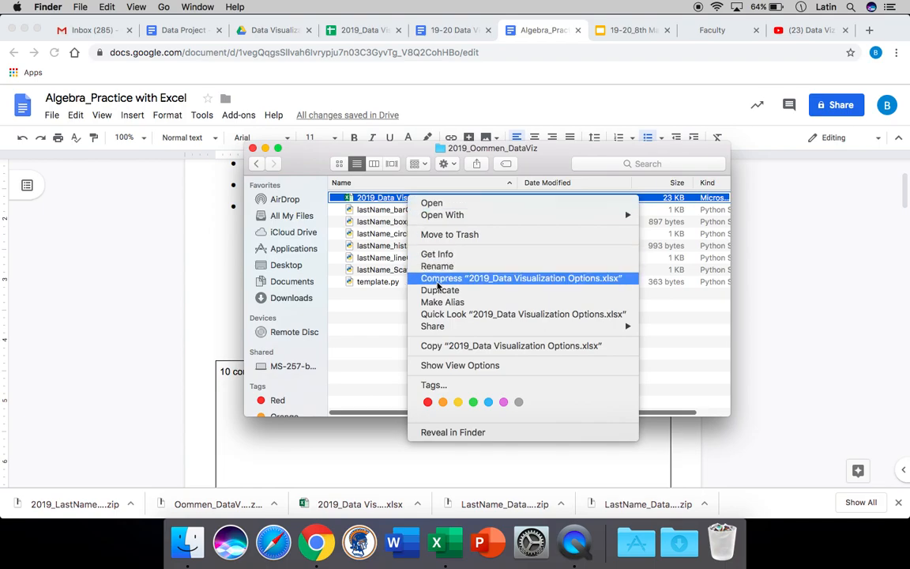
click(438, 290)
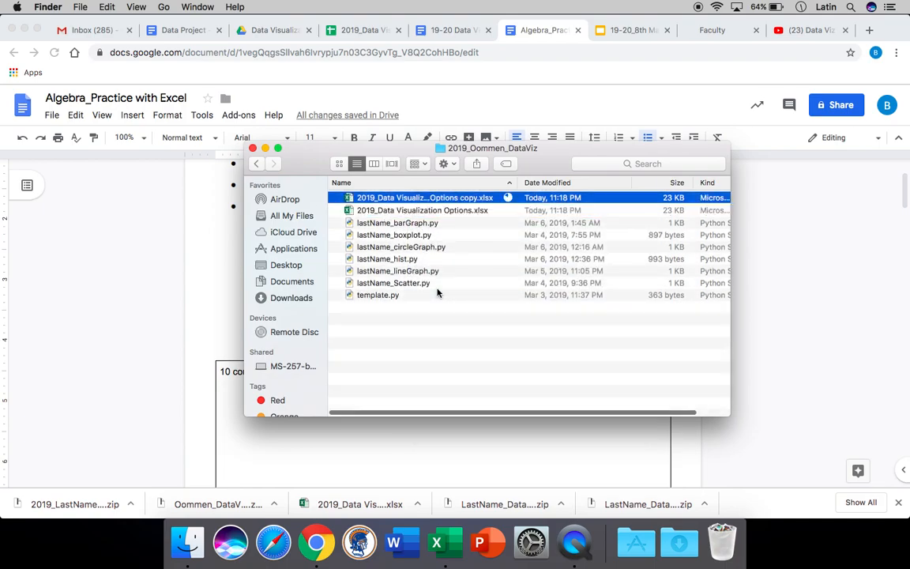
Check the required file name in the Problem #1 instructions and rename the duplicated workbook Problem1.
key(super+Tab)
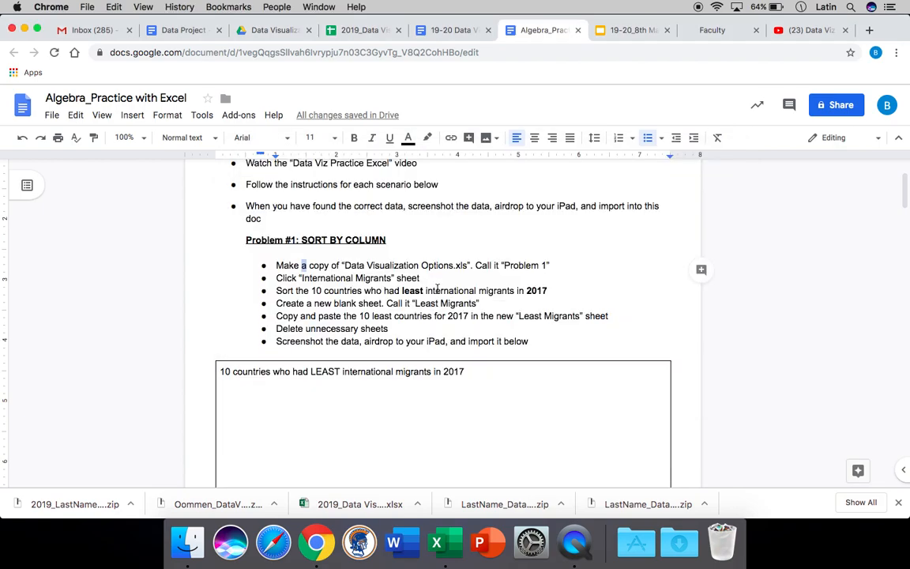
key(super+Tab)
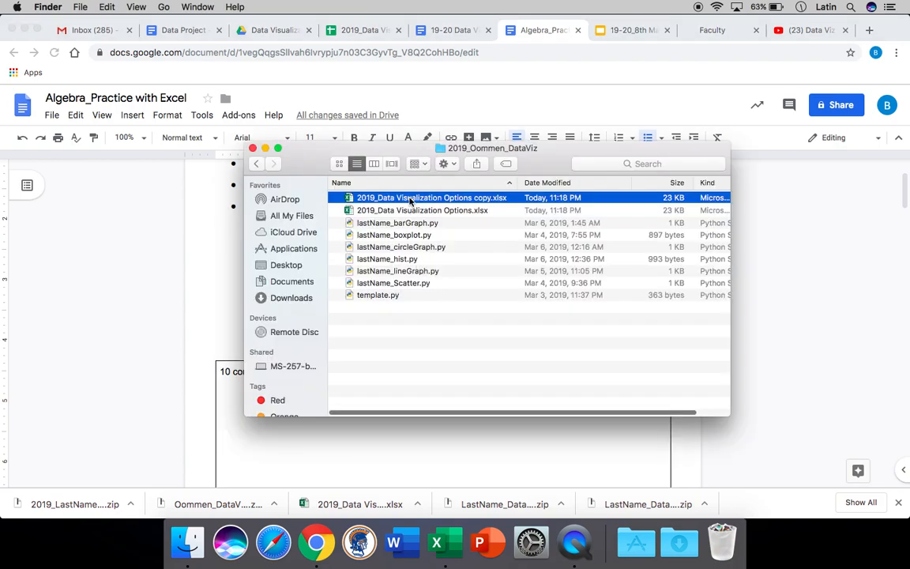
right_click(410, 201)
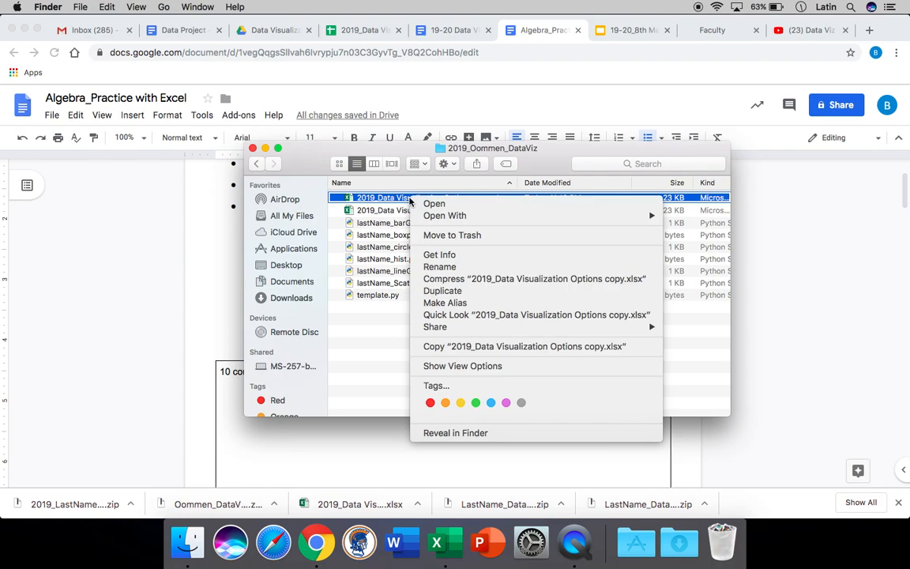
click(433, 268)
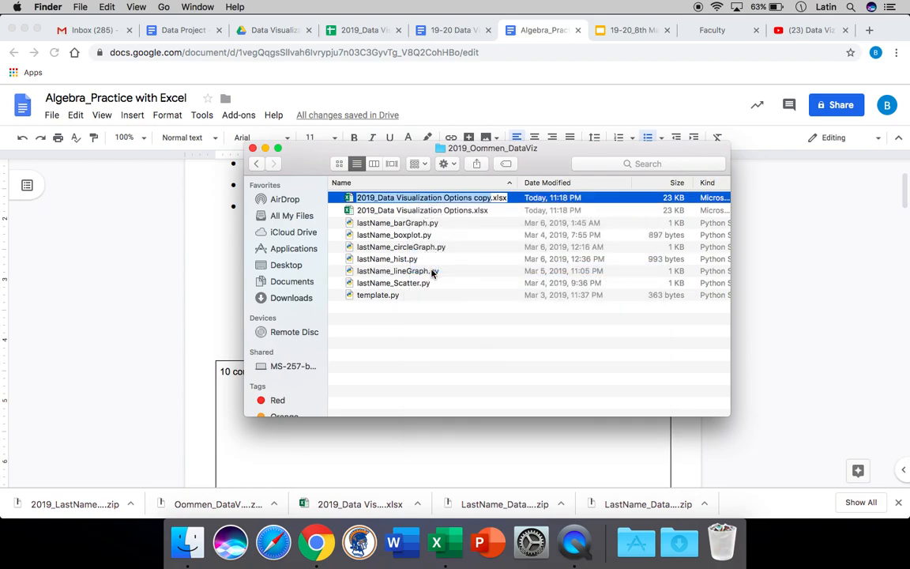
text(Problem1)
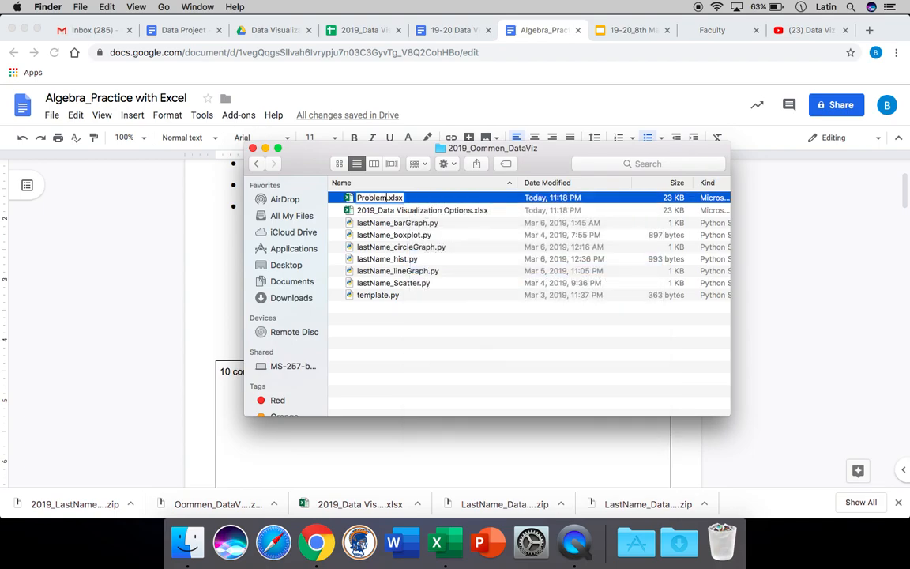
key(Return)
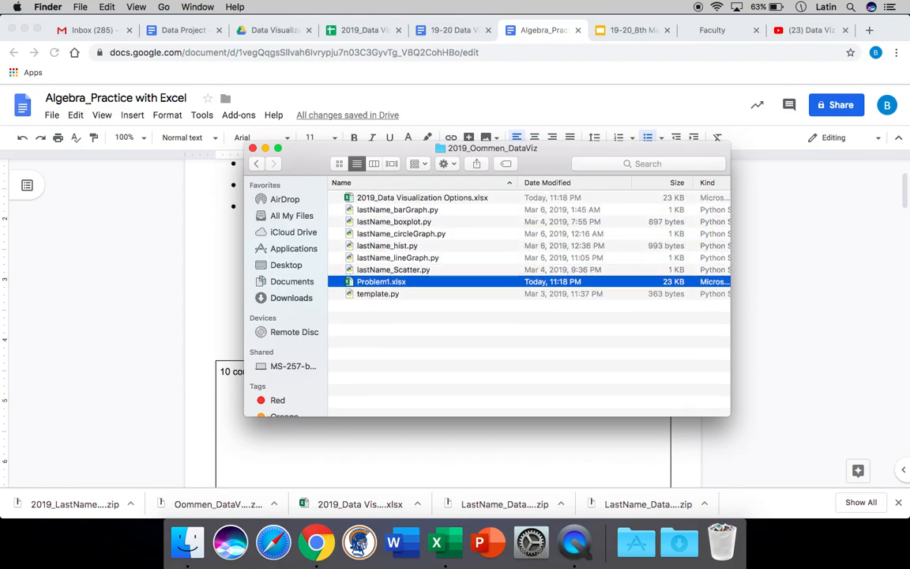
Check the second Problem #1 instruction in Chrome and open Problem1.xlsx from Finder in Excel.
key(super+Tab)
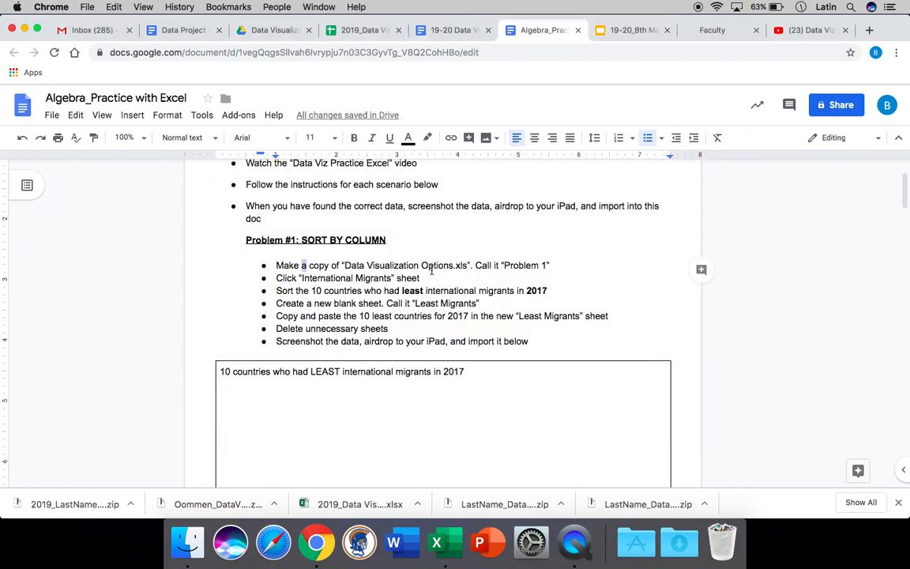
key(super+Tab)
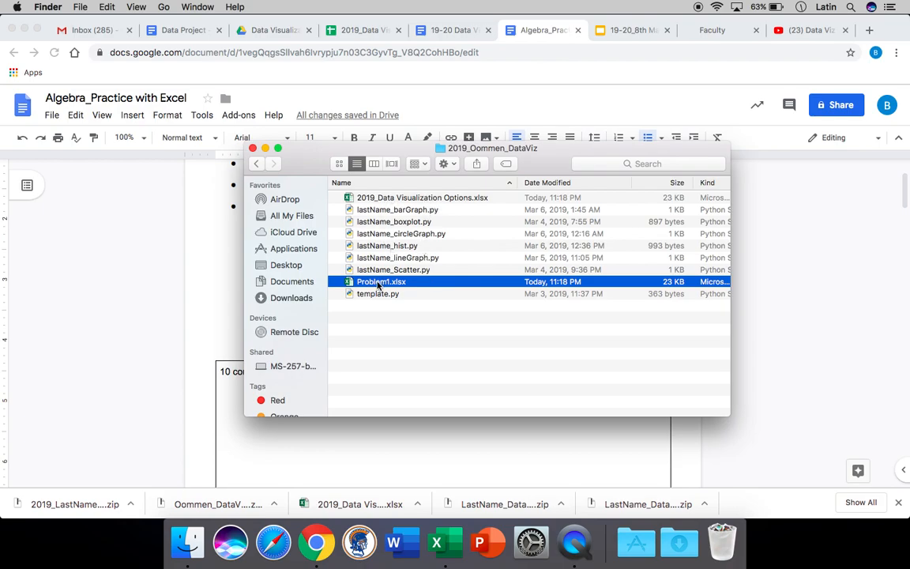
key(super+Tab)
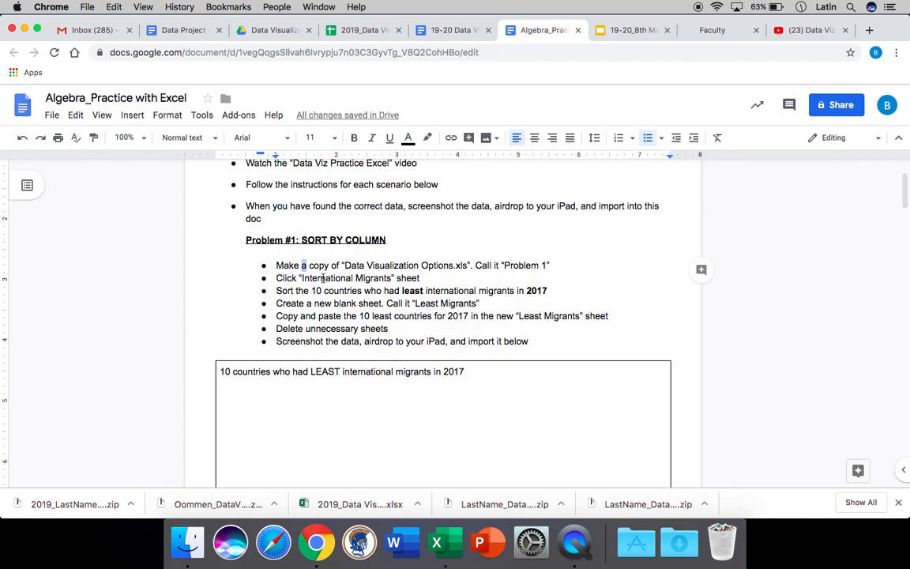
double_click(311, 279)
key(super+Tab)
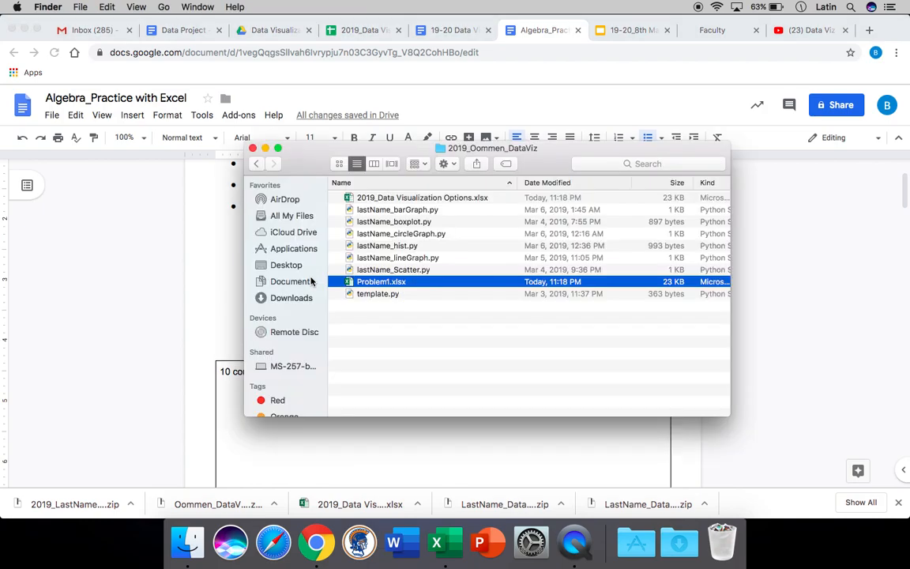
double_click(376, 285)
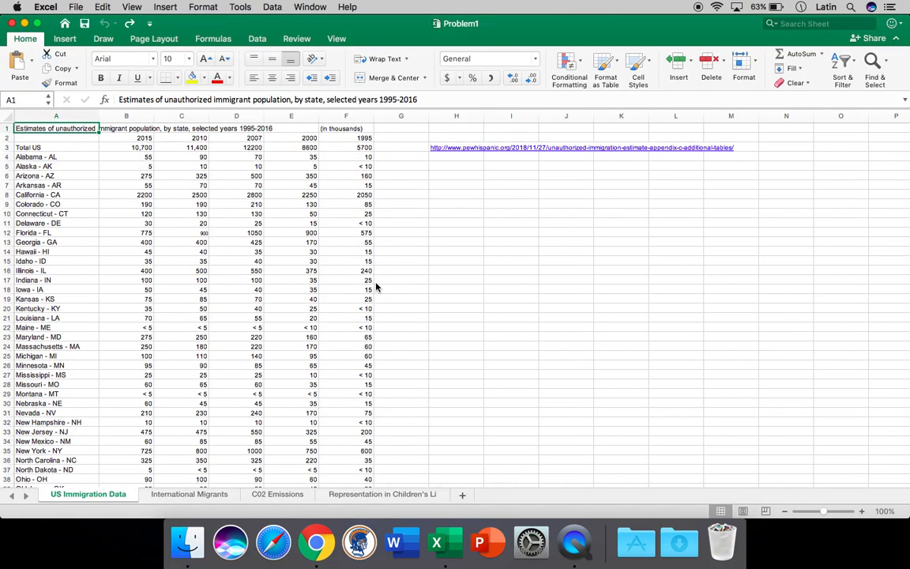
Highlight the "International Migrants" instruction in the Chrome document and display that sheet in the Problem1 workbook.
key(super+Tab)
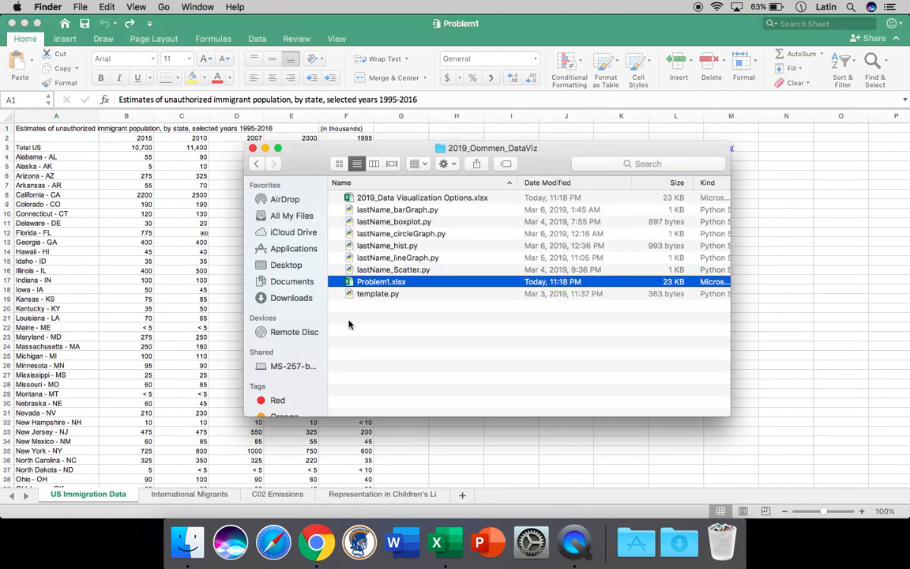
key(super+Tab)
key(super+Tab)
key(Tab)
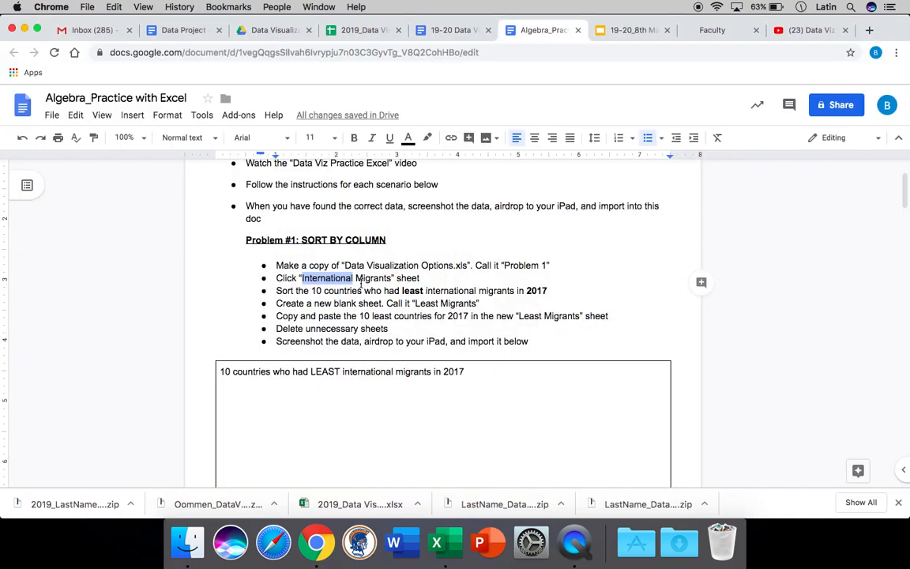
triple_click(332, 279)
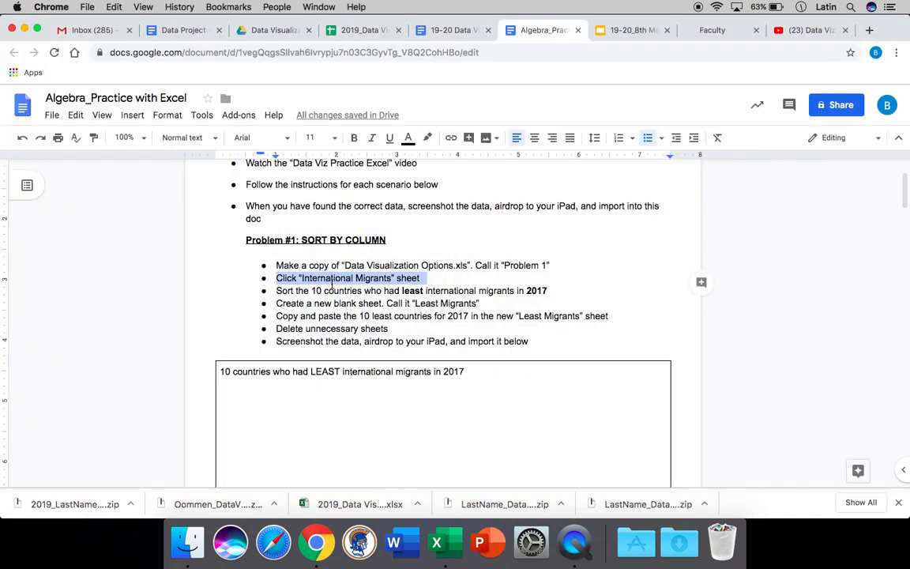
key(super+Tab)
click(186, 493)
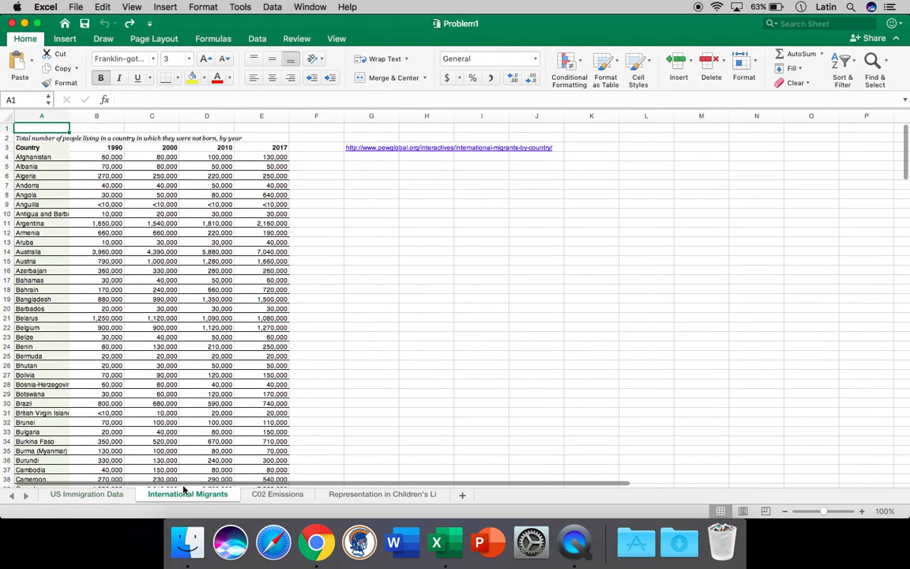
Return to the Chrome document and highlight the instruction on sorting the 10 countries with the least international migrants in 2017.
key(super+Tab)
click(330, 290)
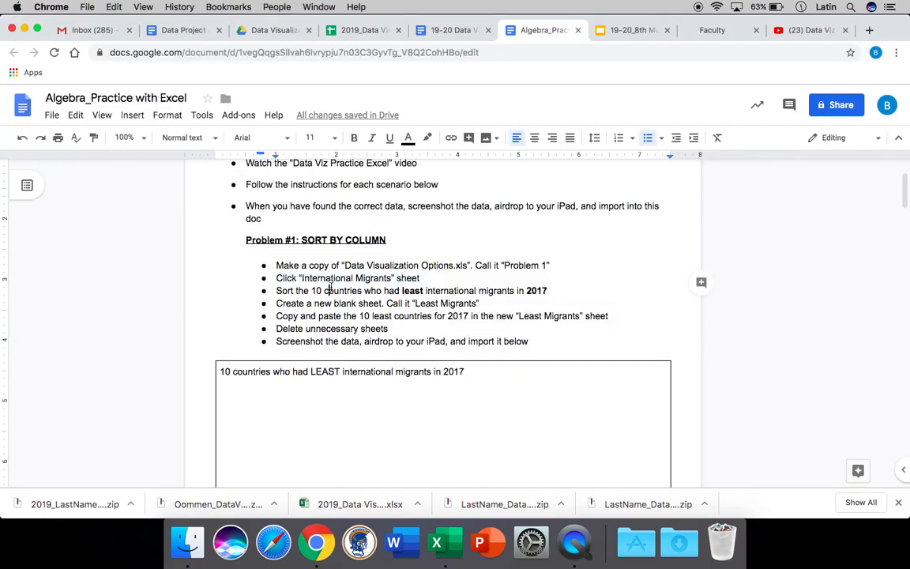
double_click(330, 290)
triple_click(331, 290)
double_click(332, 288)
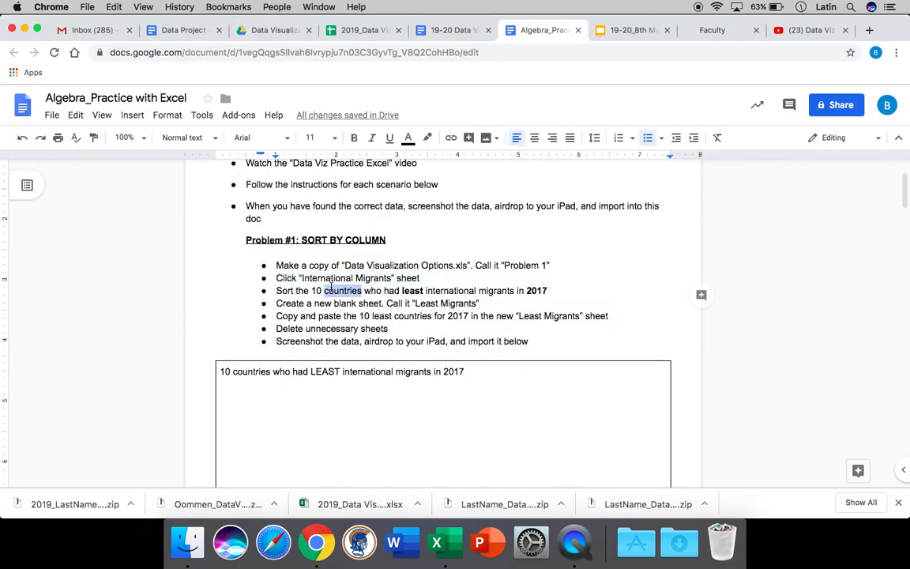
triple_click(331, 289)
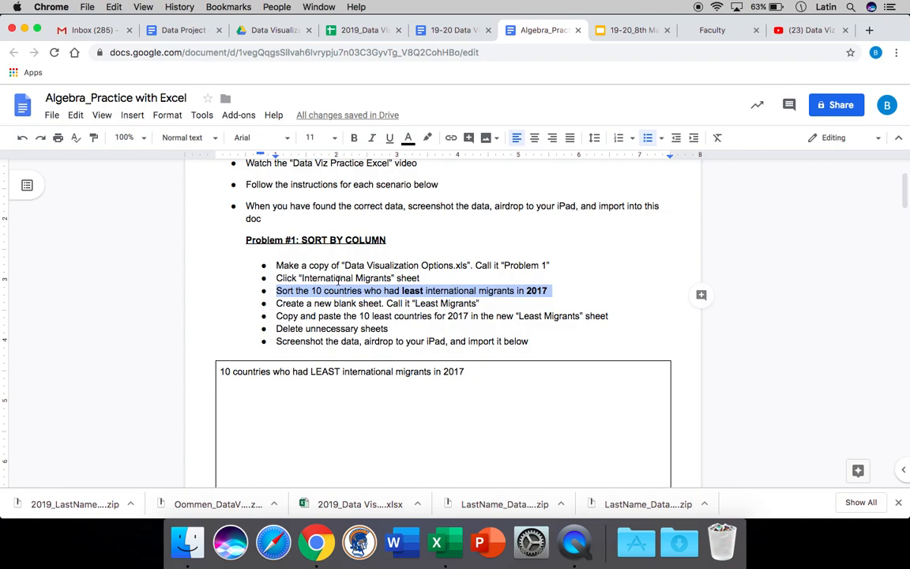
Sort the International Migrants table in Excel by the 2017 column's values, Smallest to Largest, and return to the instructions in Chrome.
key(super+Tab)
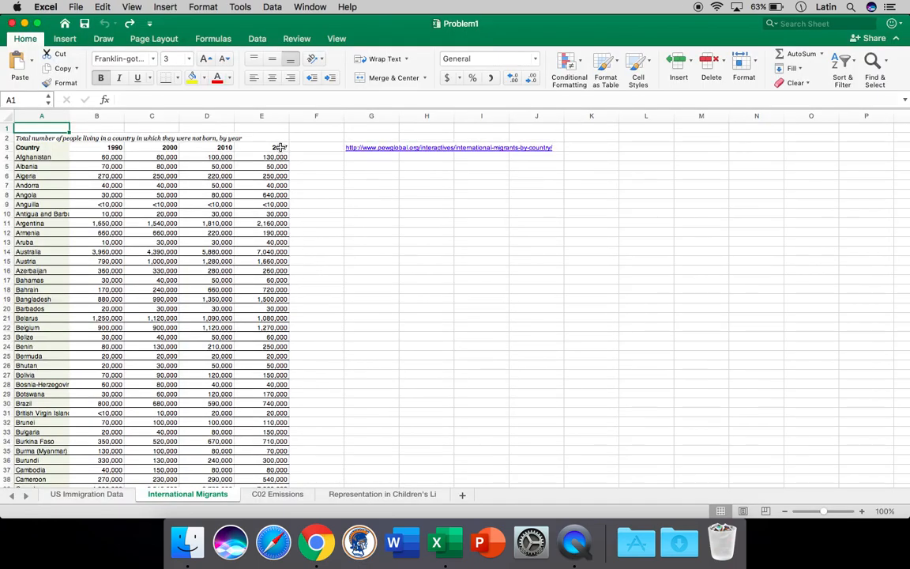
click(281, 147)
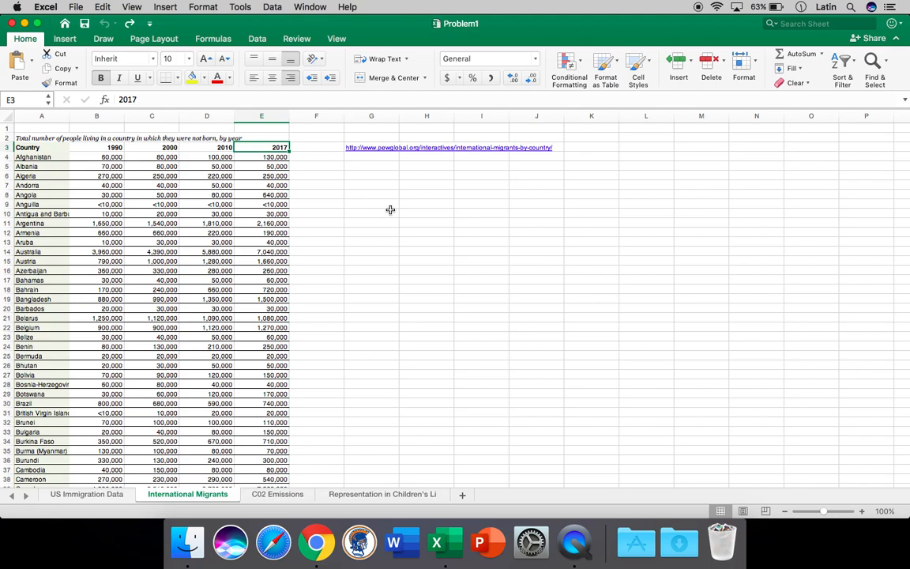
key(super+Tab)
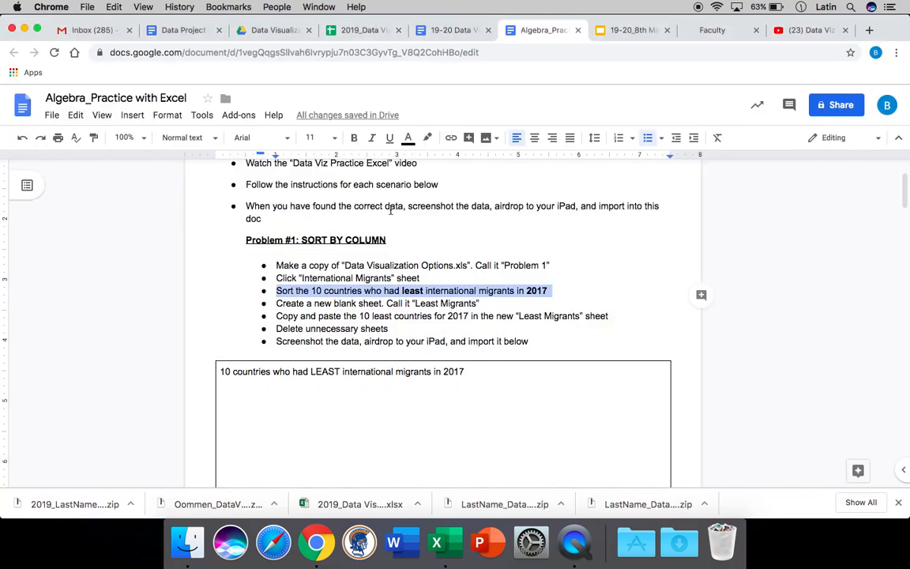
key(super+Tab)
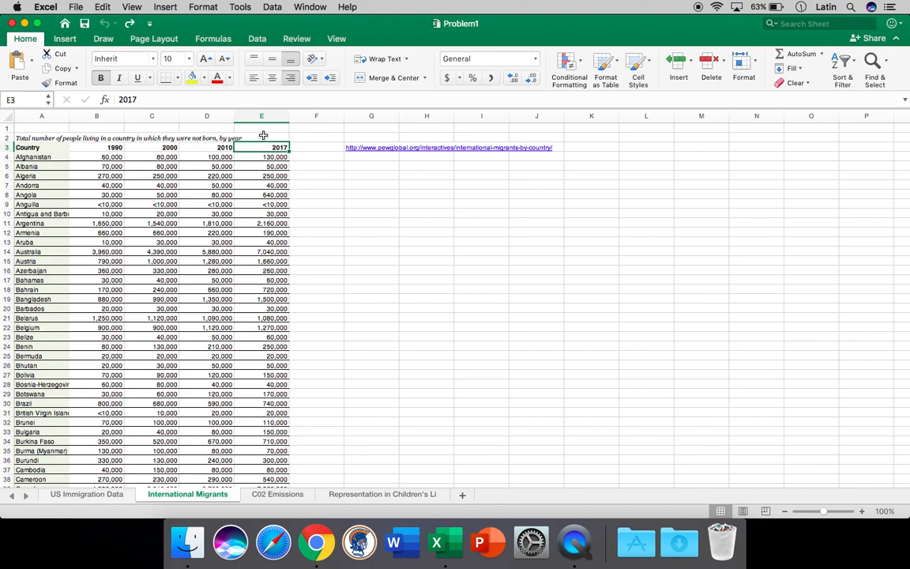
click(257, 40)
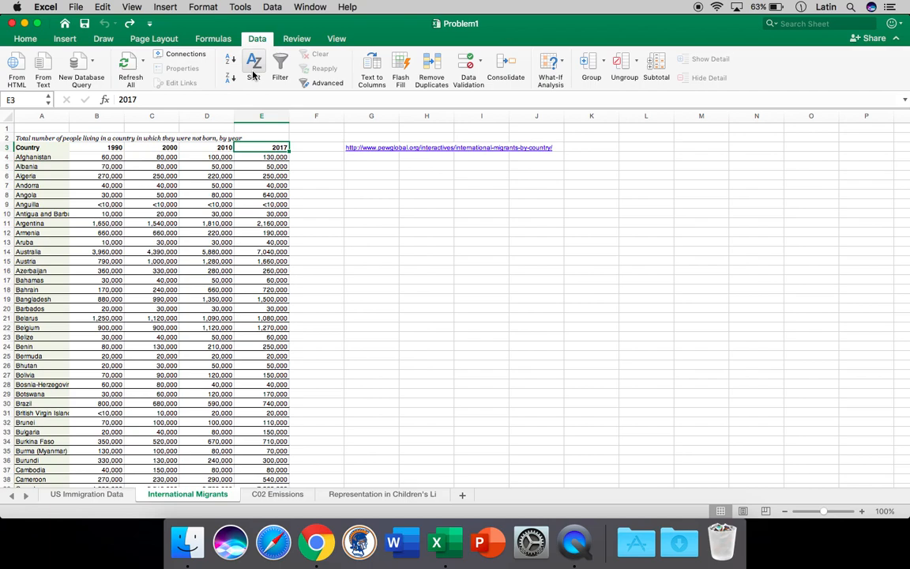
click(254, 70)
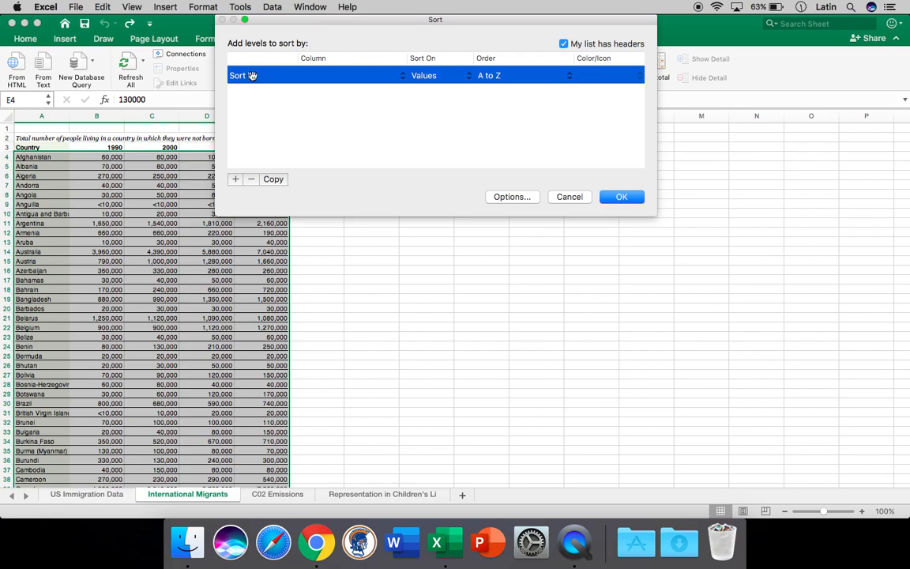
click(401, 77)
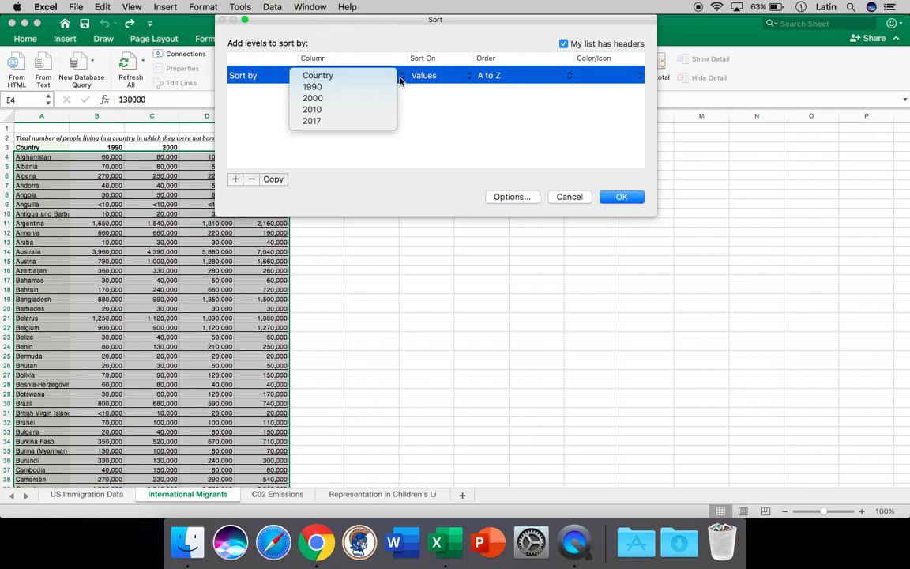
click(322, 121)
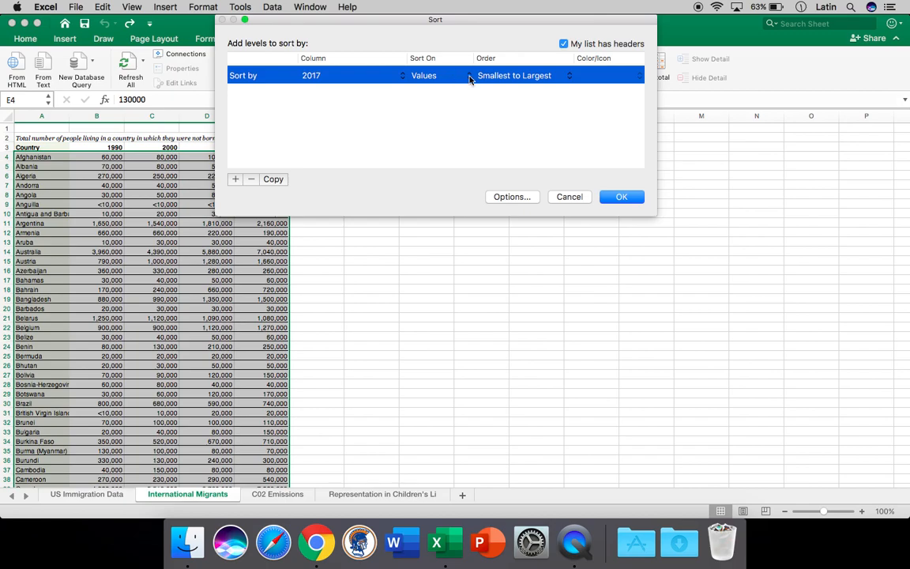
click(539, 76)
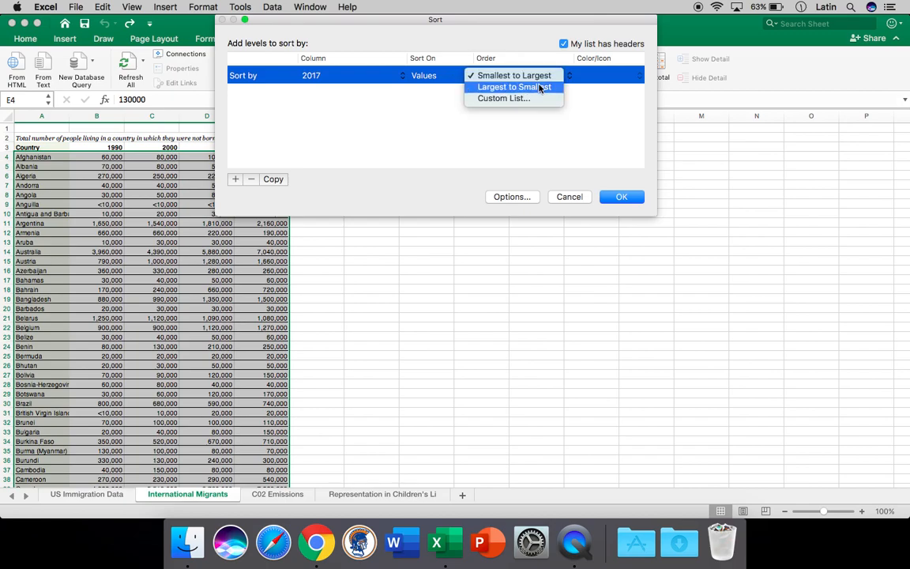
click(539, 76)
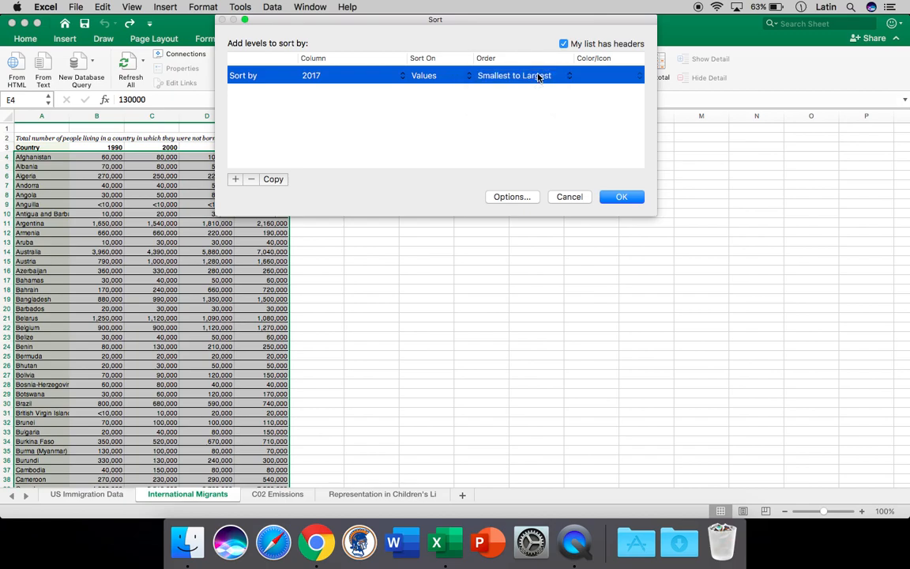
click(620, 197)
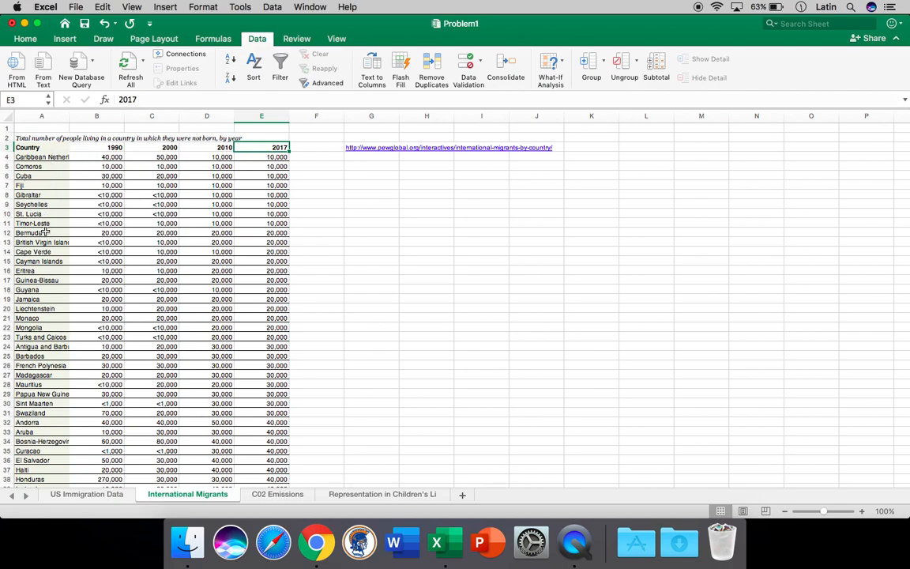
key(super+Tab)
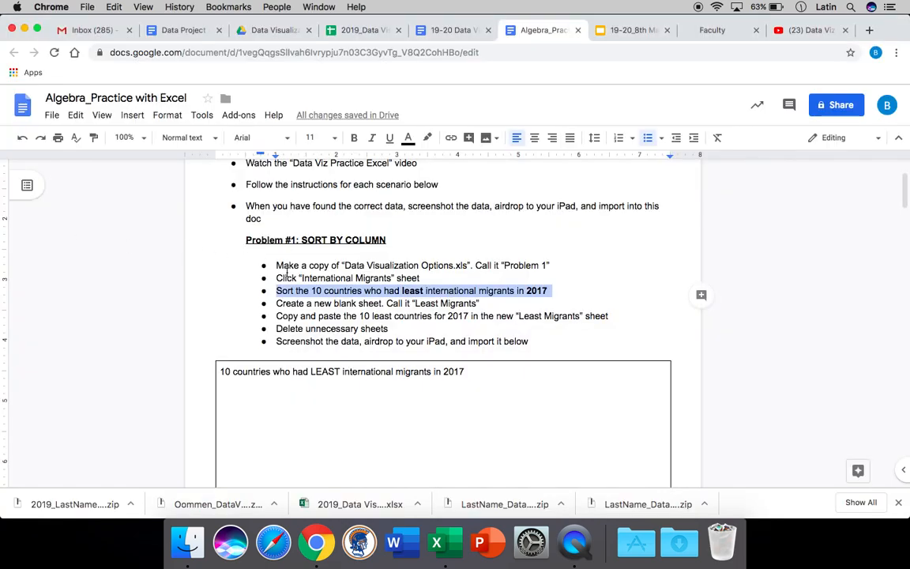
Highlight the sorting instruction in Chrome and examine the sorted 2017 column in Excel for the countries with the fewest migrants.
triple_click(320, 290)
key(super+Tab)
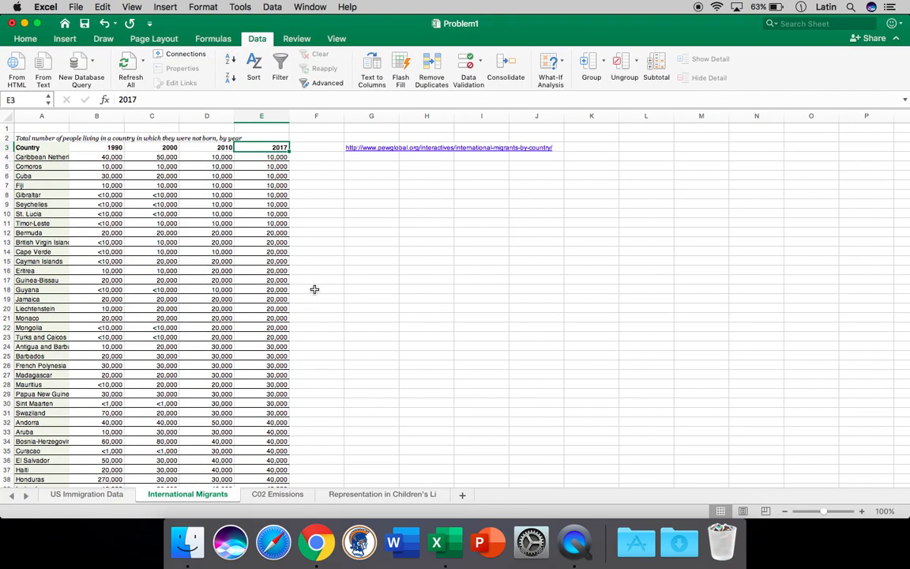
click(8, 157)
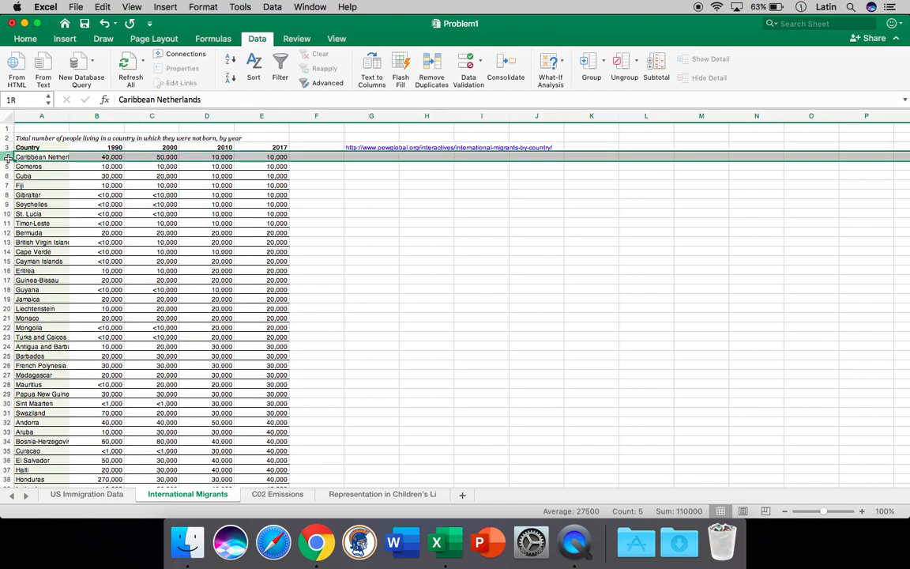
scroll(95, 328, down, 15)
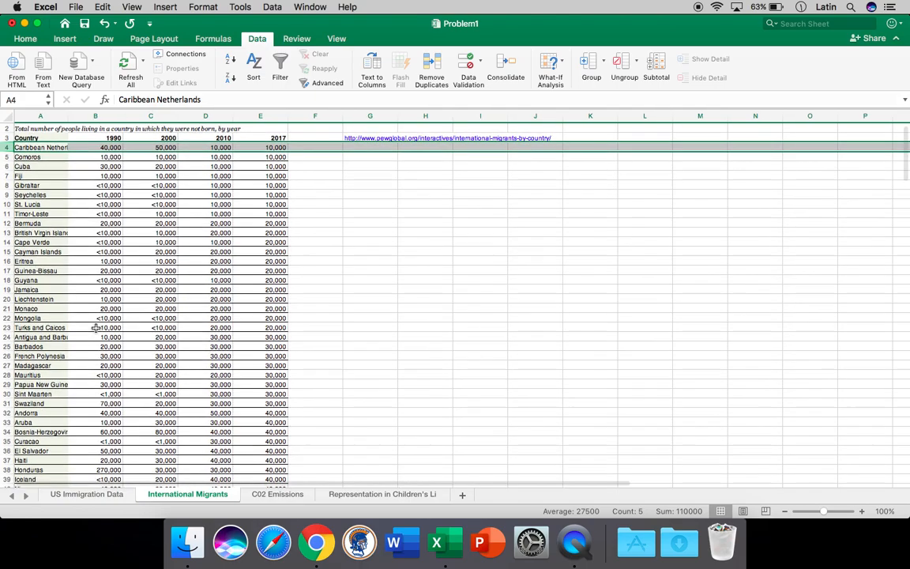
scroll(95, 328, down, 20)
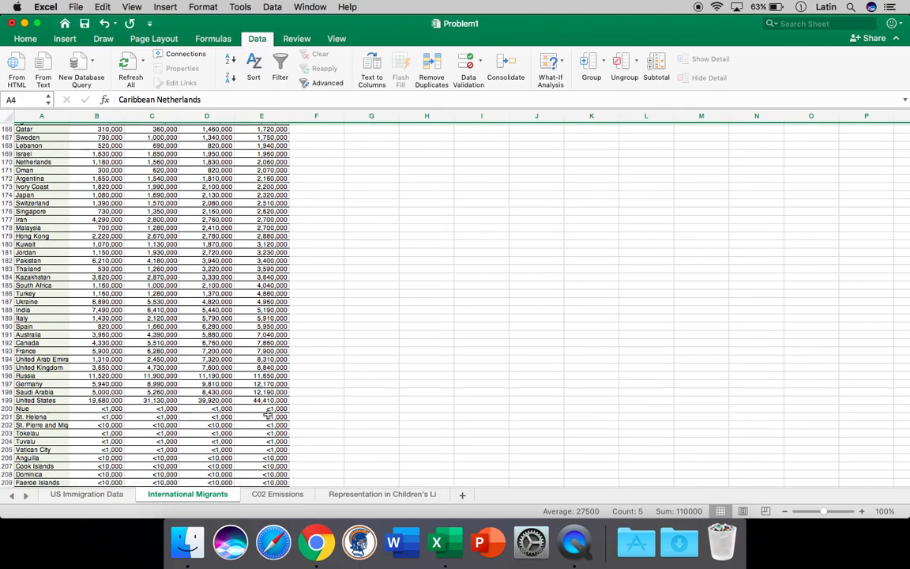
scroll(268, 423, down, 5)
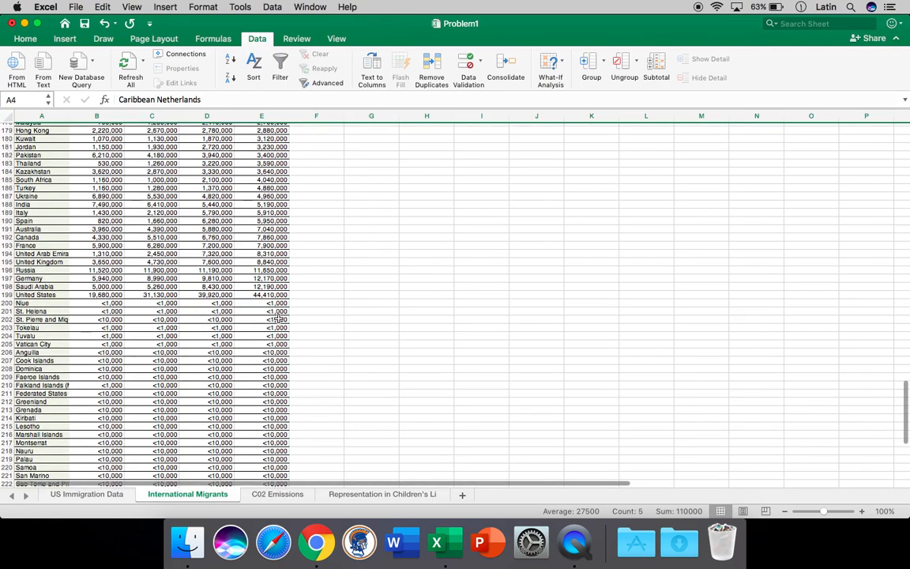
scroll(278, 324, up, 20)
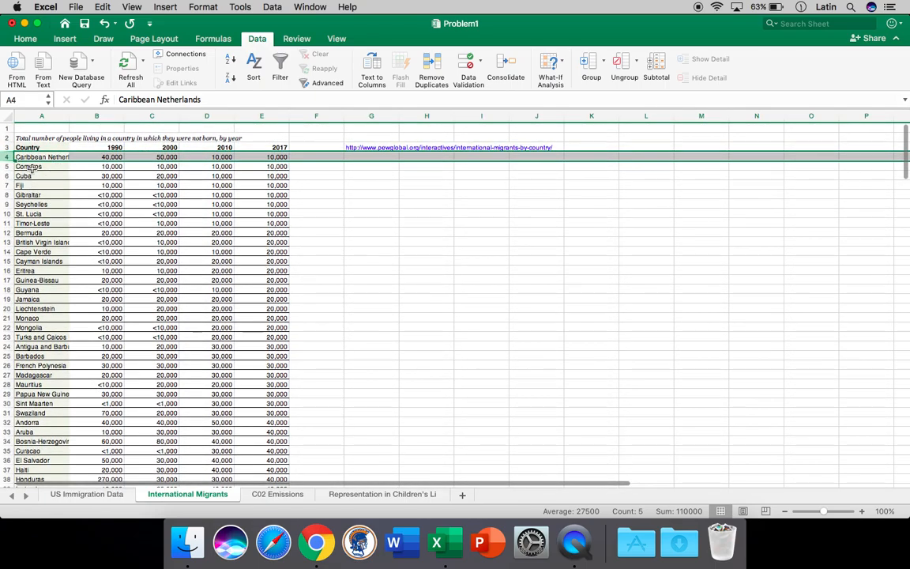
scroll(275, 315, down, 15)
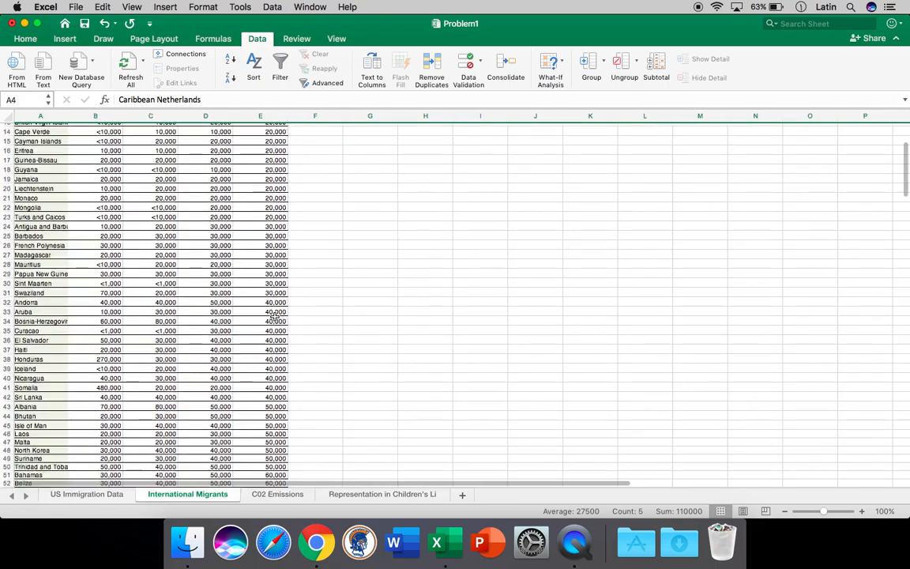
scroll(274, 314, down, 20)
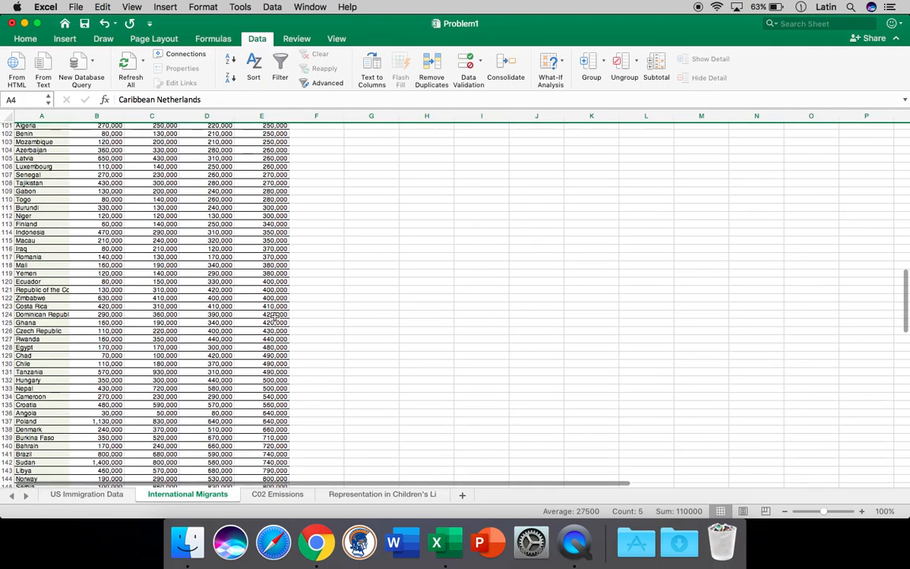
scroll(275, 316, down, 10)
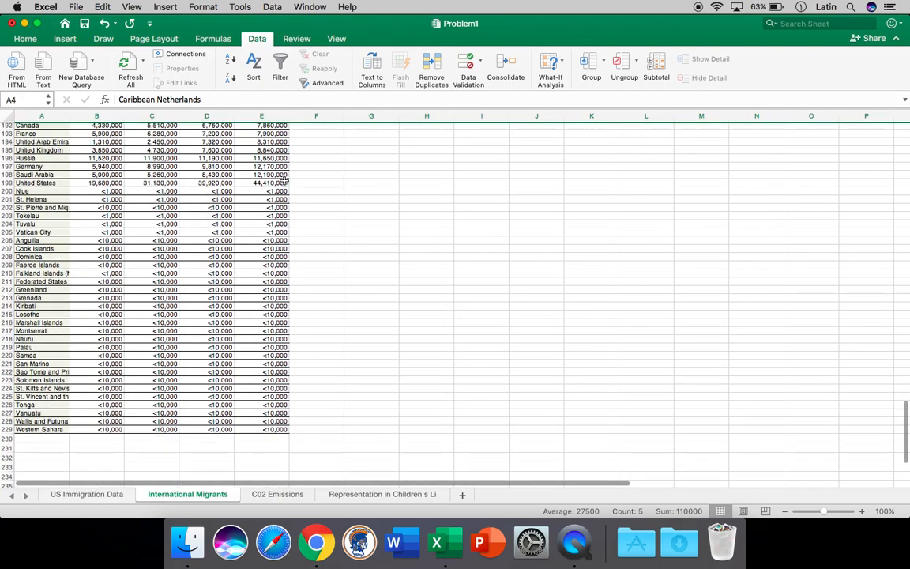
click(278, 192)
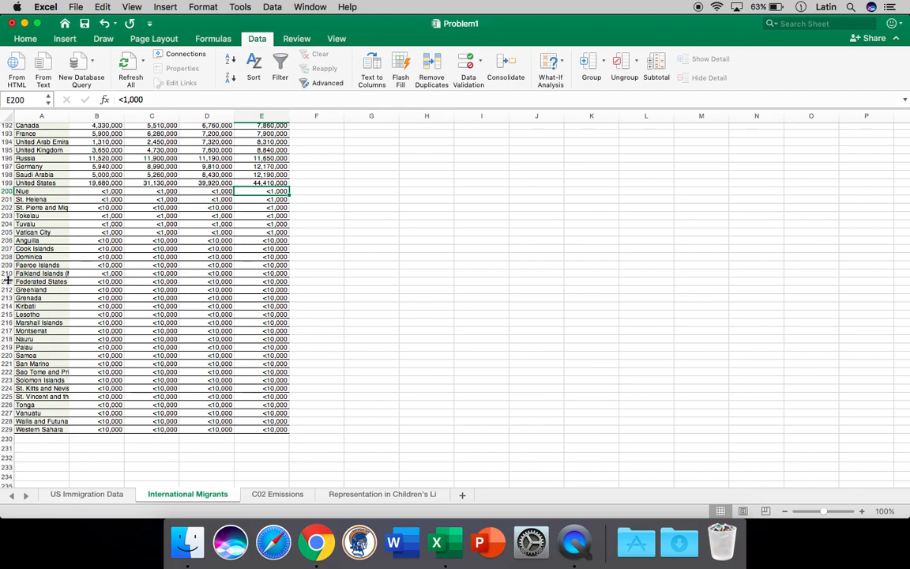
Highlight the instruction on creating a blank "Least Migrants" sheet in the Chrome document and return to Excel.
key(super+Tab)
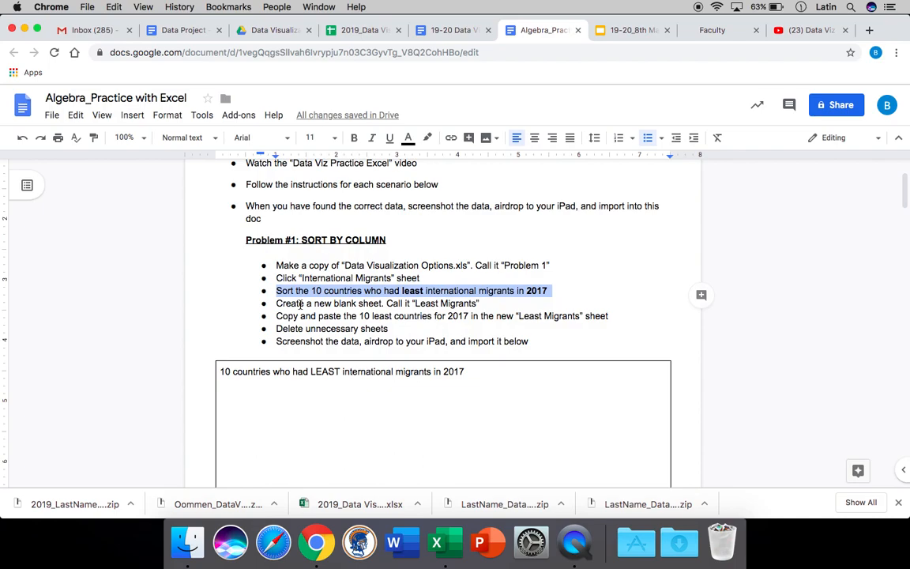
triple_click(300, 304)
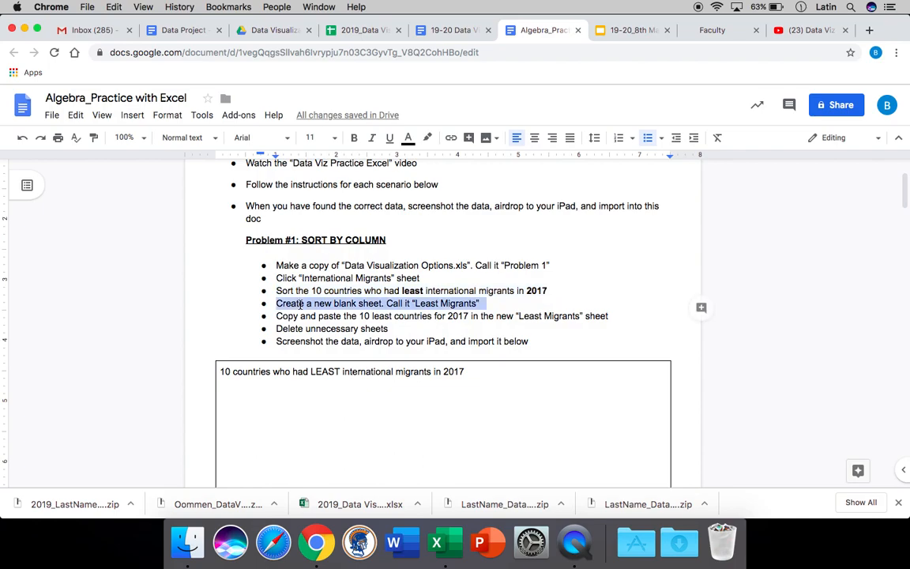
key(super+Tab)
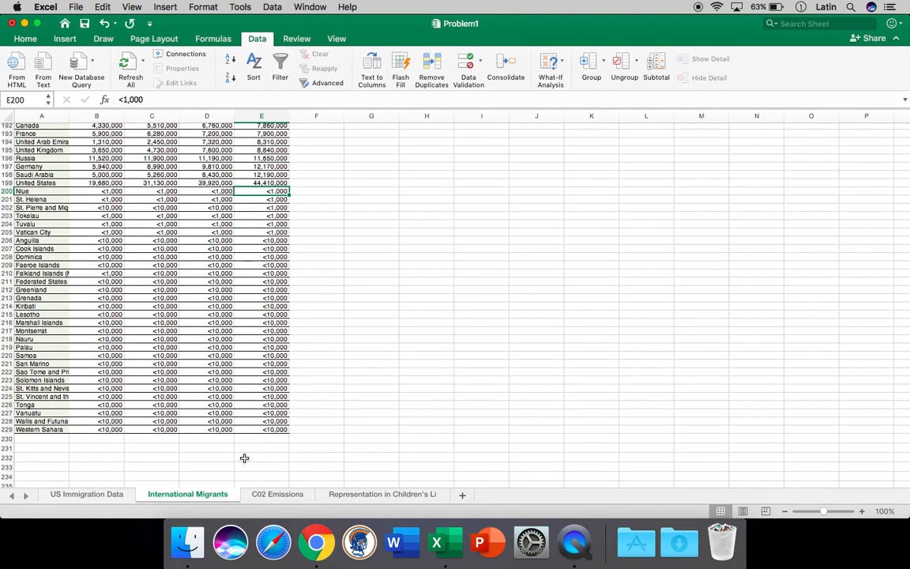
Add a new blank sheet to the Problem1 workbook and name it "Least Migrants".
click(462, 494)
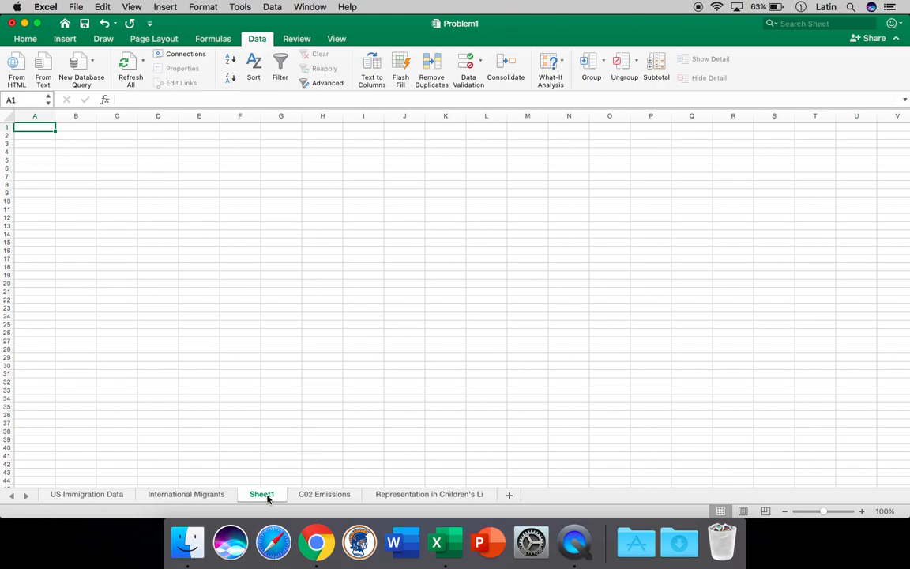
right_click(268, 498)
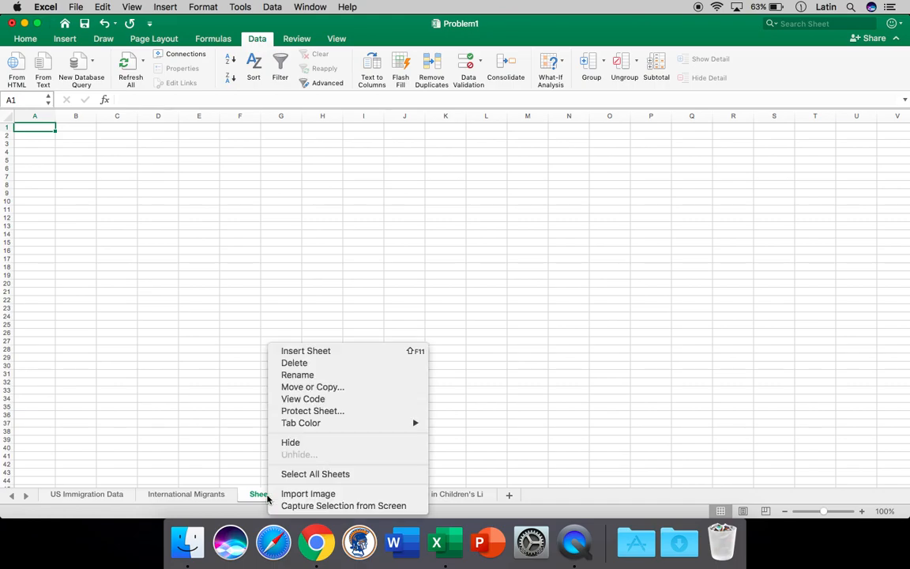
click(294, 376)
key(super+Tab)
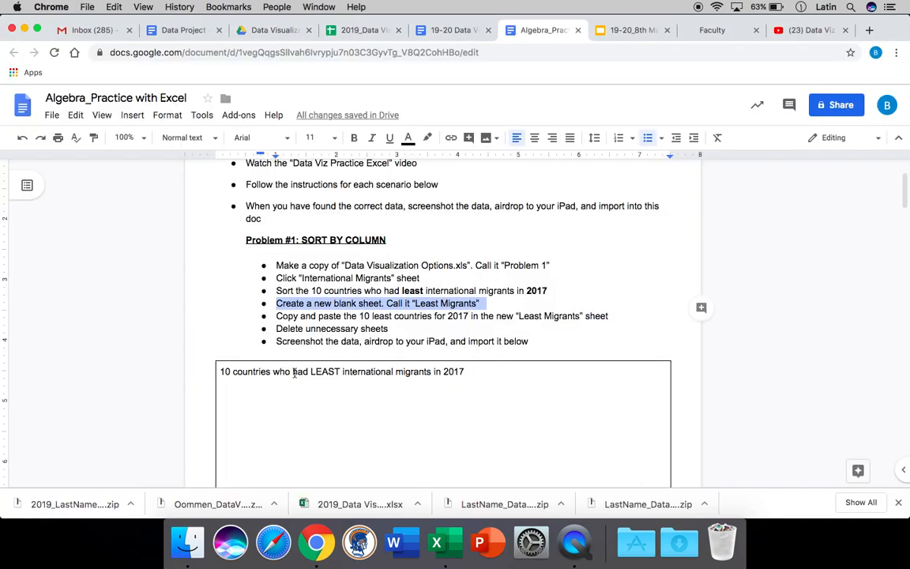
key(super+Tab)
text(Lead Migrants)
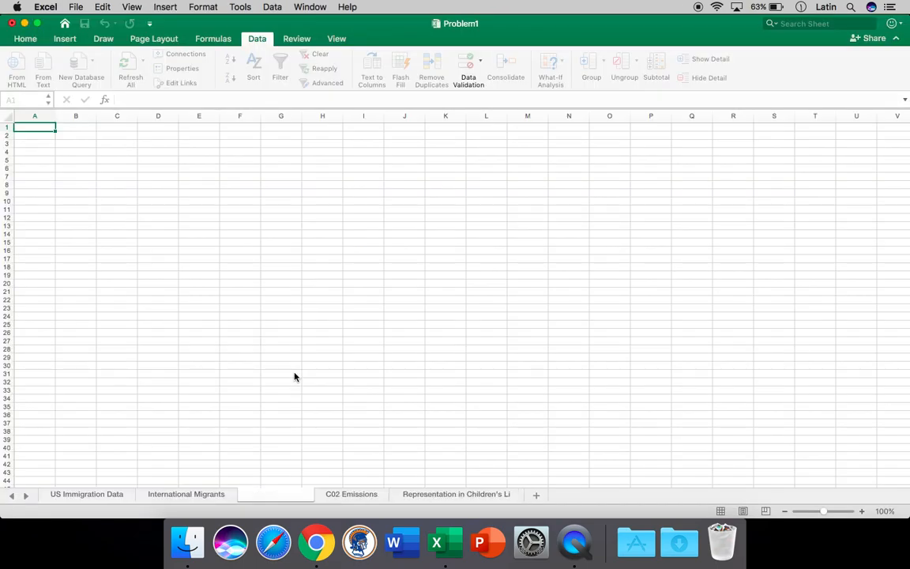
key(Return)
Highlight the instruction on copying the 10 least countries for 2017 in the Chrome document and return to Excel.
key(super+Tab)
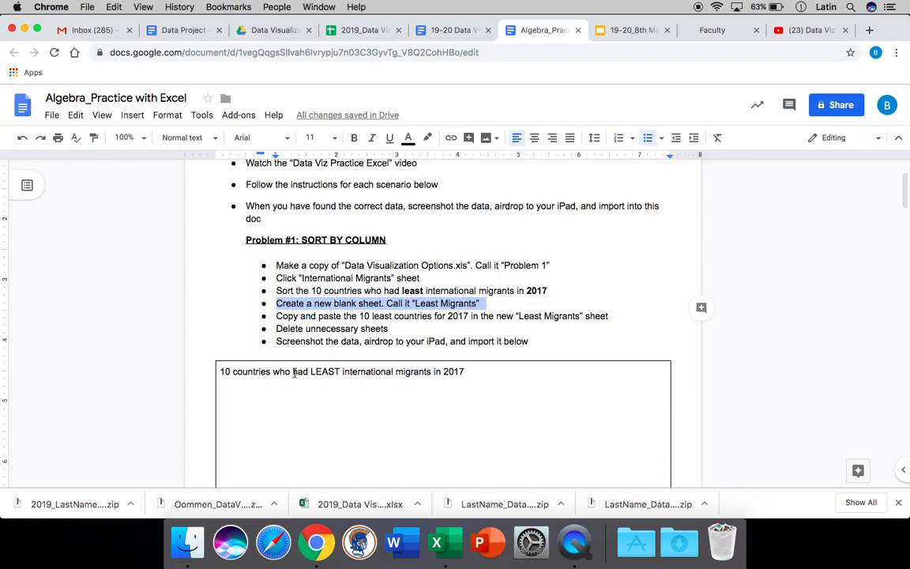
triple_click(317, 318)
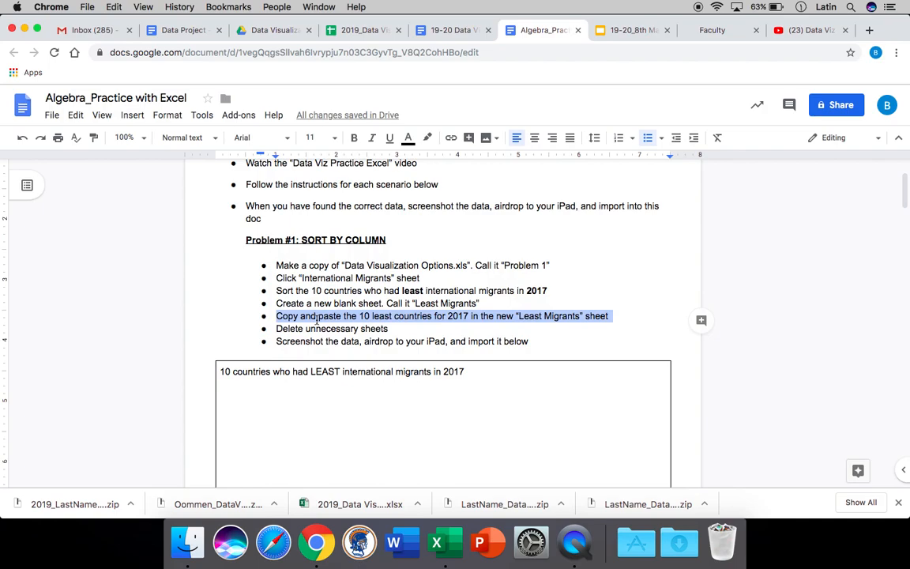
key(super+Tab)
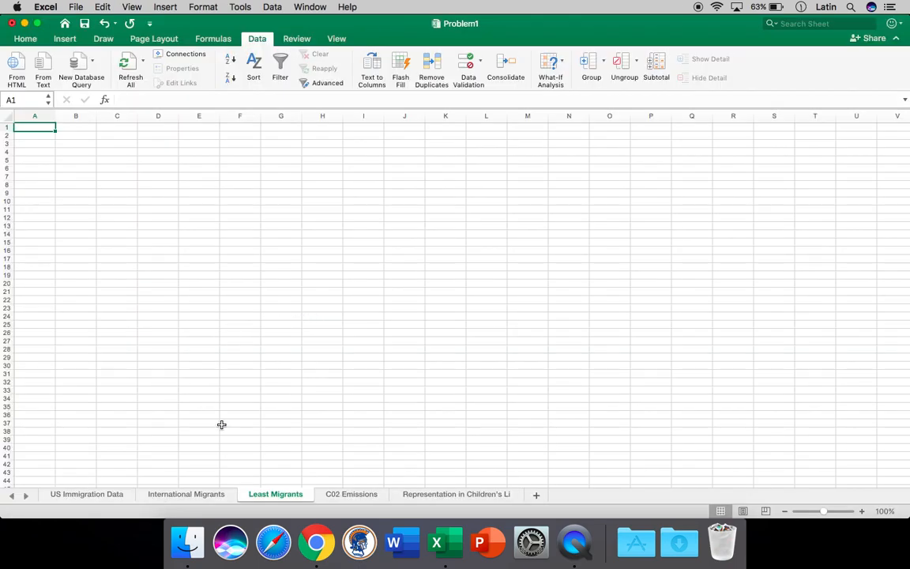
Copy the ten rows from Niue to Faeroe Islands (A200:E209) on International Migrants and paste them at A1 of Least Migrants.
click(196, 495)
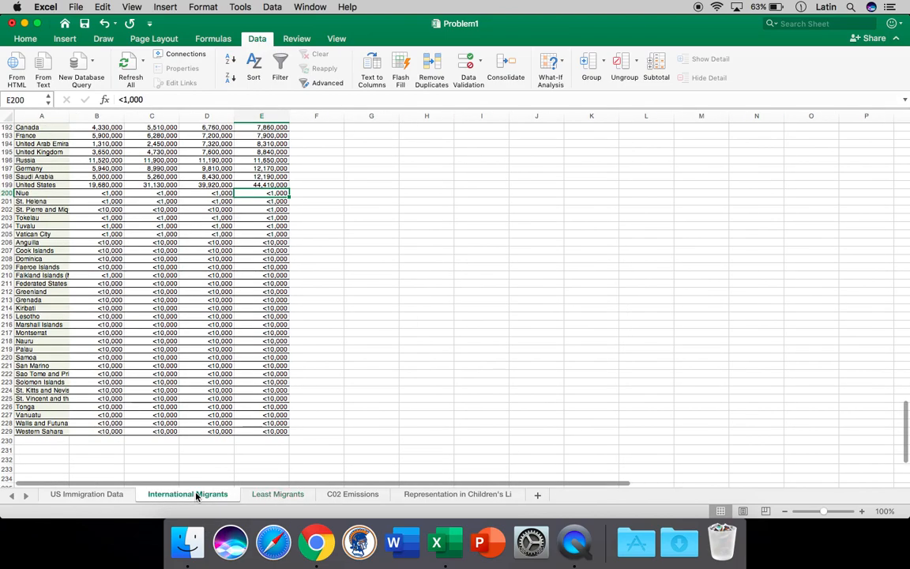
click(22, 193)
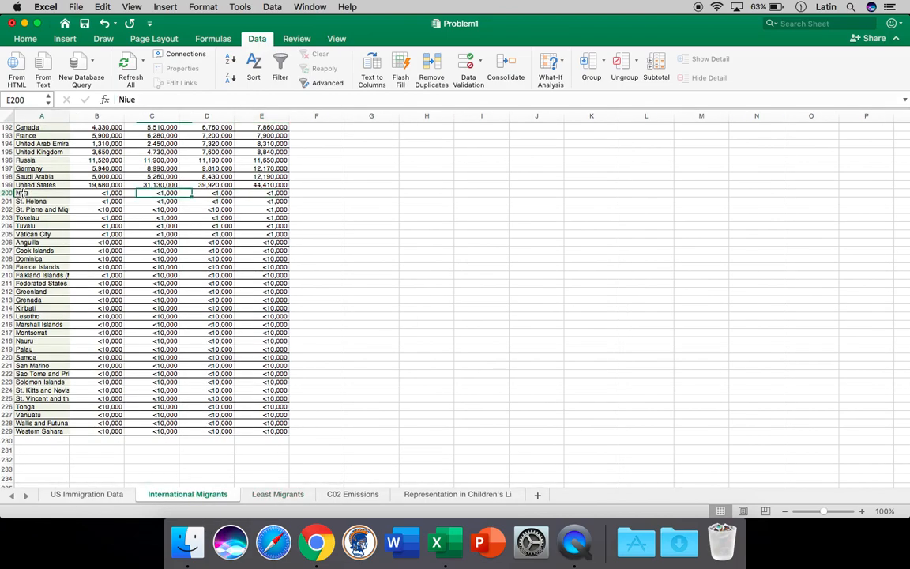
drag(22, 193, 246, 268)
key(super+c)
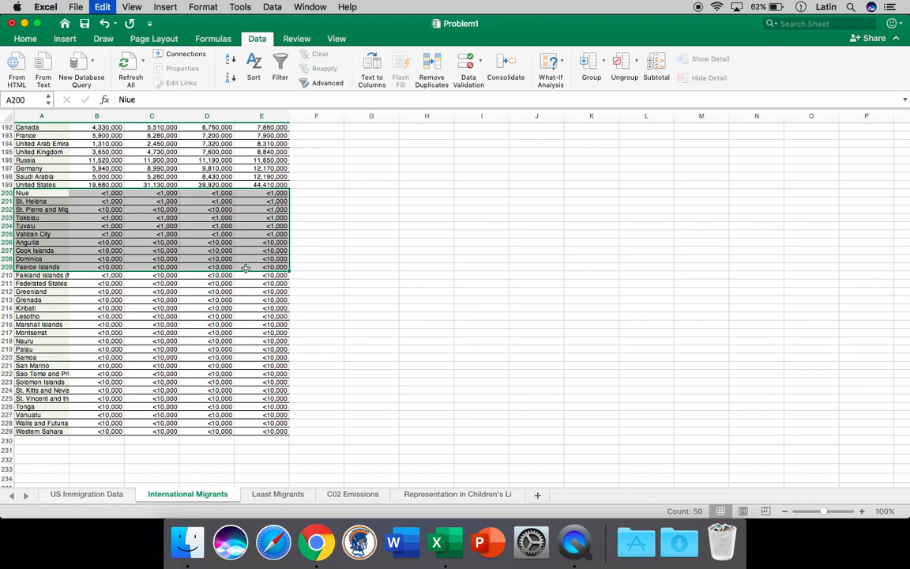
click(278, 494)
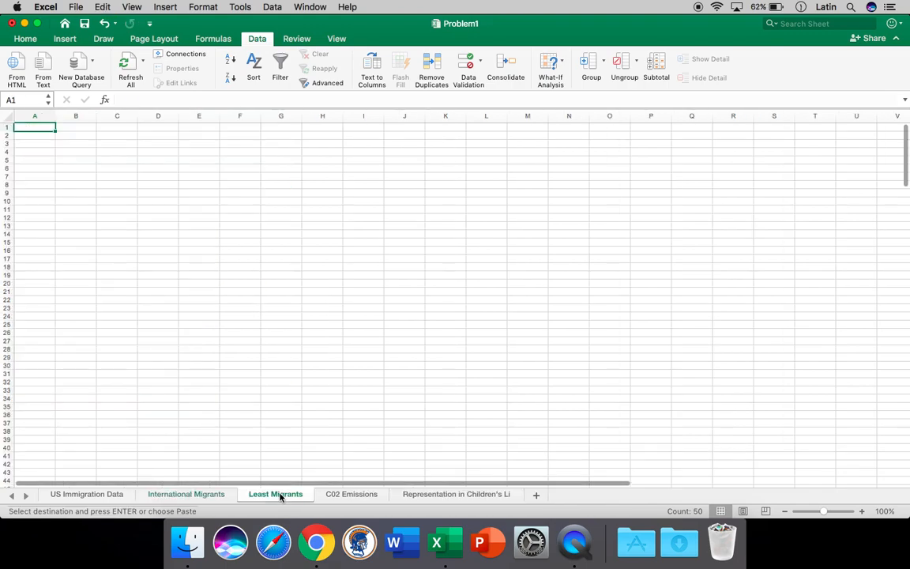
key(super+v)
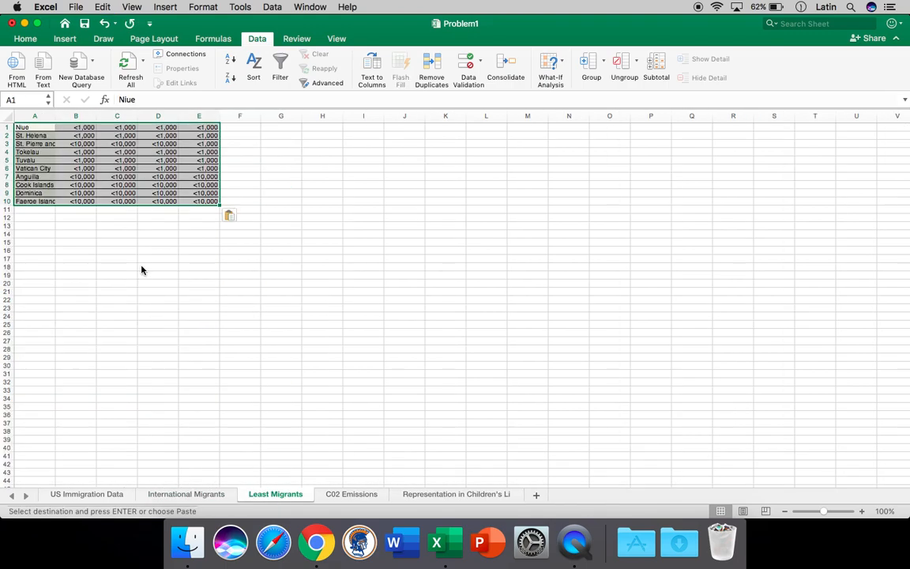
click(138, 264)
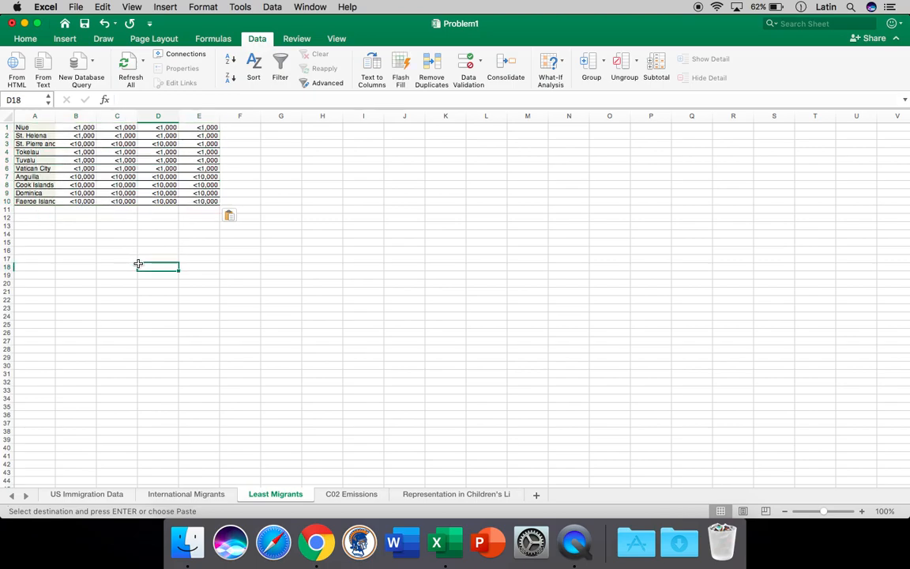
Check the "Delete unnecessary sheets" instruction in the Chrome document and return to Excel.
key(super+Tab)
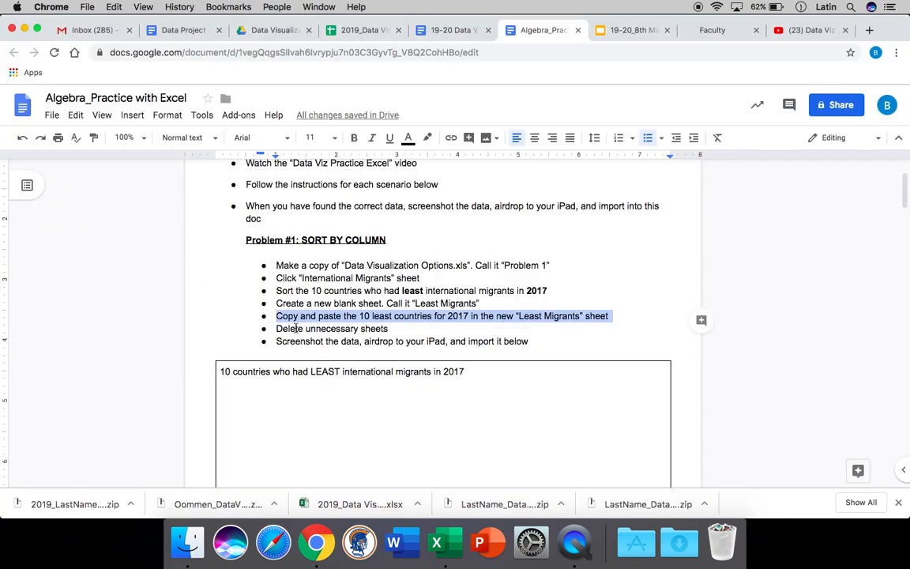
click(394, 328)
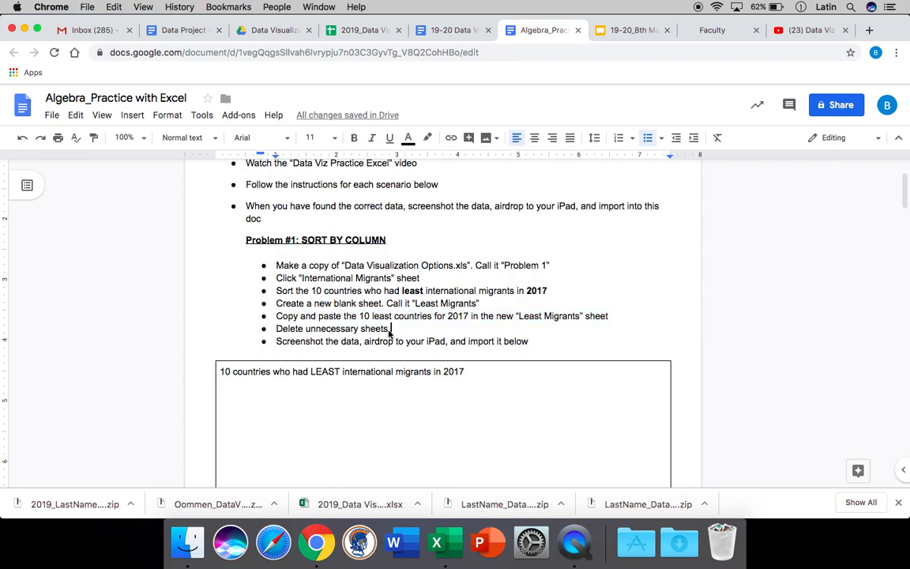
key(super+Tab)
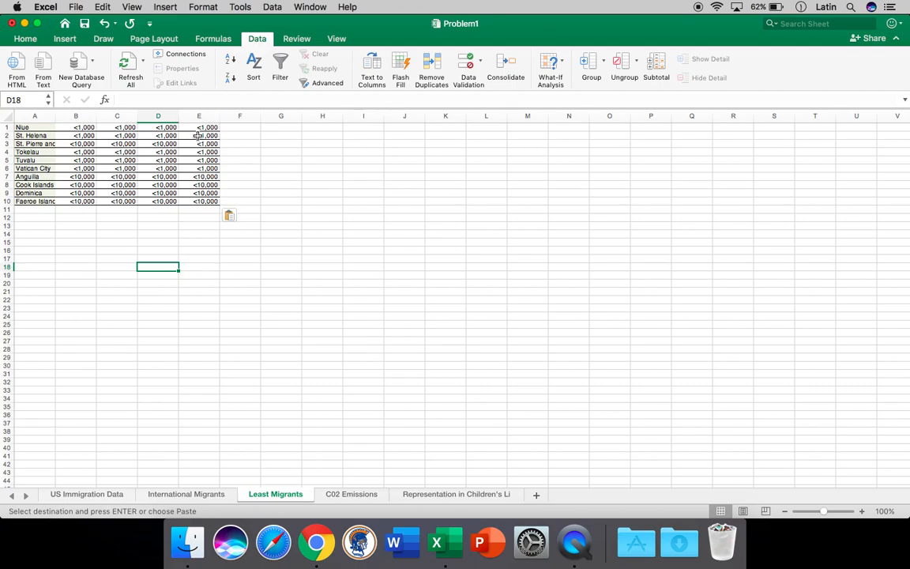
Delete columns B to D from the Least Migrants sheet, keeping only the country names and the 2017 values.
click(92, 119)
drag(92, 118, 150, 115)
right_click(150, 117)
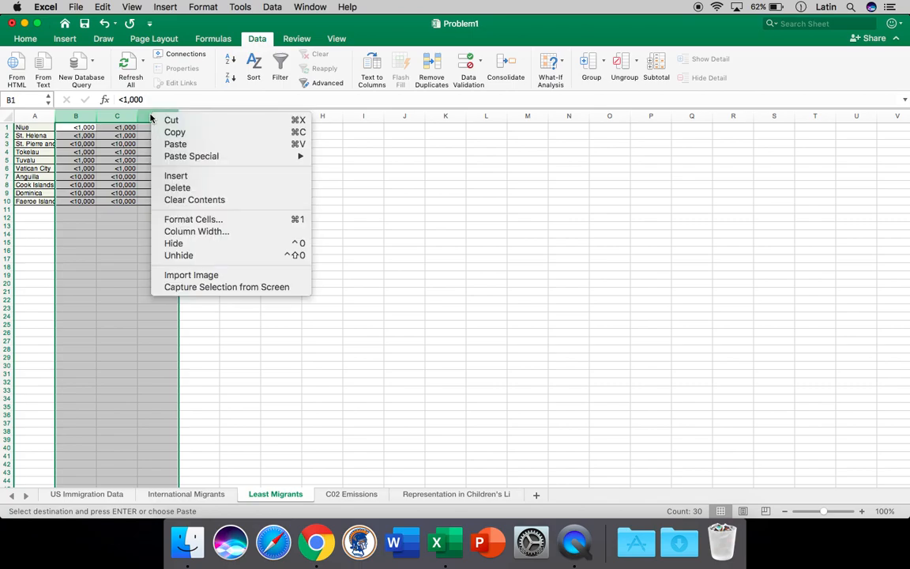
click(173, 188)
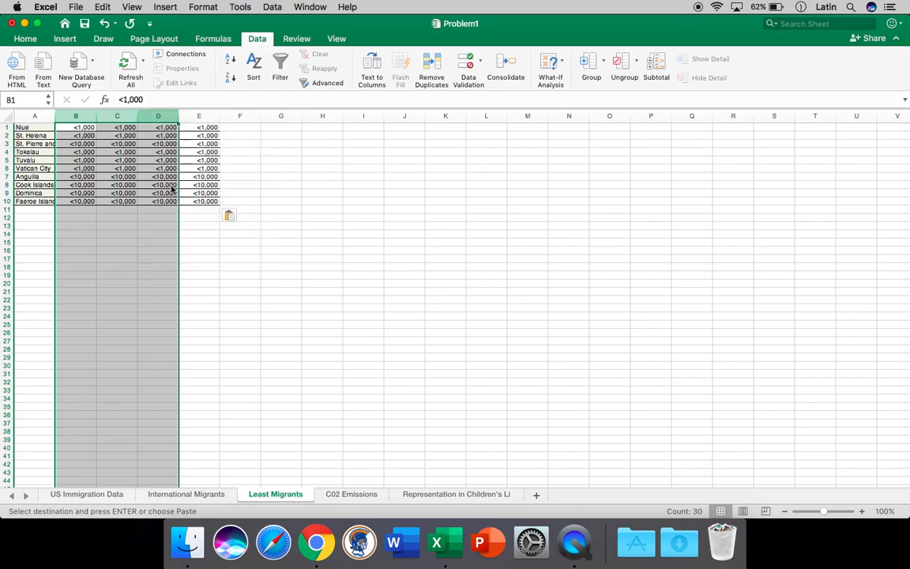
click(173, 188)
click(248, 178)
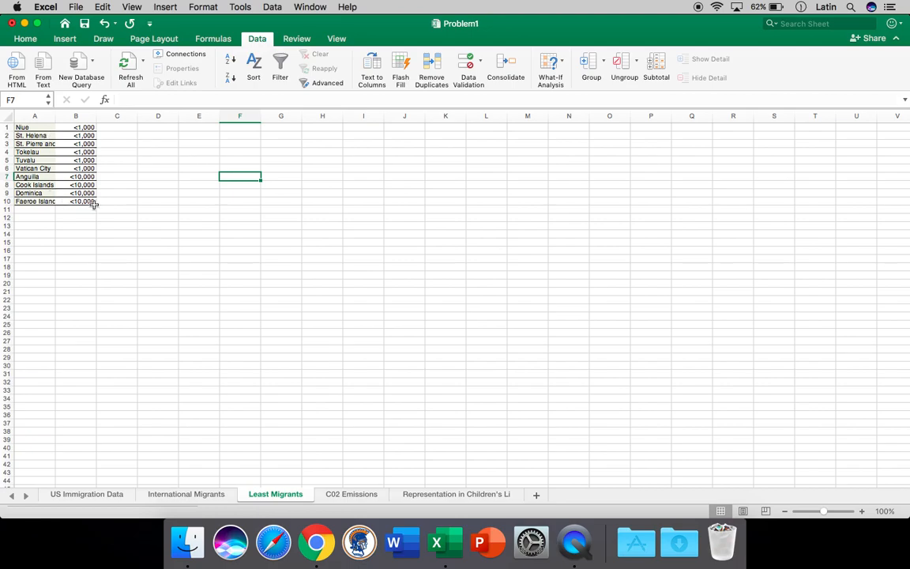
Recheck the "Delete unnecessary sheets" instruction in the Chrome document, return to Excel and delete the International Migrants sheet.
key(super+Tab)
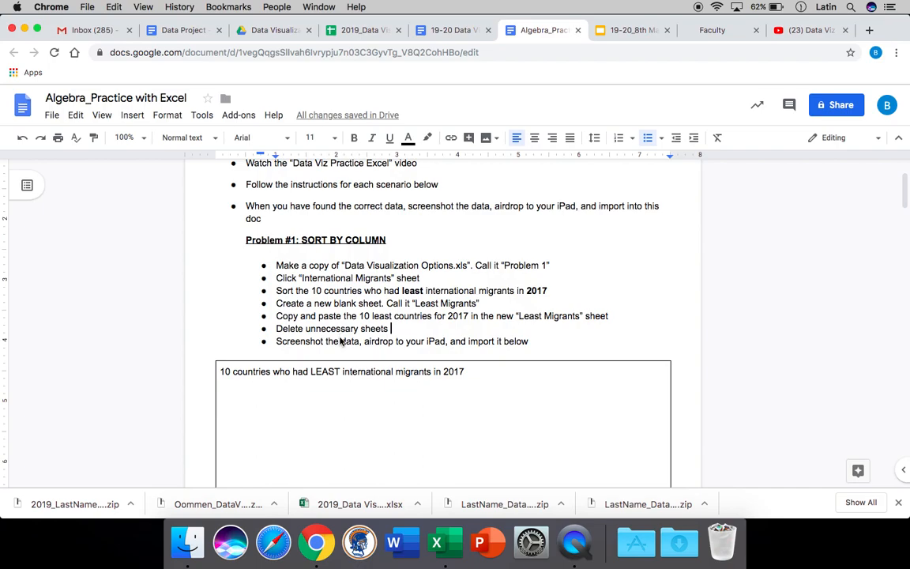
key(super+Tab)
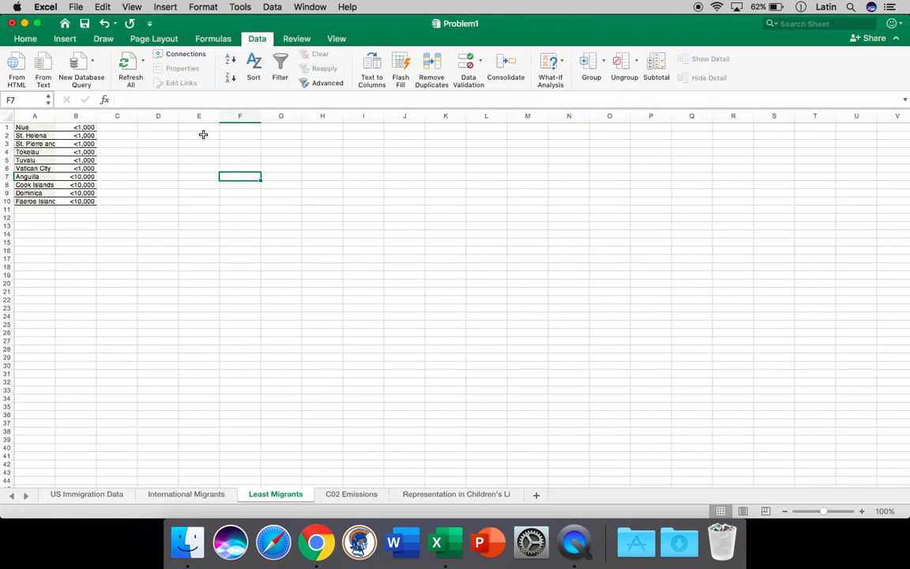
click(178, 494)
right_click(178, 495)
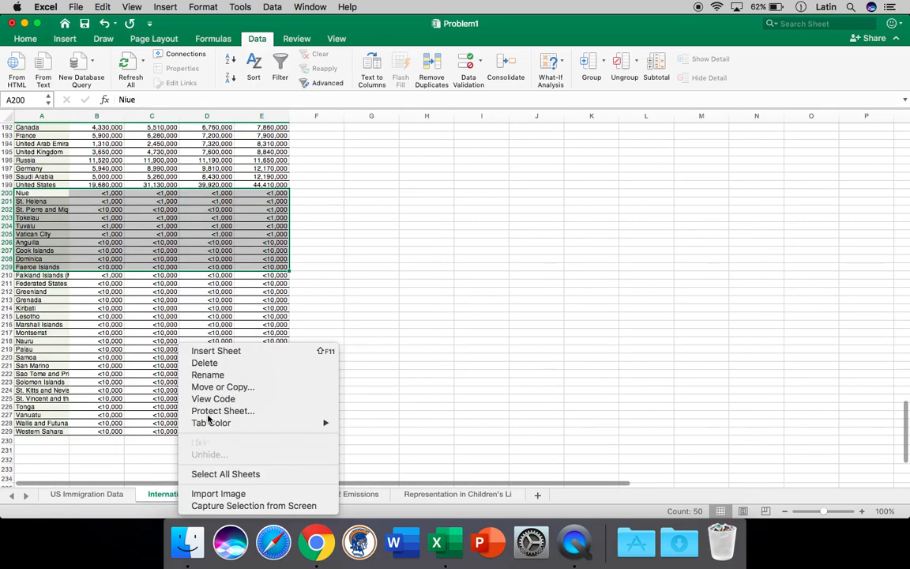
click(208, 365)
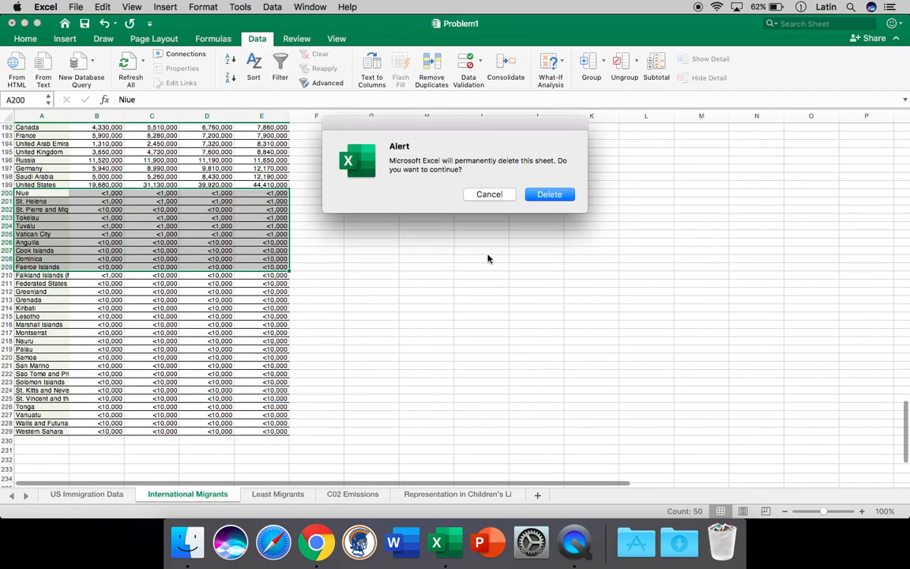
click(559, 195)
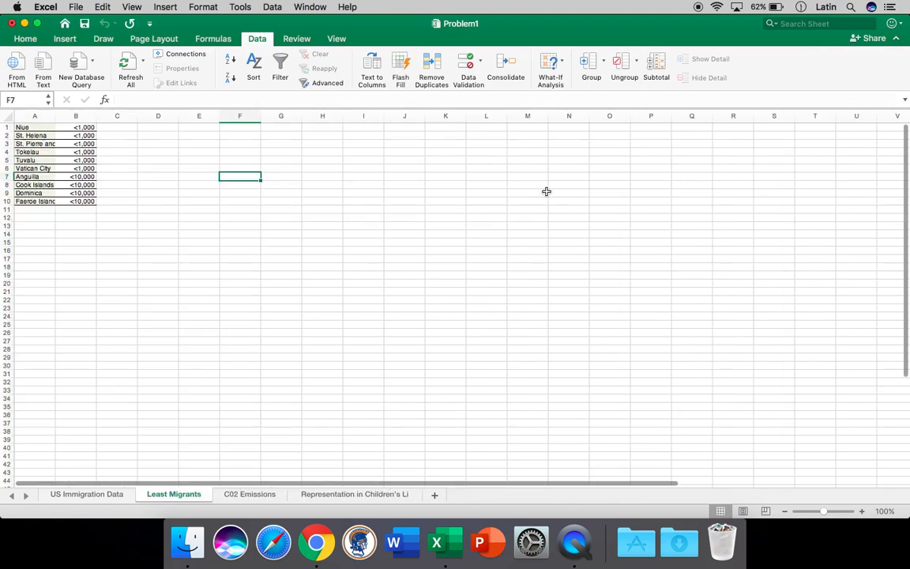
Delete the US Immigration Data sheet from the Problem1 workbook.
click(88, 495)
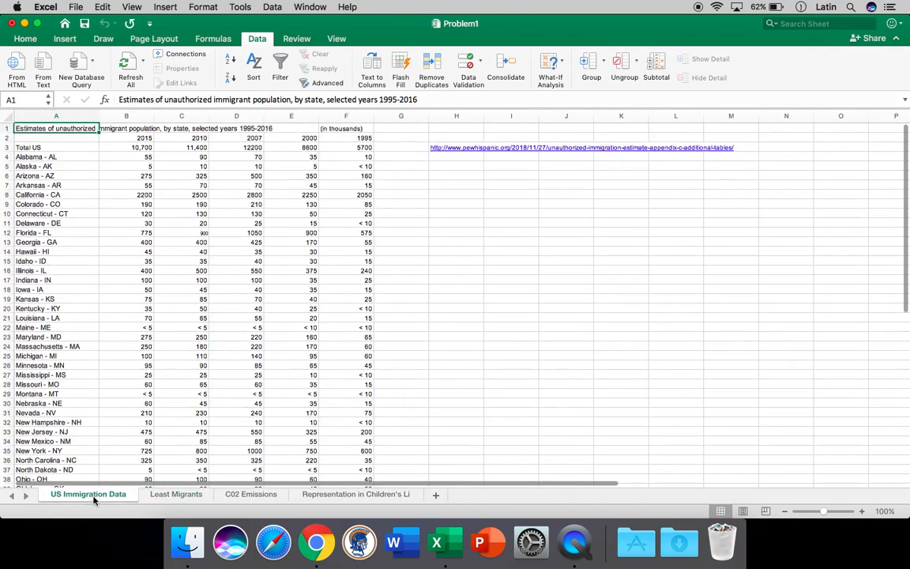
right_click(94, 498)
click(131, 366)
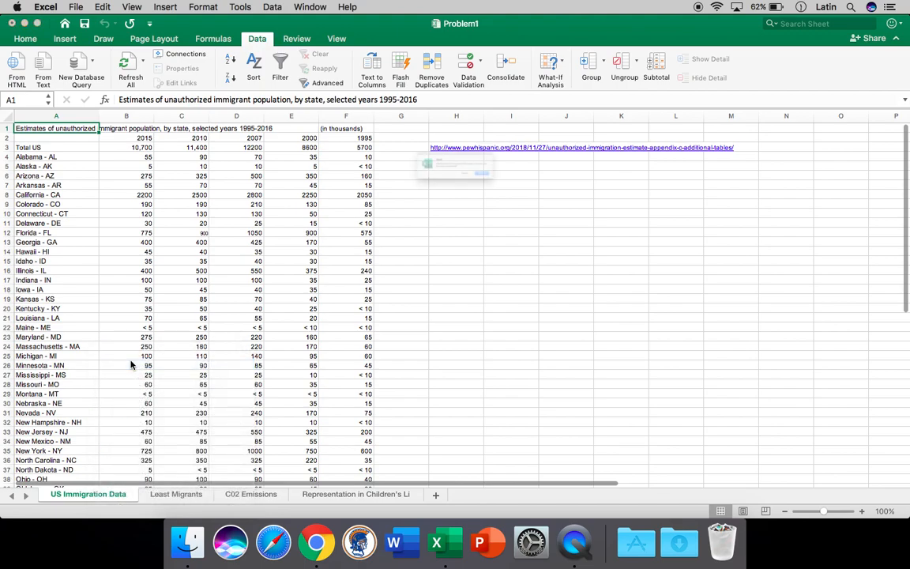
click(547, 197)
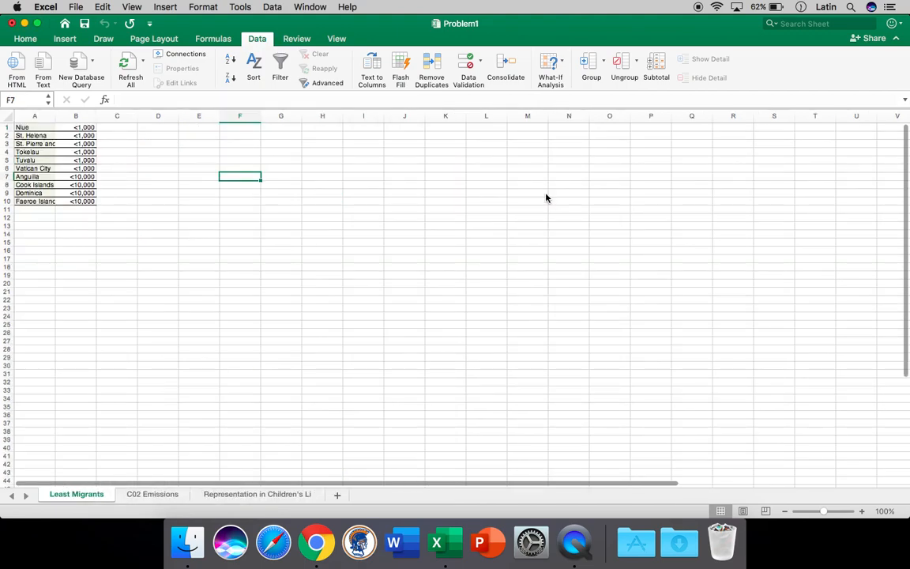
Delete the C02 Emissions and Representation in Children's Li sheets together, and save the Problem1 workbook.
click(145, 495)
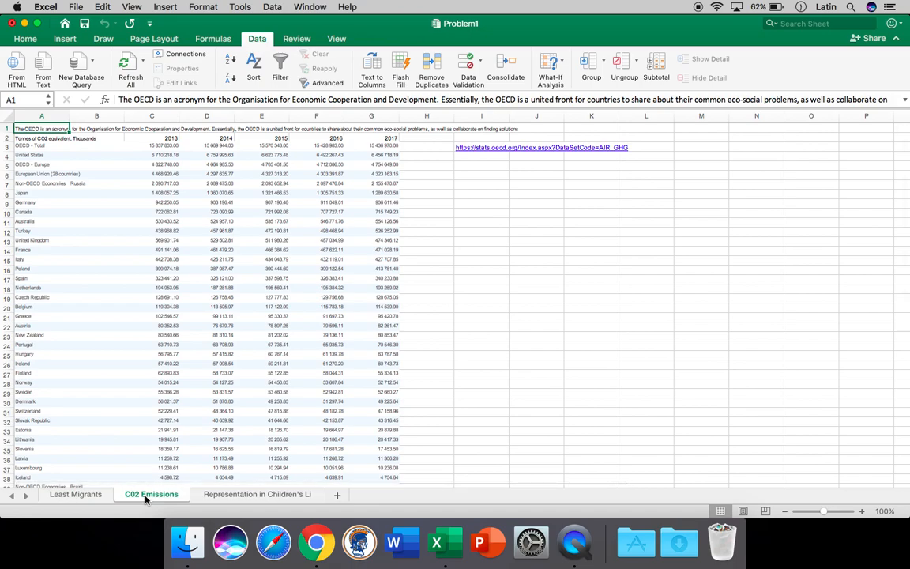
shift+click(229, 494)
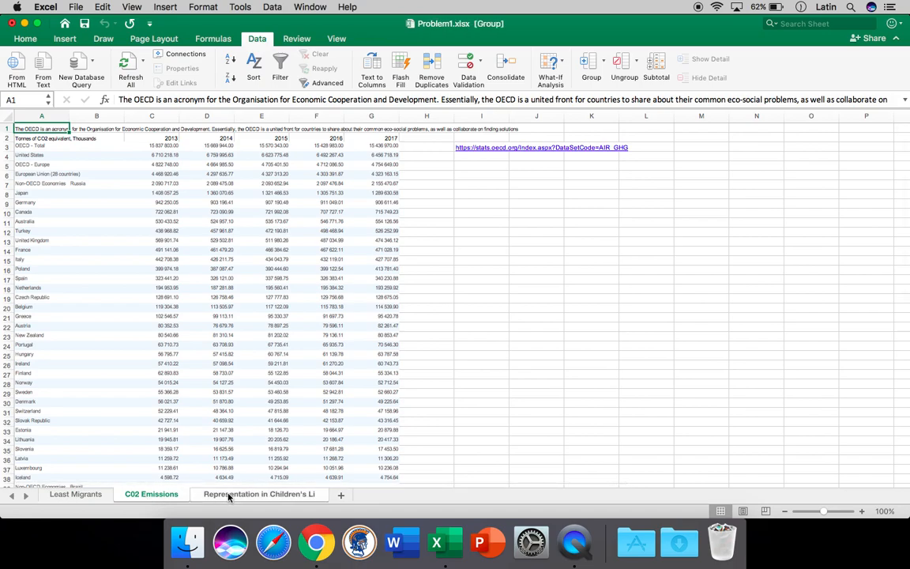
right_click(228, 495)
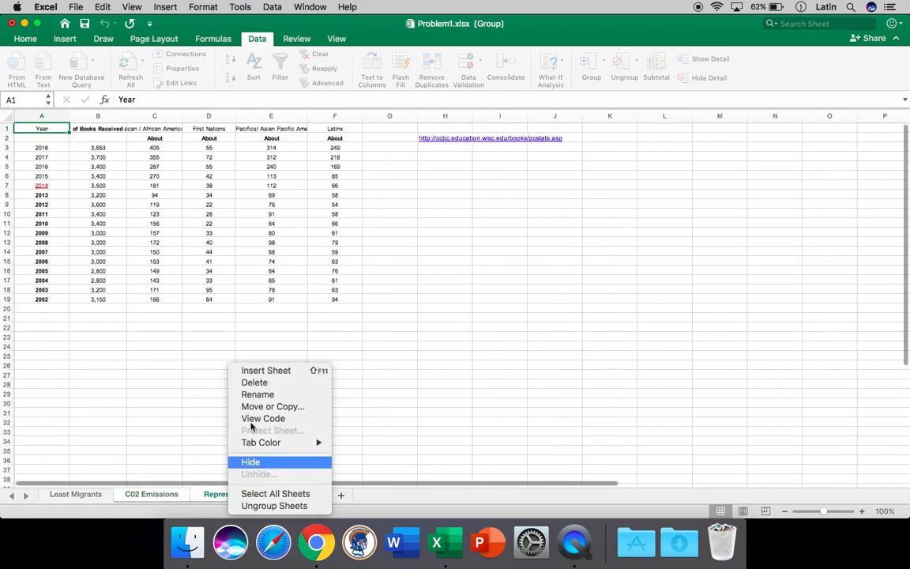
click(264, 385)
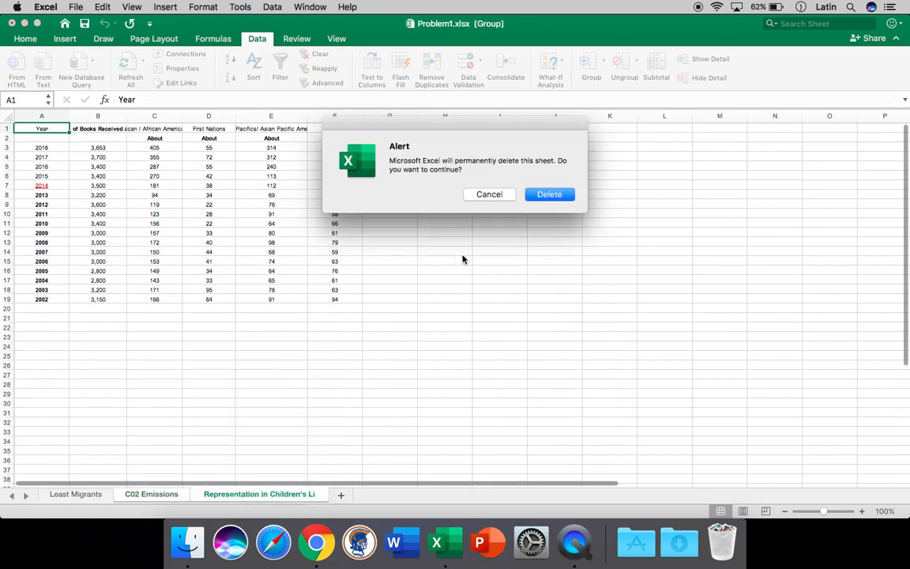
click(550, 196)
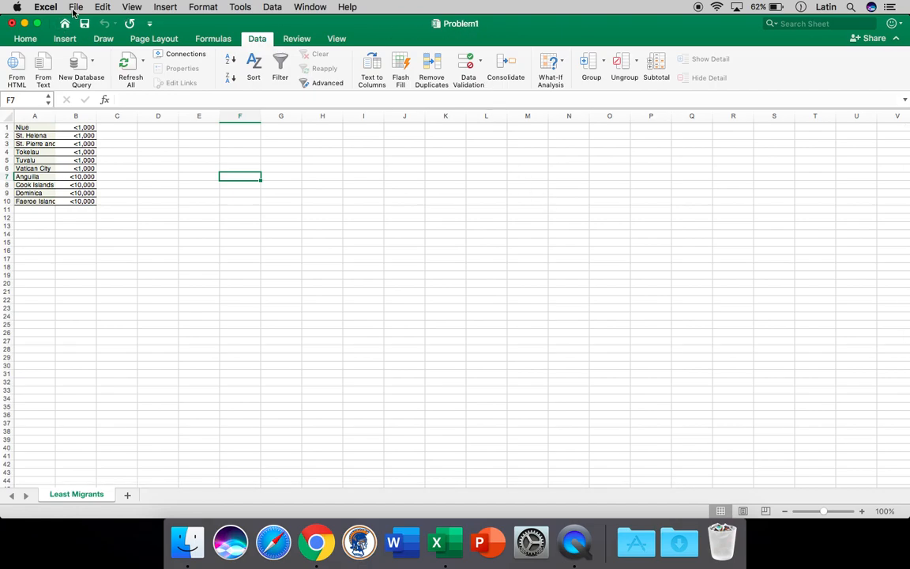
click(75, 7)
click(90, 92)
Check the screenshot instruction in the Chrome document, return to Excel and capture the Least Migrants data in A1:B10 as a screenshot.
key(super+Tab)
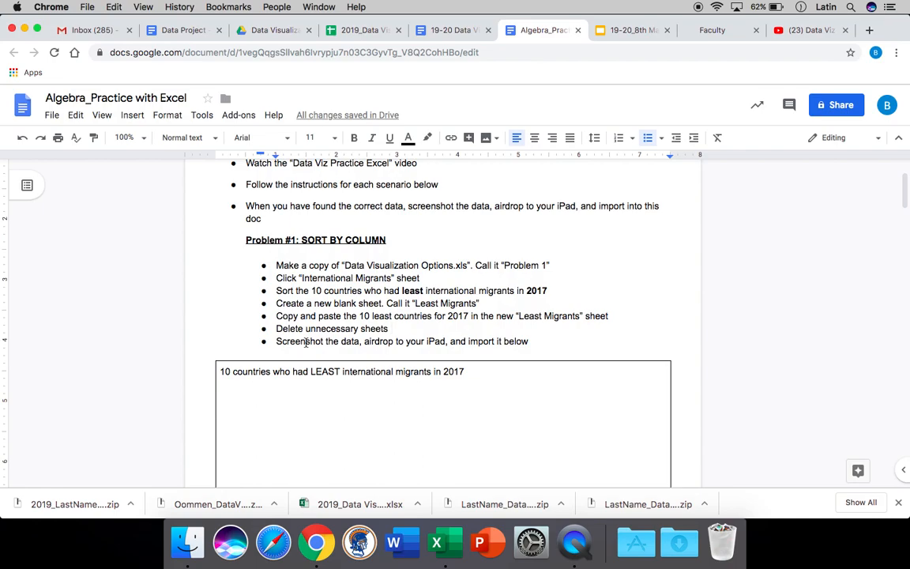
key(super+Tab)
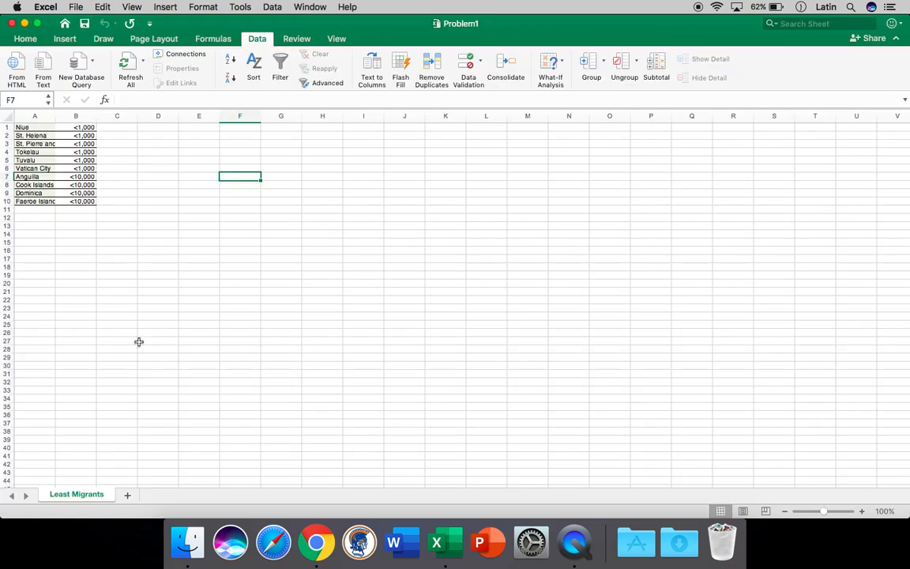
key(super+shift+4)
drag(11, 113, 97, 227)
Switch to the Chrome document, look over the Problem #1 answer box and highlight Problem #2's instruction on sorting by most migrants in 2010.
key(super+Tab)
scroll(353, 406, down, 3)
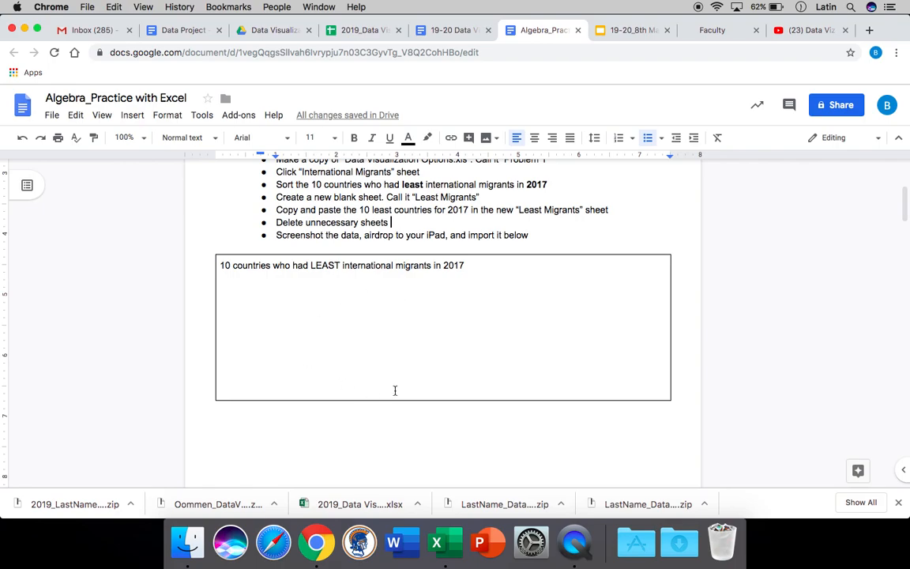
scroll(395, 390, down, 5)
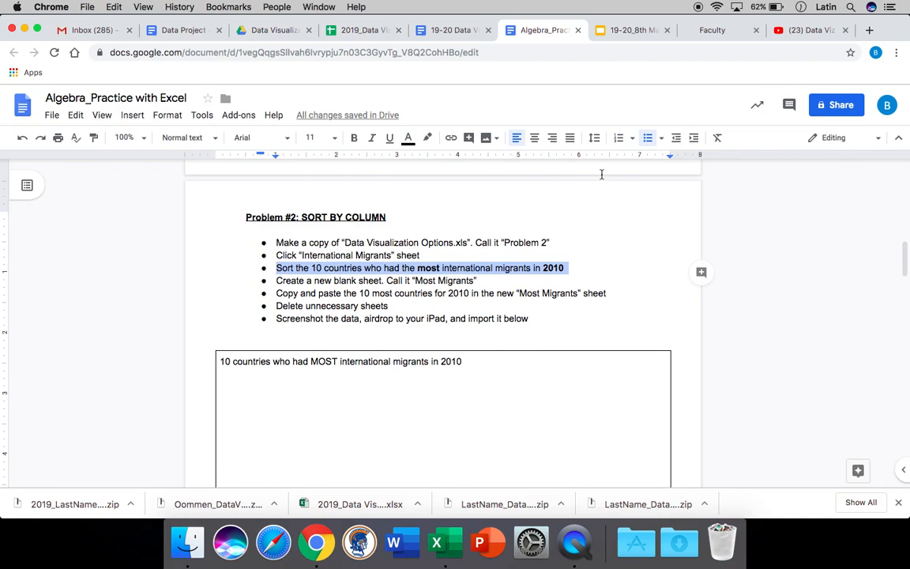
Open the 19-20_8th Math Data Visualization Project slides and highlight "Transpose" in the TOOLS list.
click(629, 34)
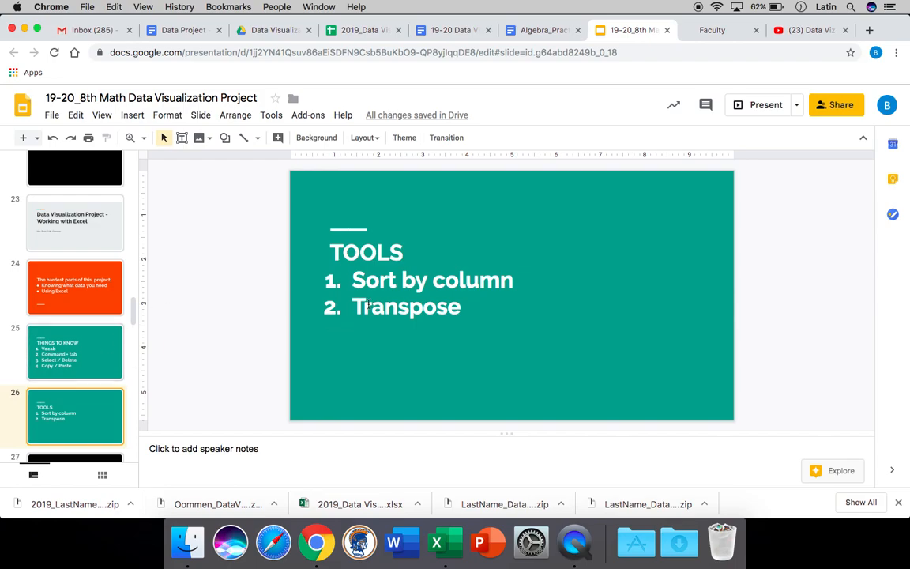
click(368, 305)
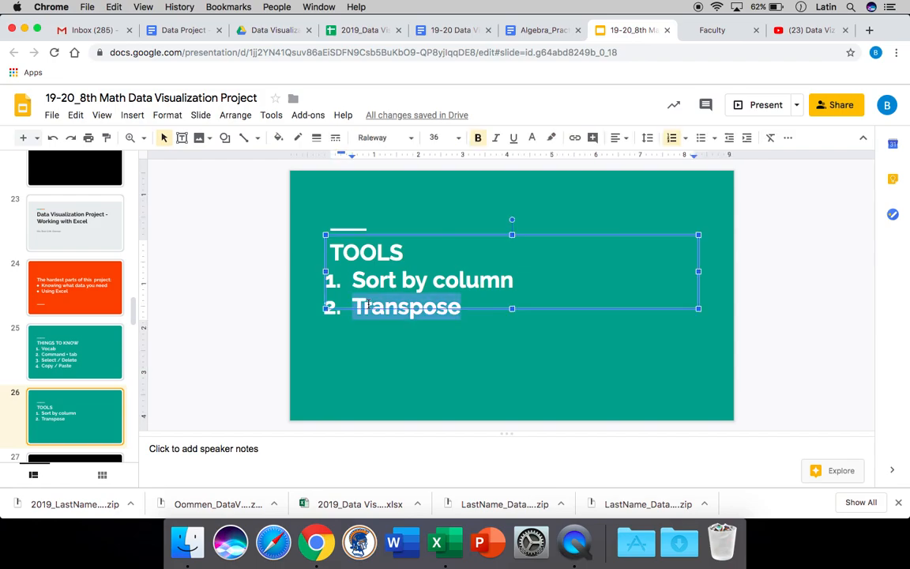
click(367, 364)
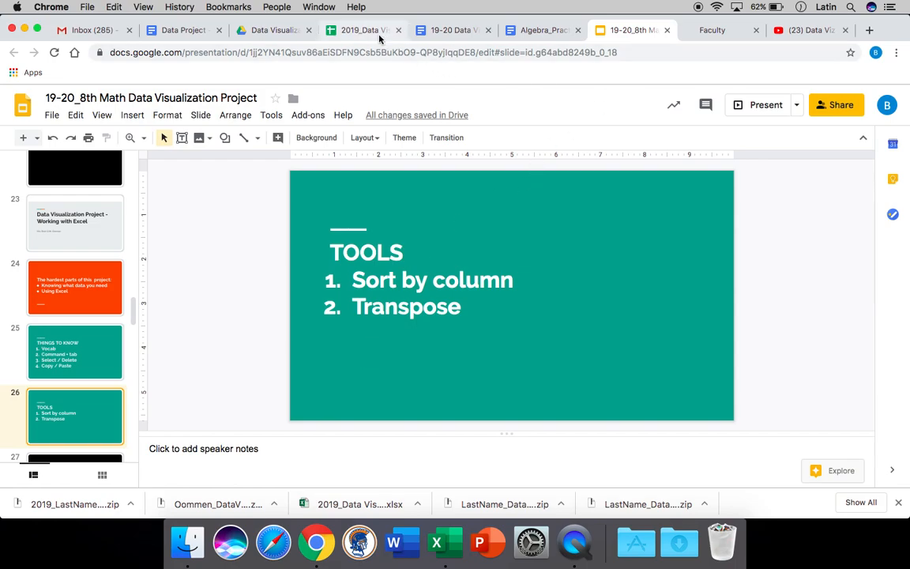
Return to the Algebra_Practice with Excel document and highlight Problem #3's instruction to copy the data file as "Problem 3".
click(531, 30)
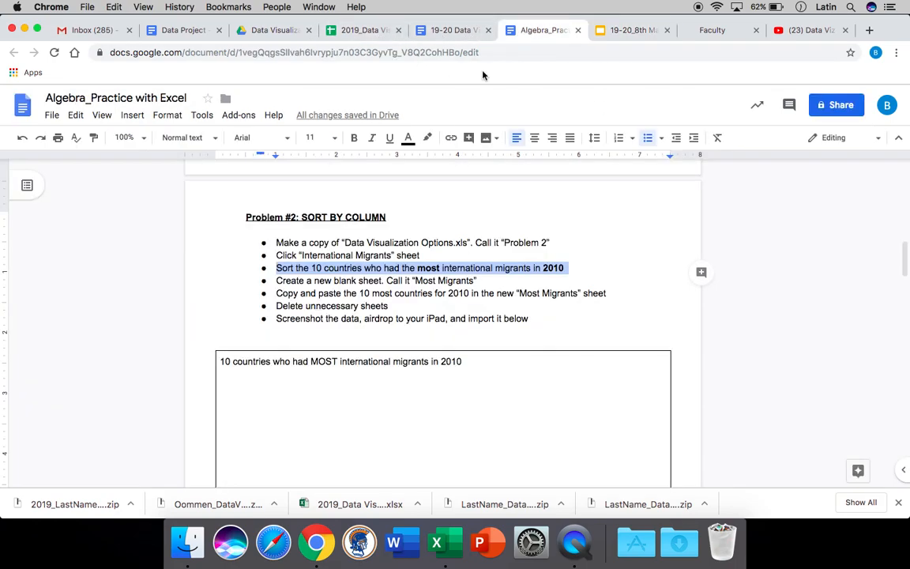
scroll(373, 345, down, 10)
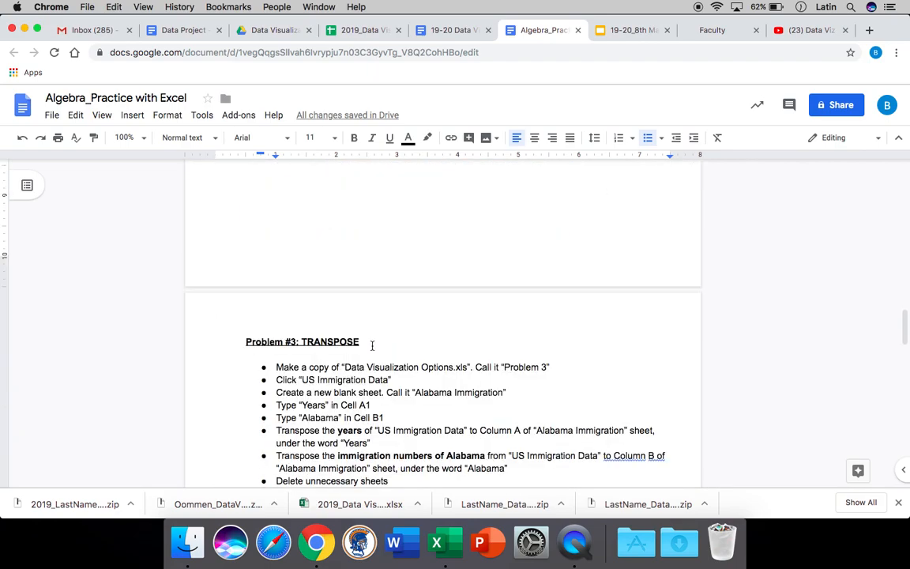
scroll(372, 346, down, 3)
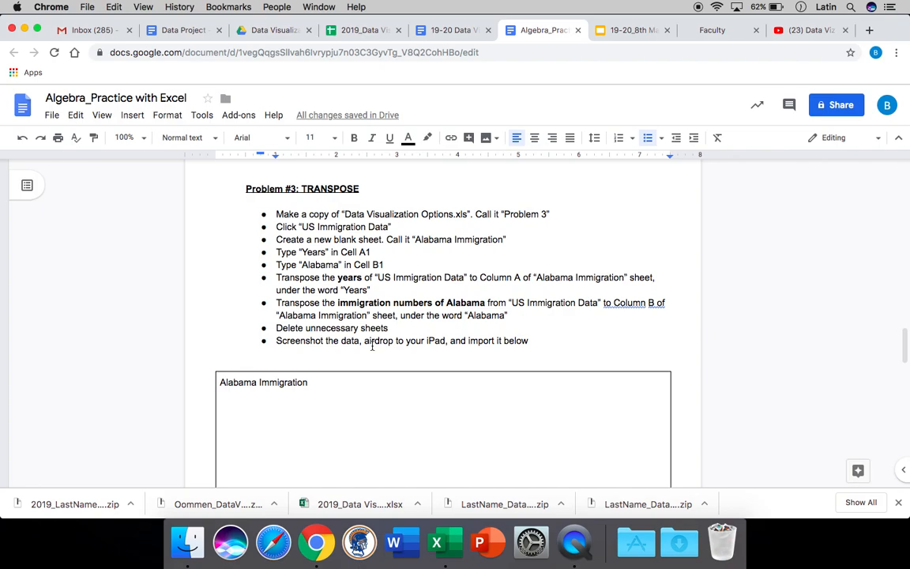
triple_click(364, 214)
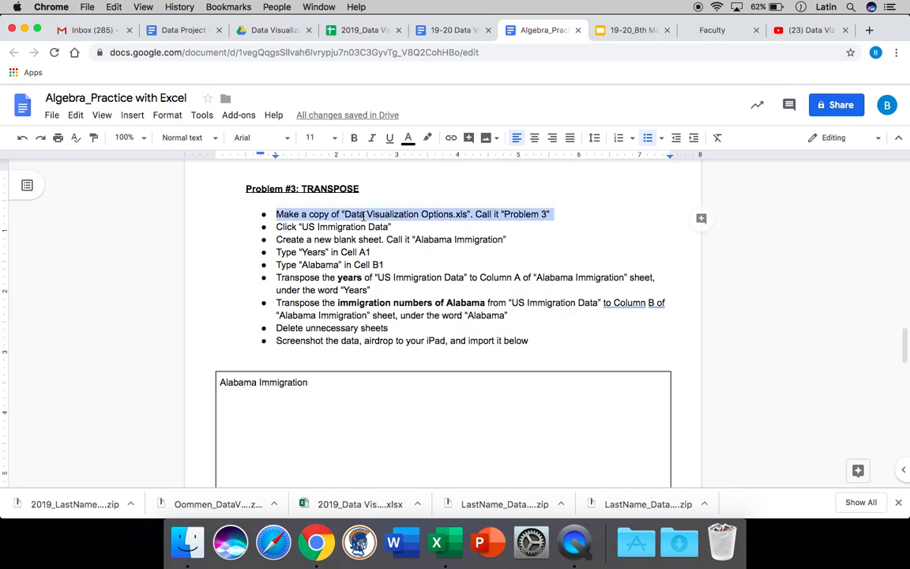
Switch to Finder and duplicate the file 2019_Data Visualization Options.xlsx.
key(super+Tab)
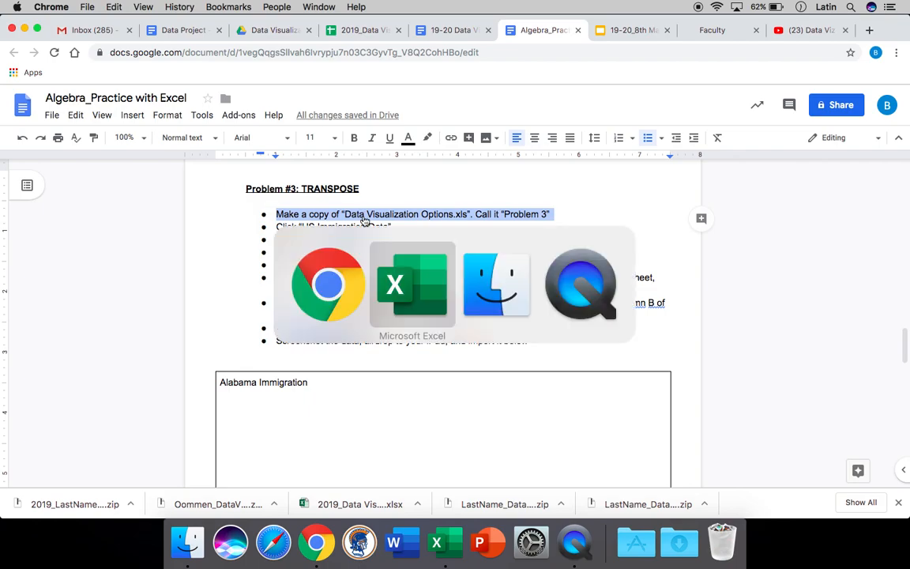
key(super+Tab)
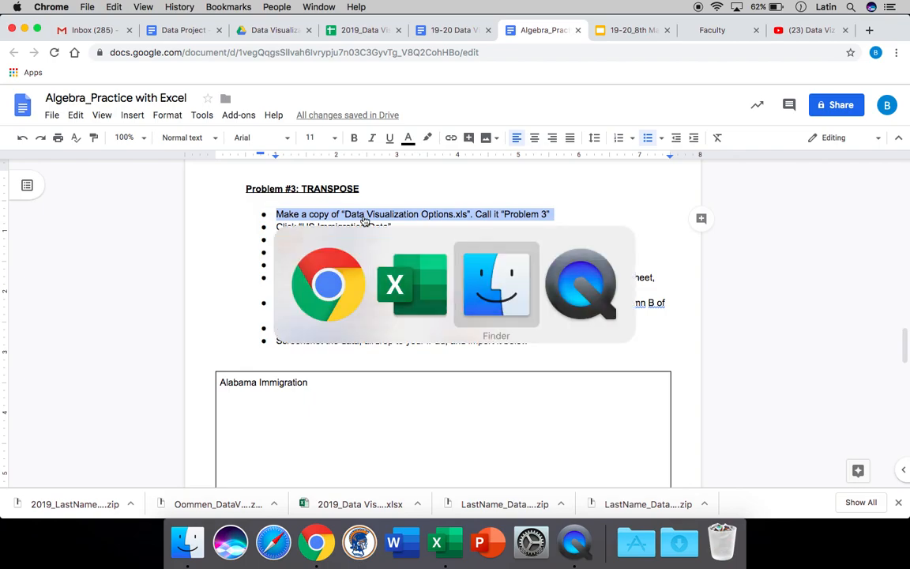
click(393, 199)
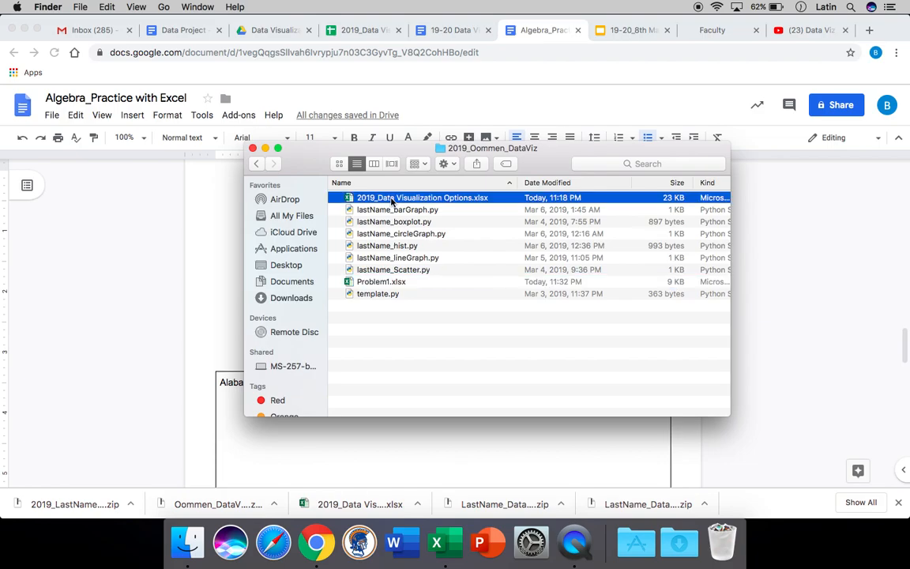
right_click(393, 200)
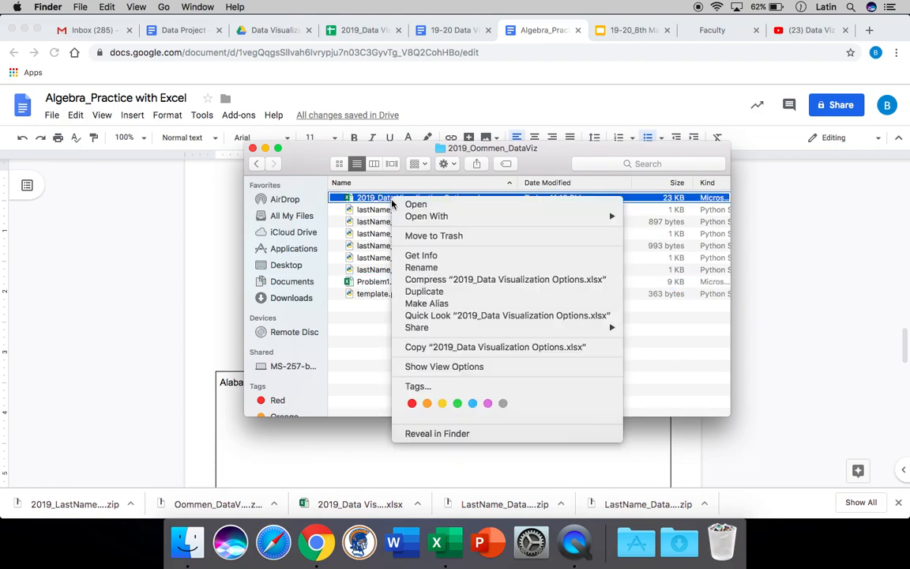
click(429, 292)
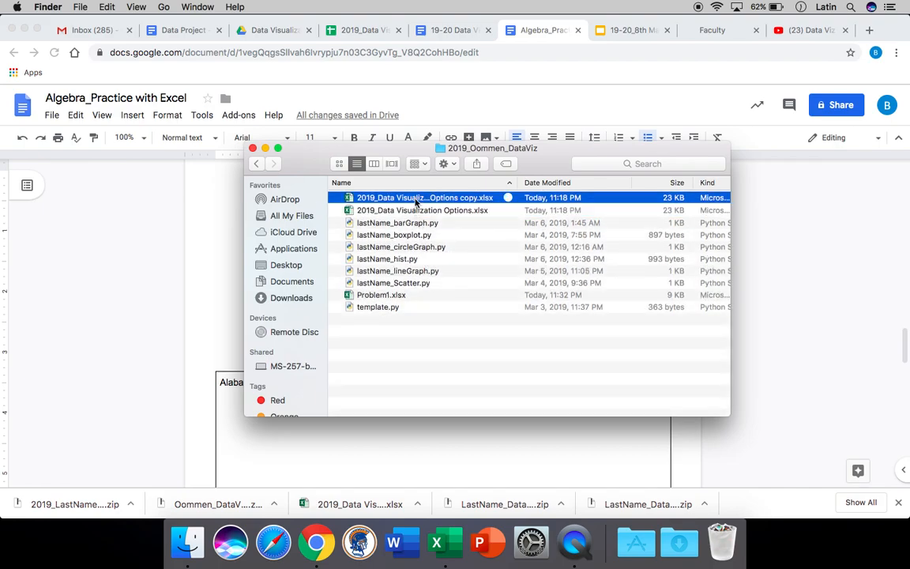
Rename the duplicated data file as Problem3.xlsx.
key(super+Tab)
key(super+Tab)
right_click(417, 202)
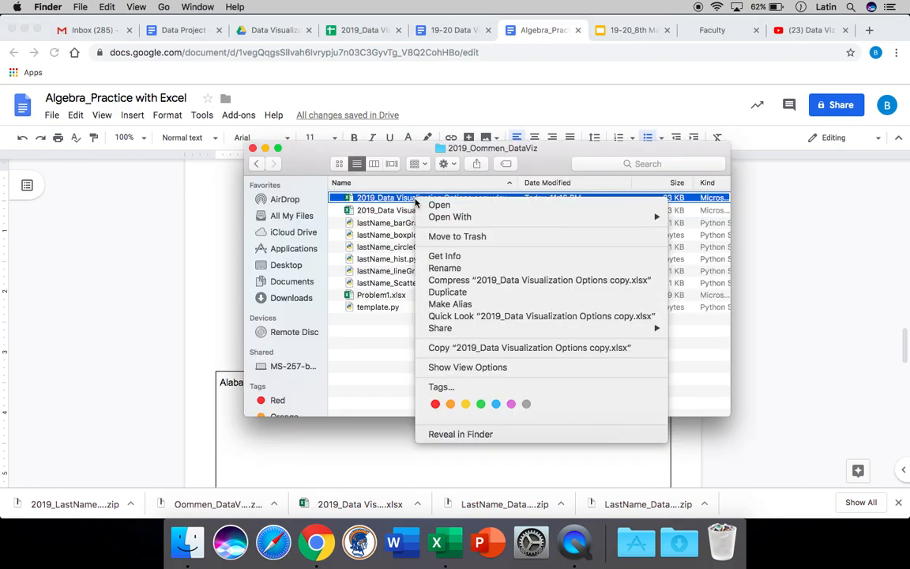
click(436, 269)
text(Problem3.xlsx)
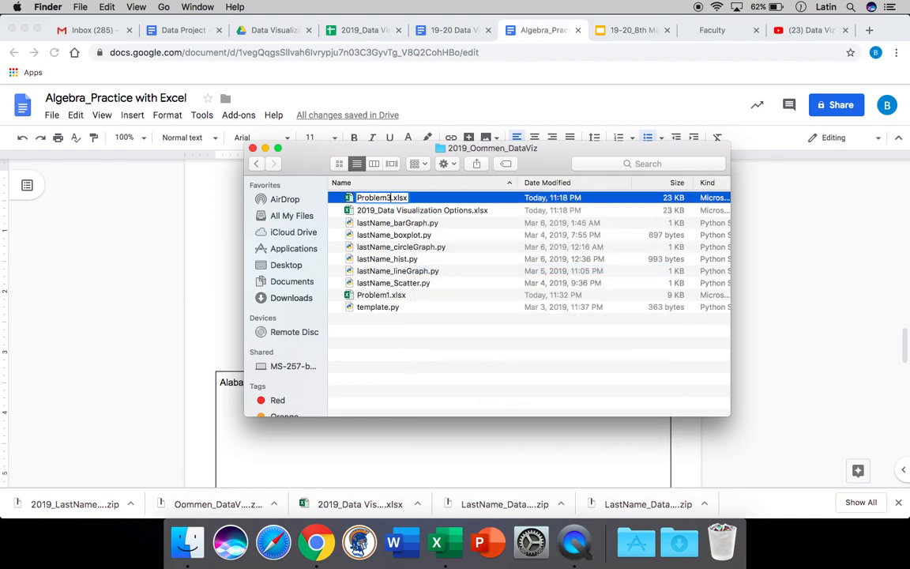
key(Return)
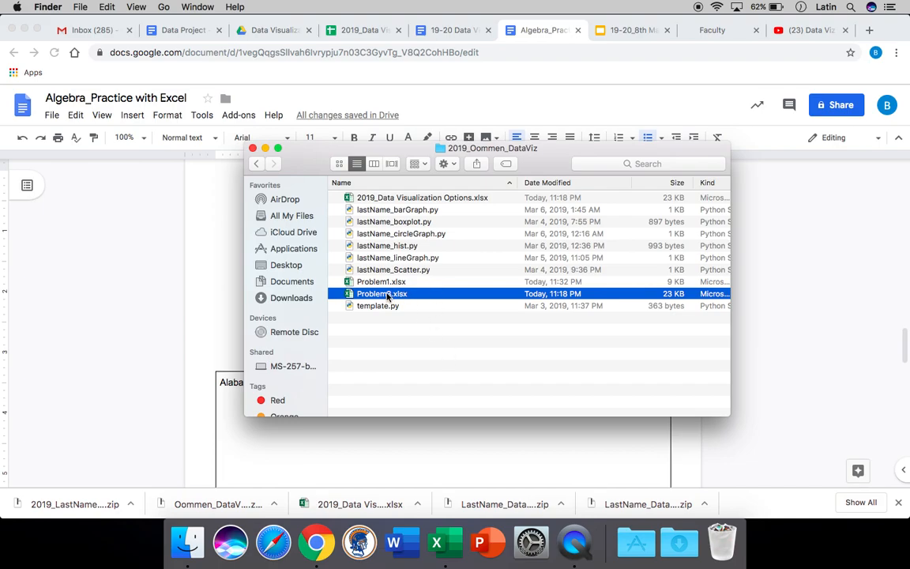
Highlight the "Click US Immigration Data" instruction in the Chrome document, then return to Finder and open Problem3.xlsx in Excel.
key(super+Tab)
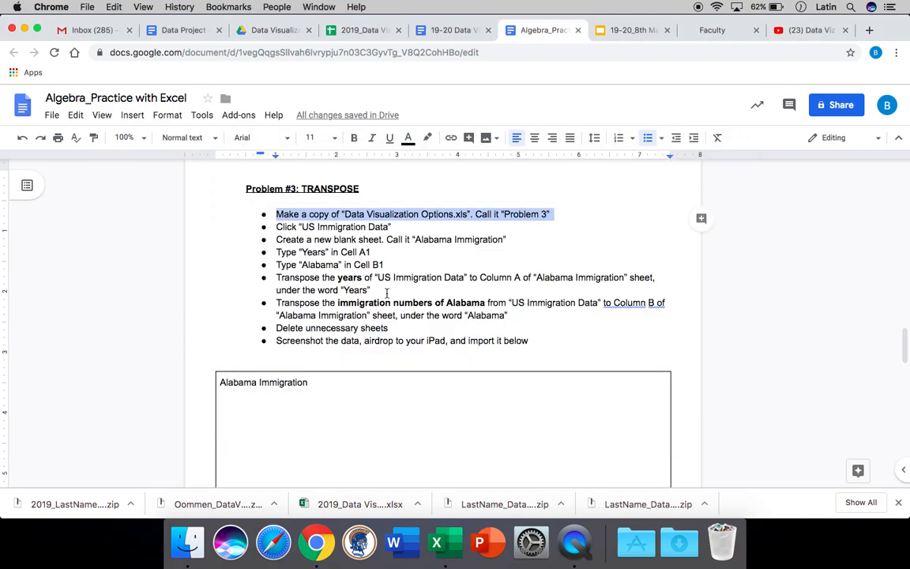
triple_click(328, 228)
key(super+Tab)
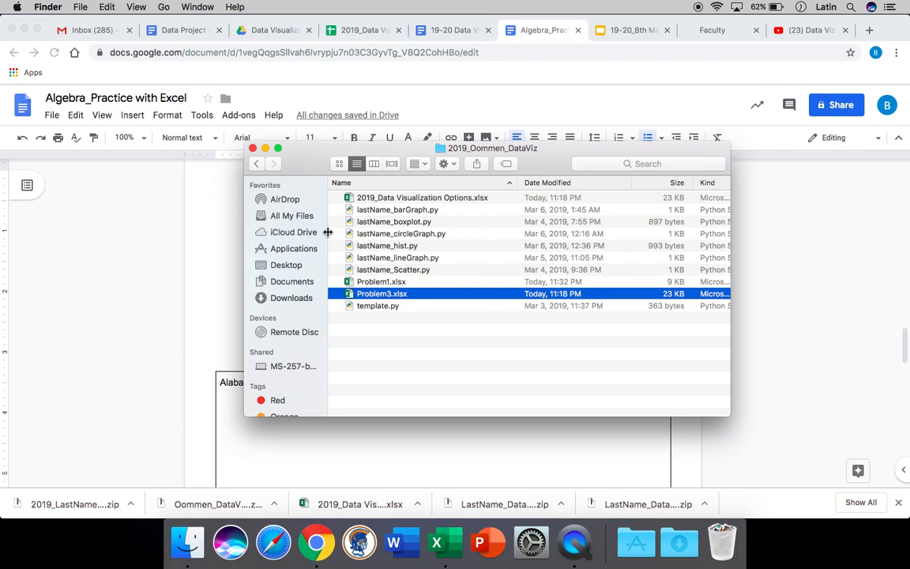
double_click(366, 294)
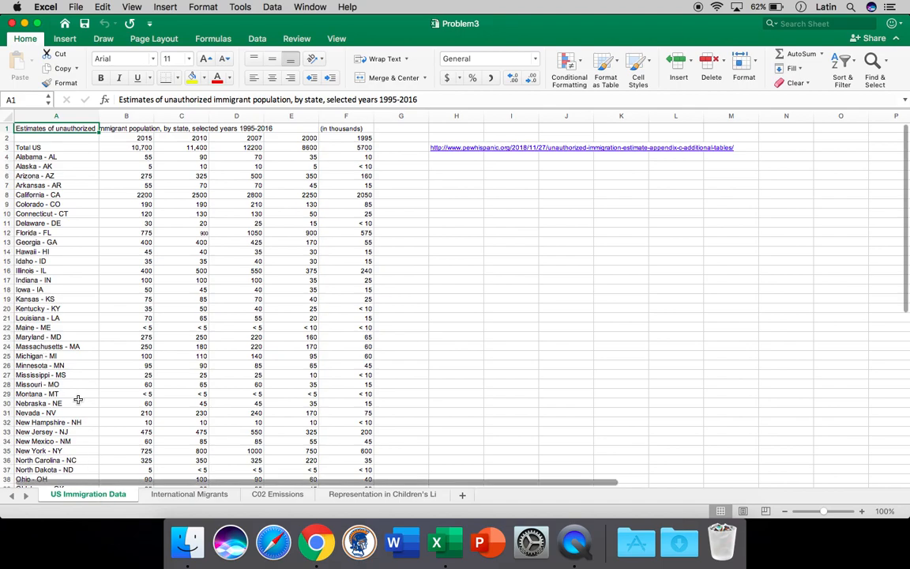
Switch to the Algebra_Practice document in Chrome and highlight the instruction to create a blank "Alabama Immigration" sheet.
key(super+Tab)
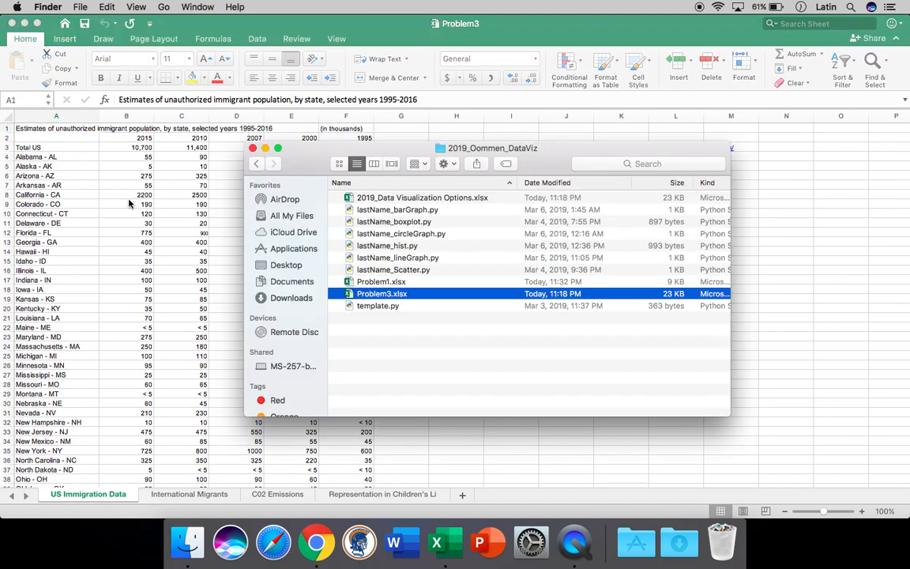
key(super+Tab)
key(super+Tab)
key(super+Tab)
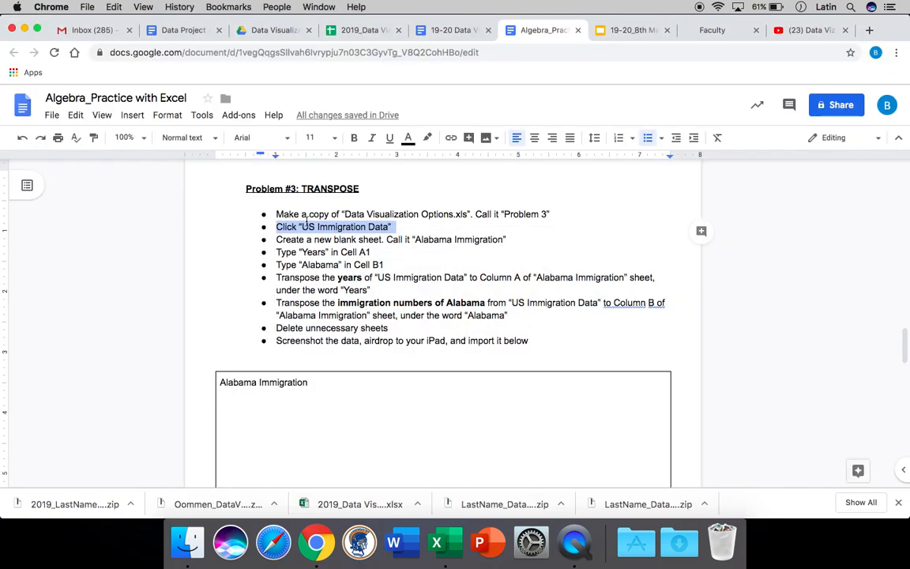
triple_click(309, 239)
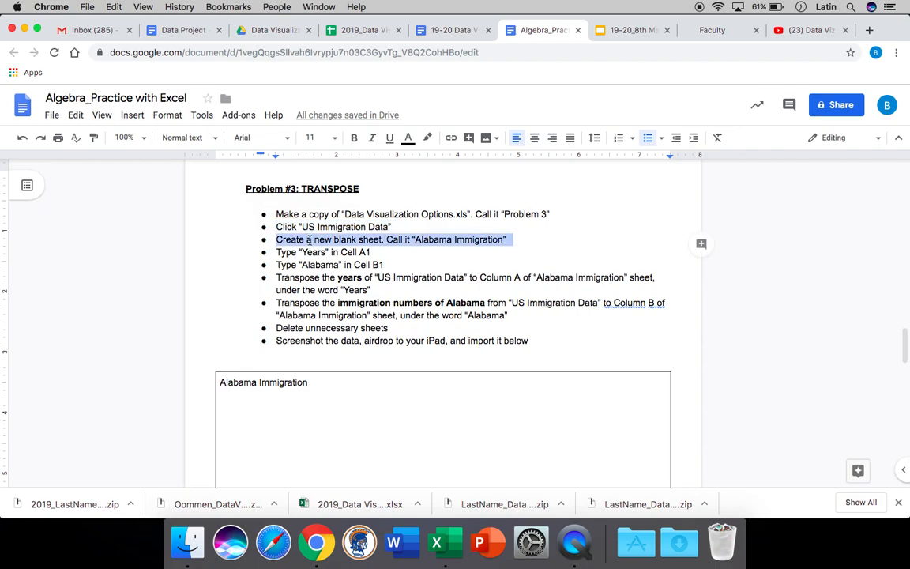
Return to Excel, add a new blank sheet to Problem3 and rename it Alabama Immigration.
key(super+Tab)
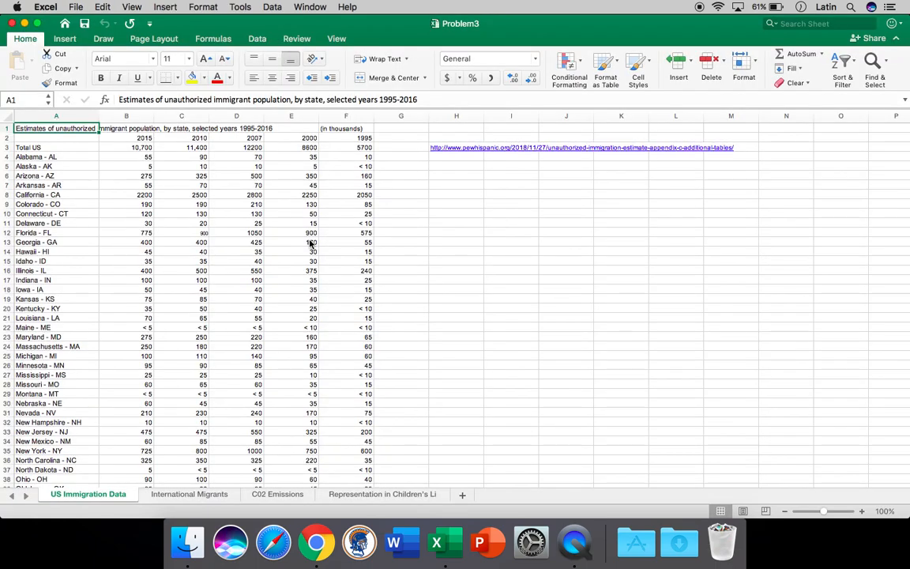
click(465, 495)
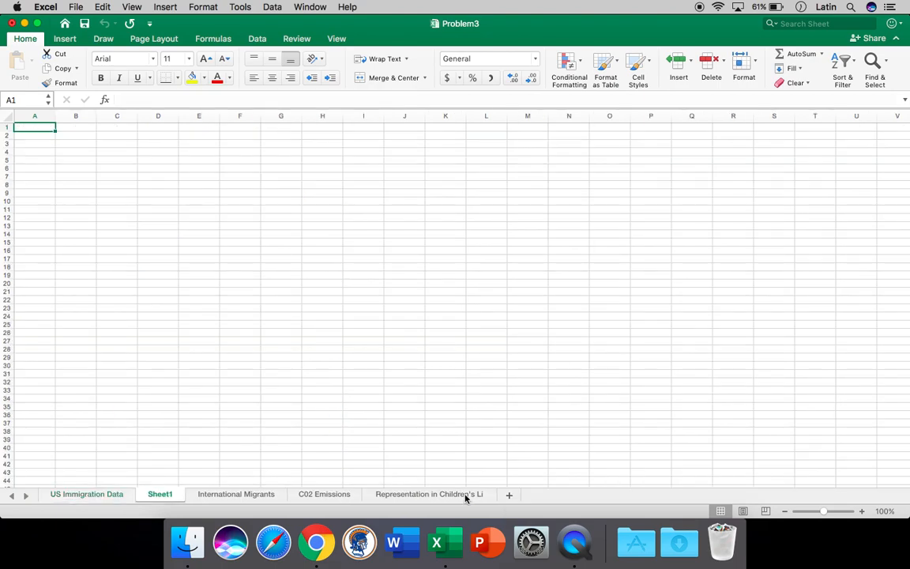
right_click(166, 496)
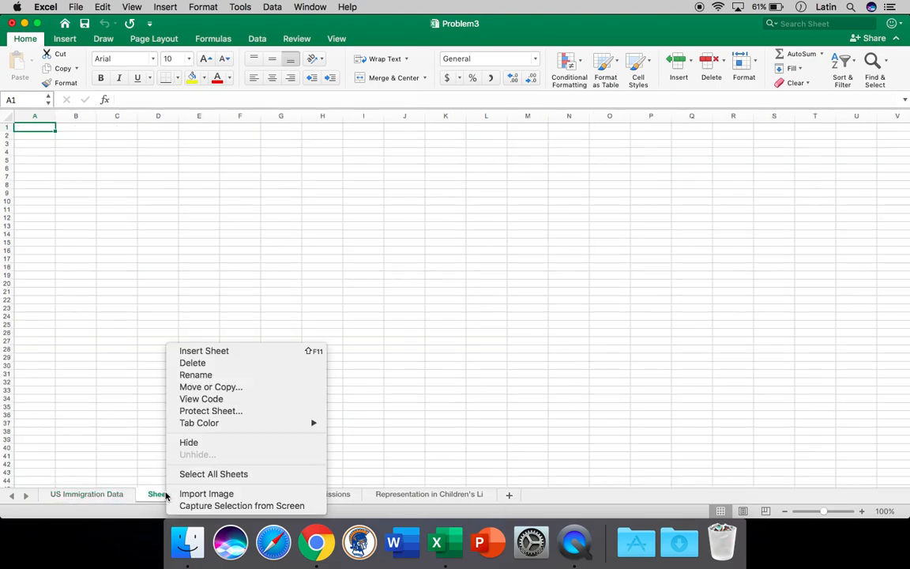
click(198, 376)
text(Alaba)
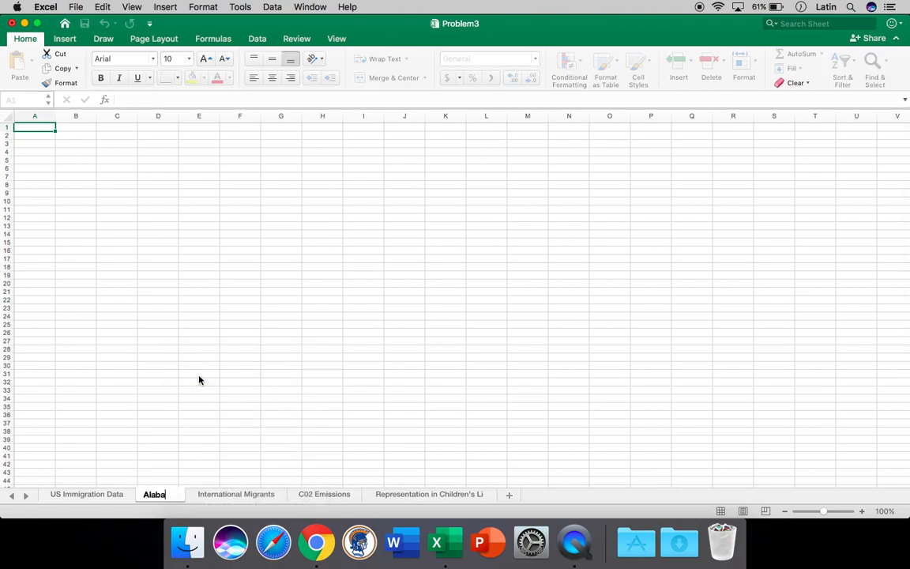
text(ma Immigration)
key(Return)
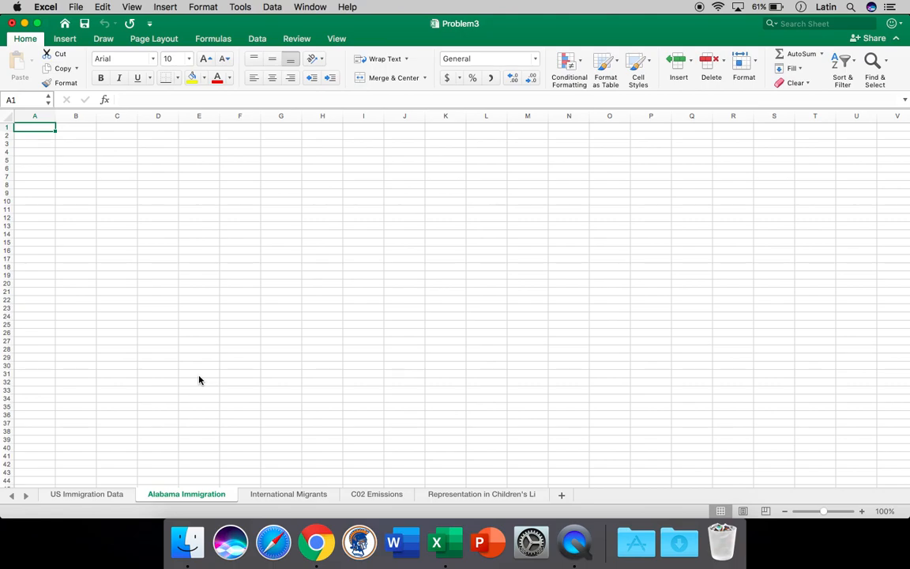
Highlight the "Years" instruction in the Chrome document, then enter Years in cell A1 of the Alabama Immigration sheet in Excel.
key(super+Tab)
click(293, 251)
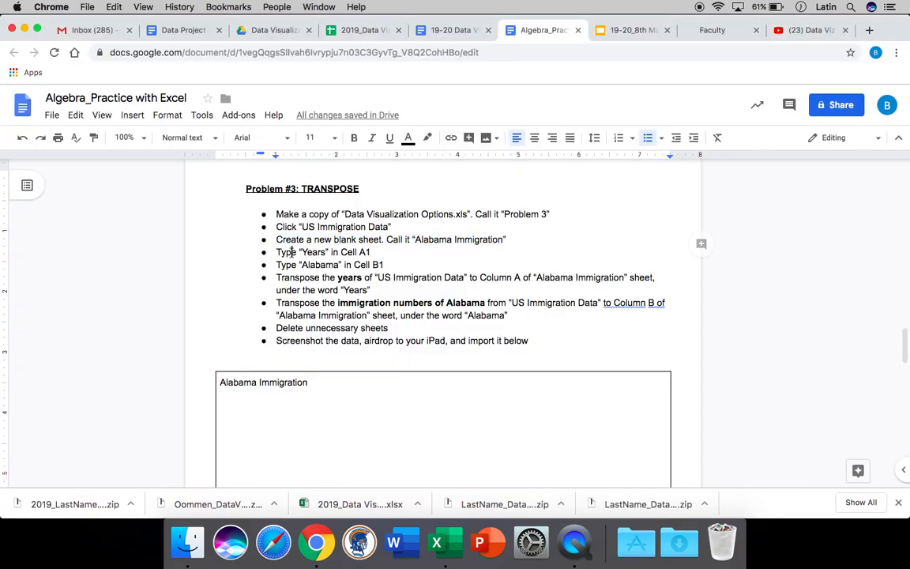
triple_click(292, 251)
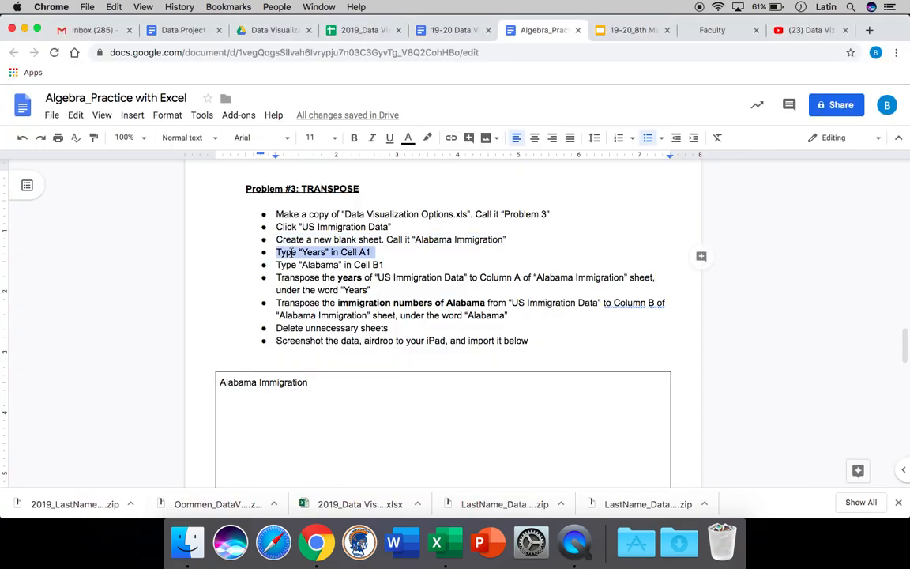
key(super+Tab)
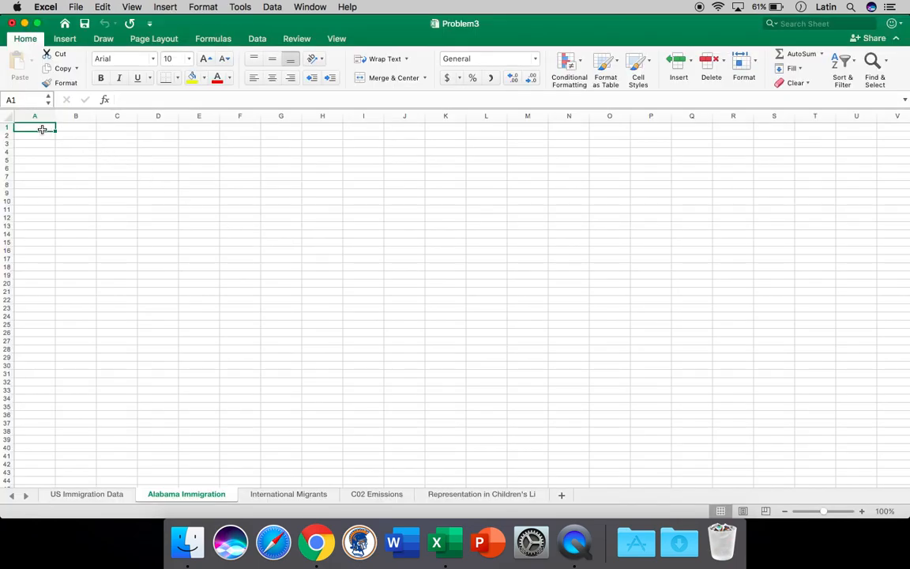
text(Years)
key(Tab)
Highlight the cell B1 instruction in the Chrome document, then enter Alabama in cell B1 of the Excel sheet.
key(super+Tab)
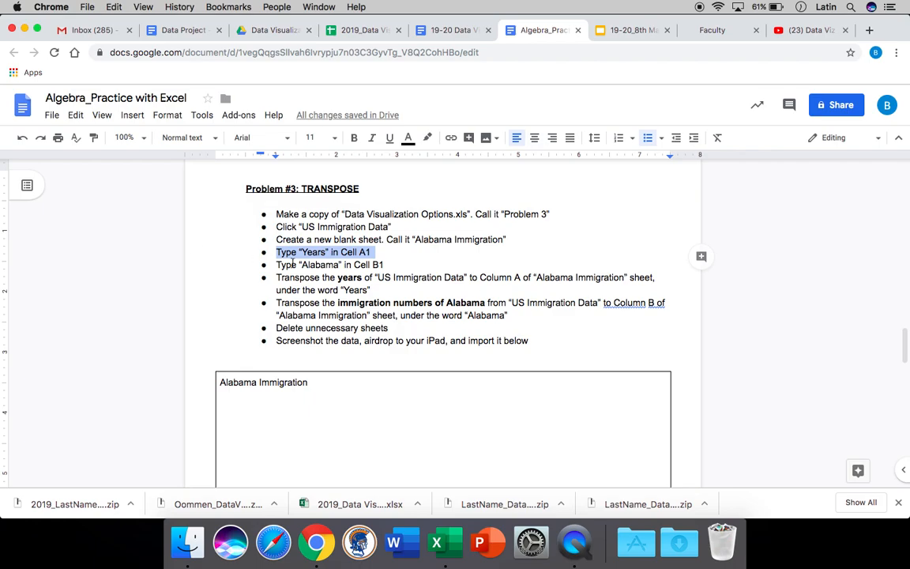
triple_click(292, 264)
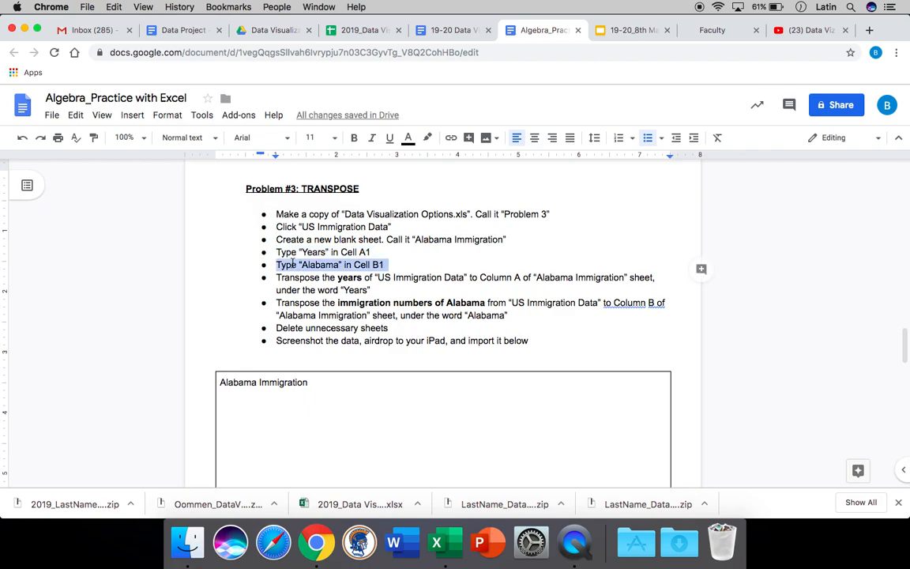
key(super+Tab)
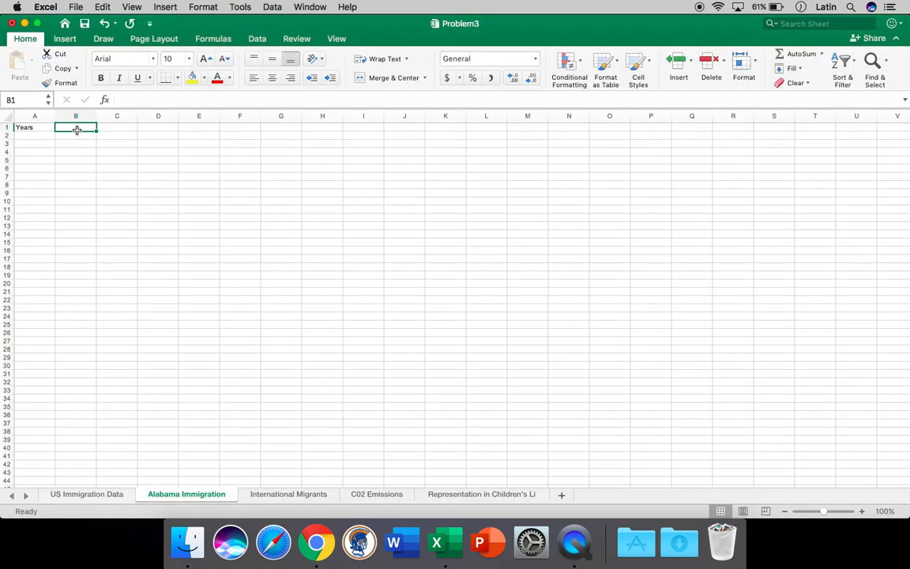
text(Alabam)
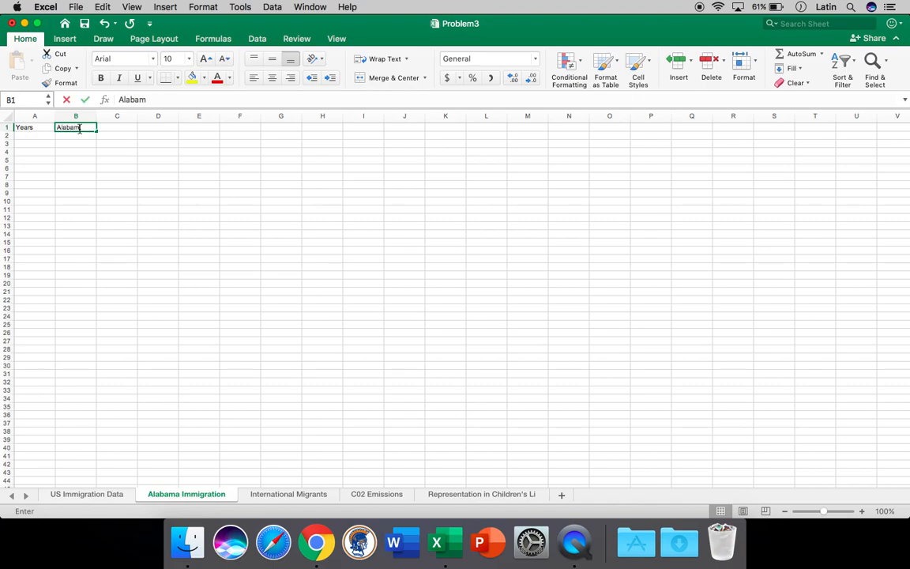
text(a)
key(Return)
Highlight and review the Chrome document's instruction on transposing the years to Column A, then return to Excel.
key(super+Tab)
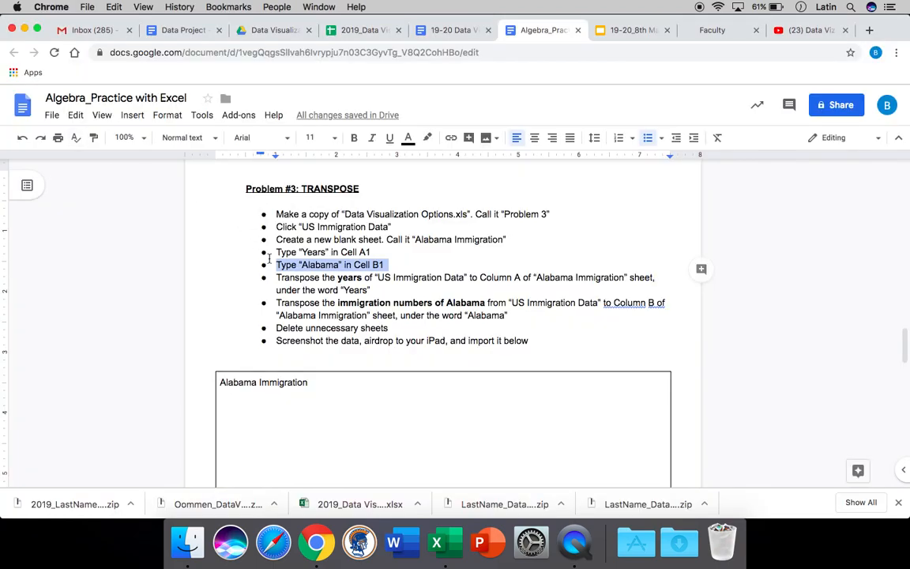
triple_click(302, 278)
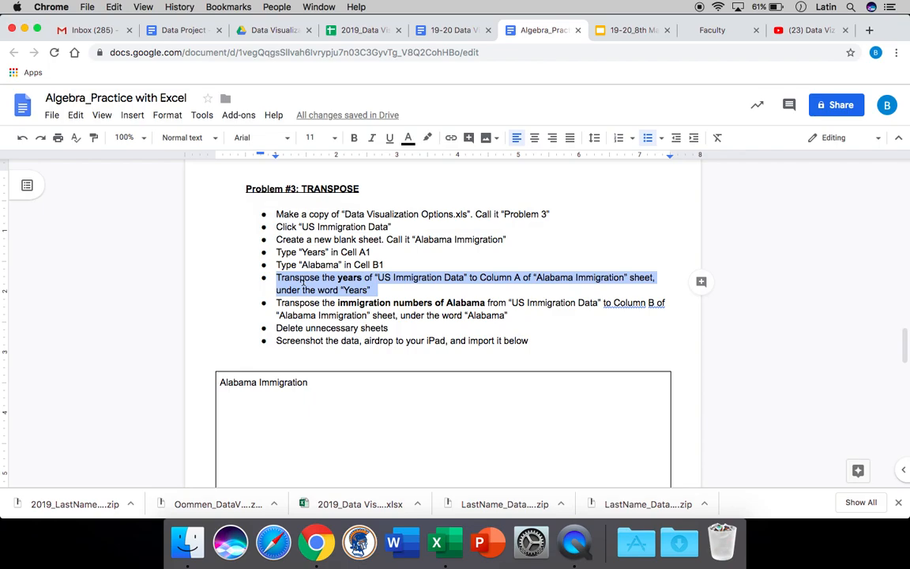
key(super+Tab)
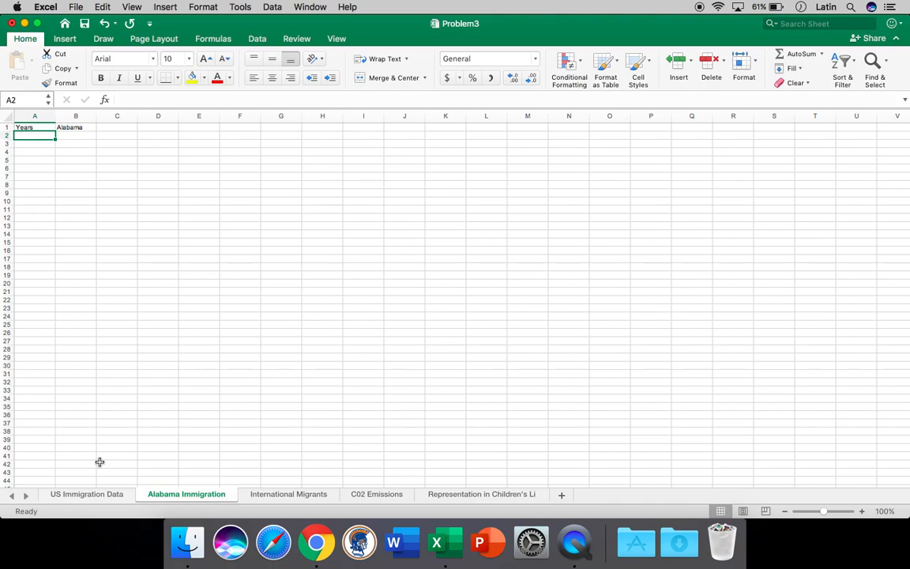
key(super+Tab)
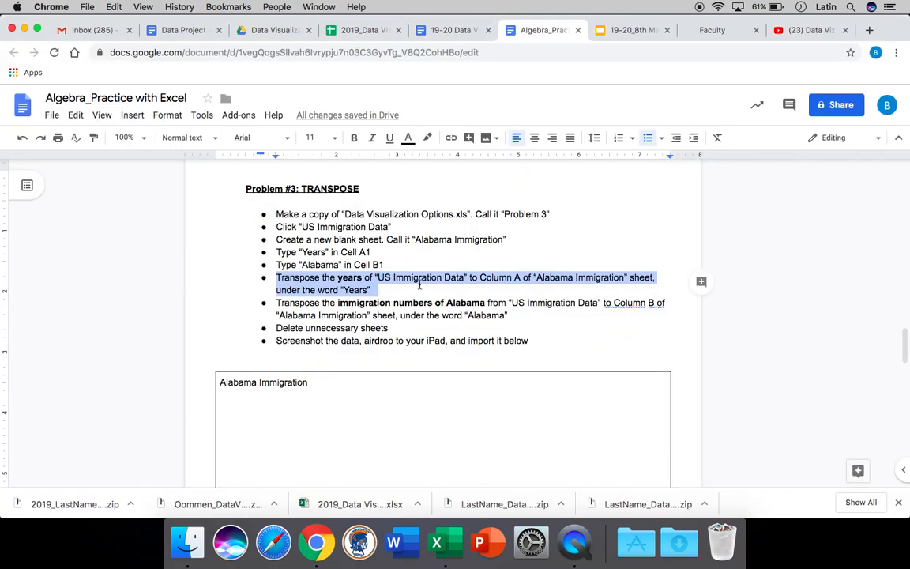
key(super+Tab)
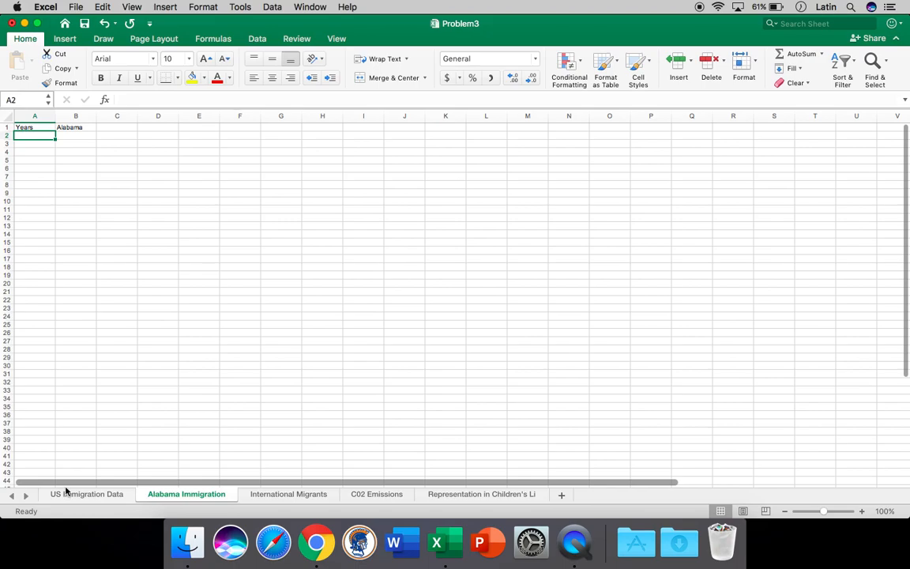
Copy the year headings 2015 through 1995 in B2:F2 of the US Immigration Data sheet.
click(67, 493)
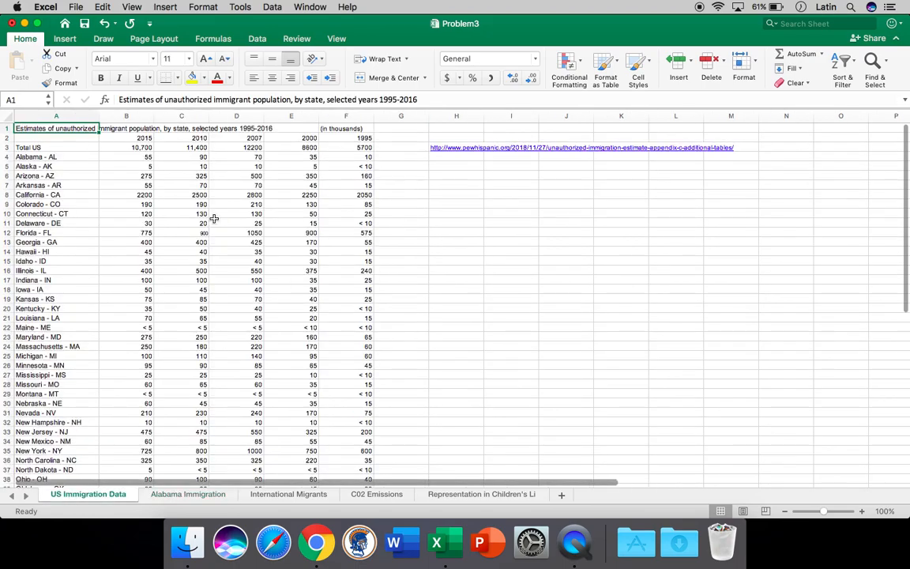
key(super+Tab)
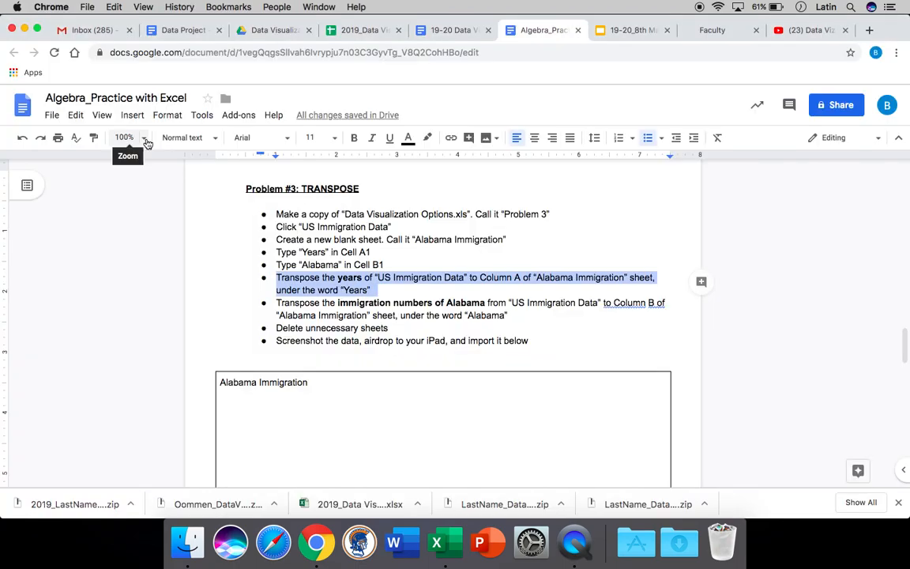
key(super+Tab)
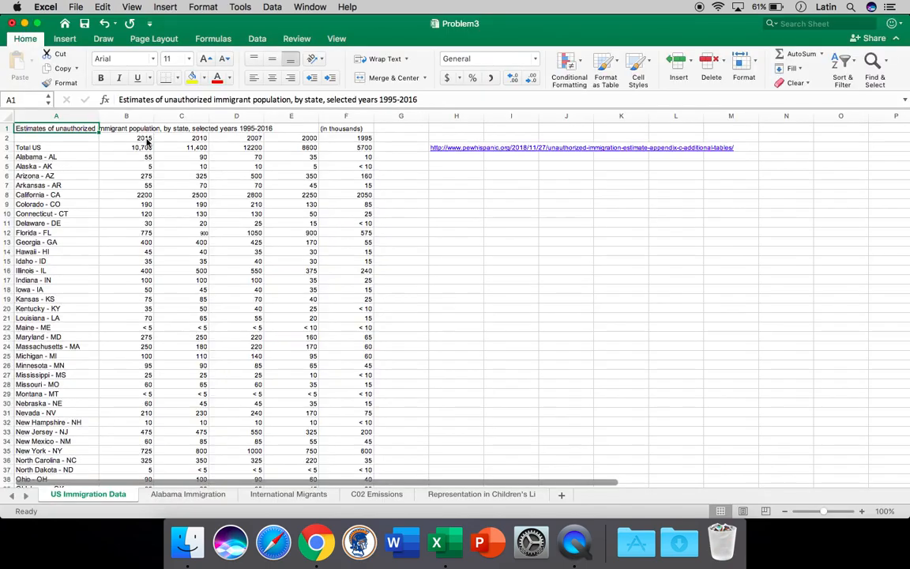
click(147, 138)
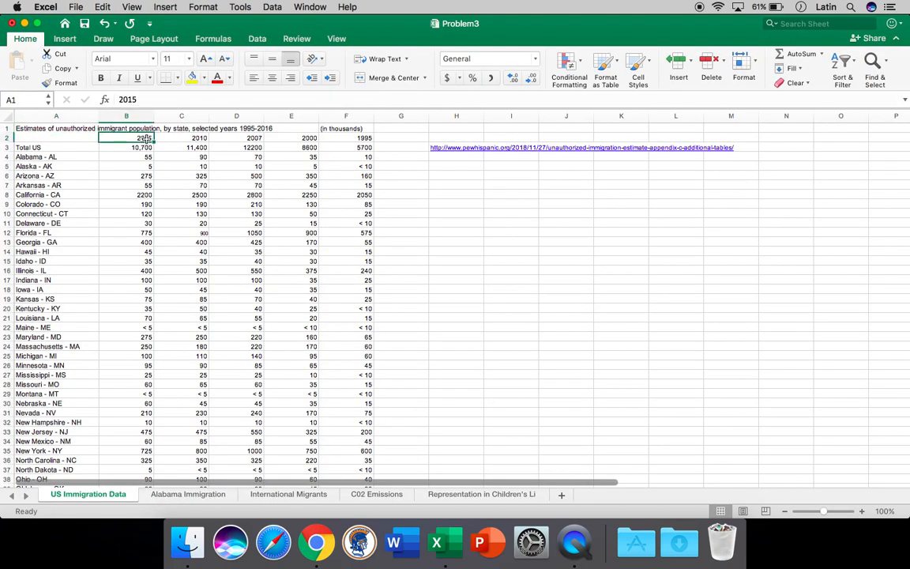
drag(147, 138, 334, 138)
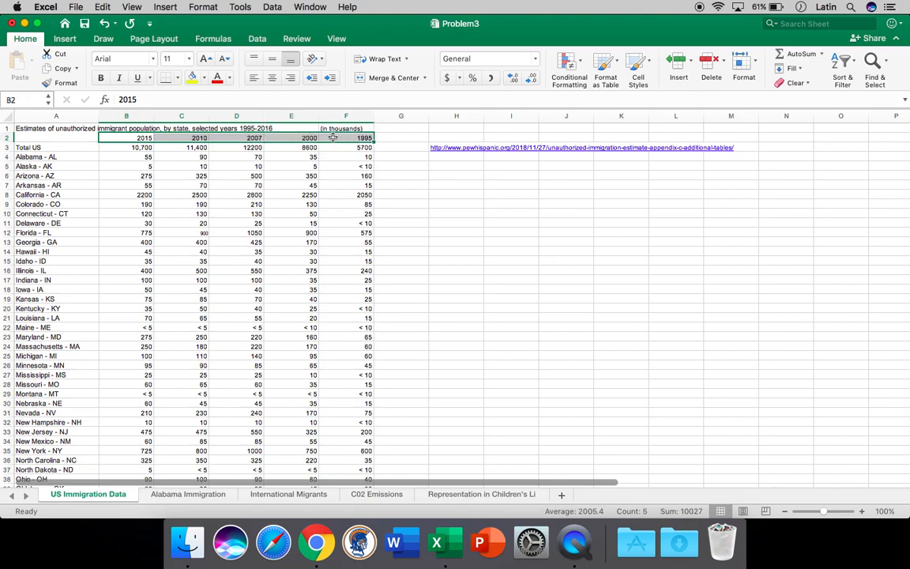
key(super+c)
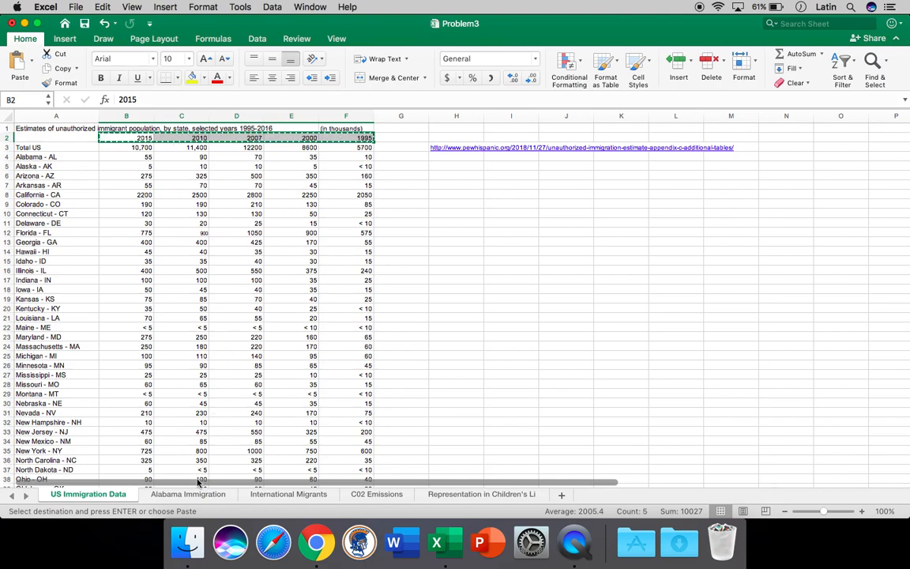
Paste the copied years transposed into column A of the Alabama Immigration sheet, starting at cell A2.
click(188, 494)
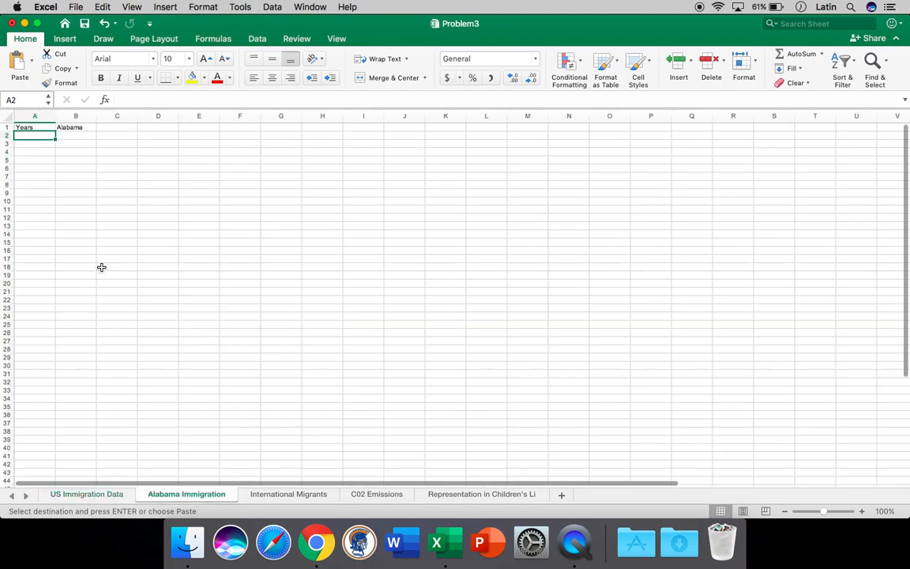
key(super+Tab)
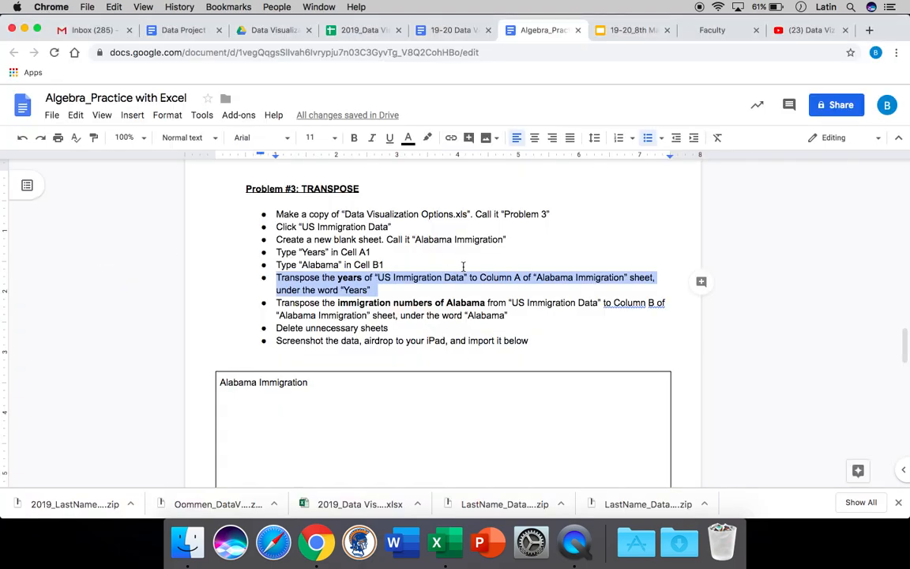
key(super+Tab)
key(super+Tab)
key(super+Tab)
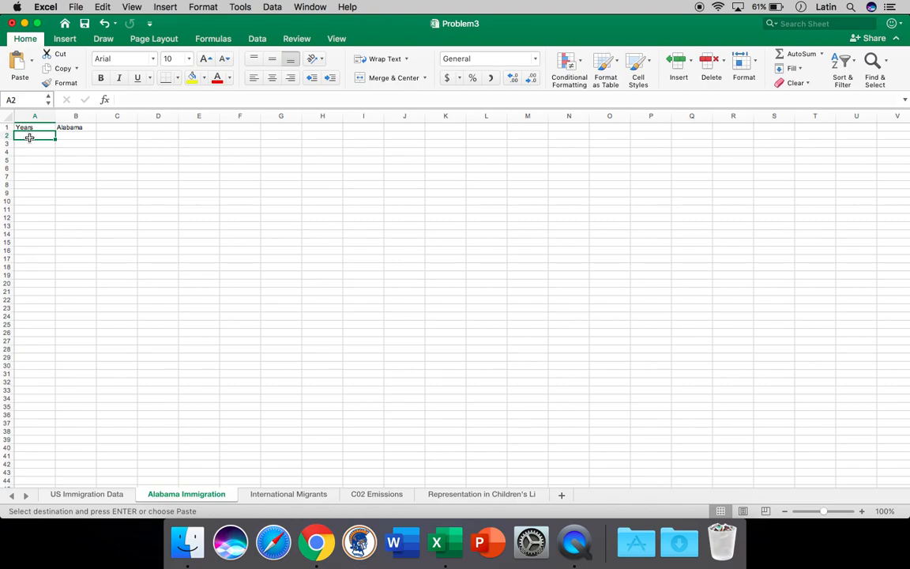
right_click(34, 139)
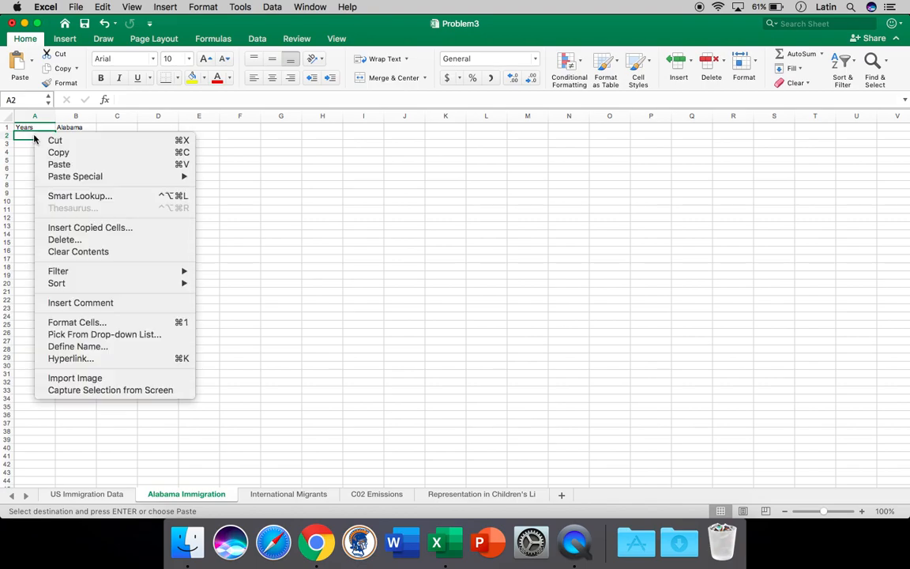
mouse_move(90, 178)
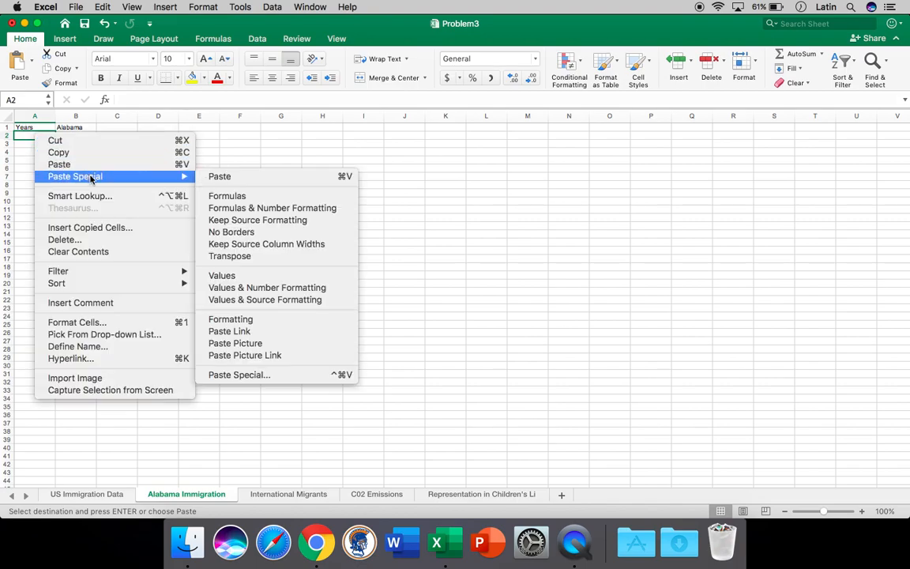
click(227, 256)
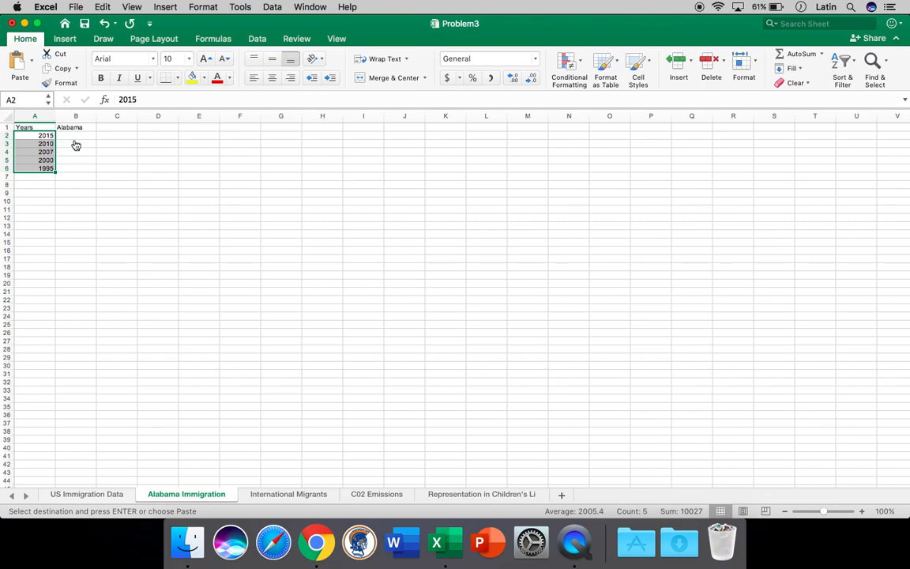
Highlight the Chrome document's instruction on transposing Alabama's immigration numbers to Column B, then return to Excel.
key(super+Tab)
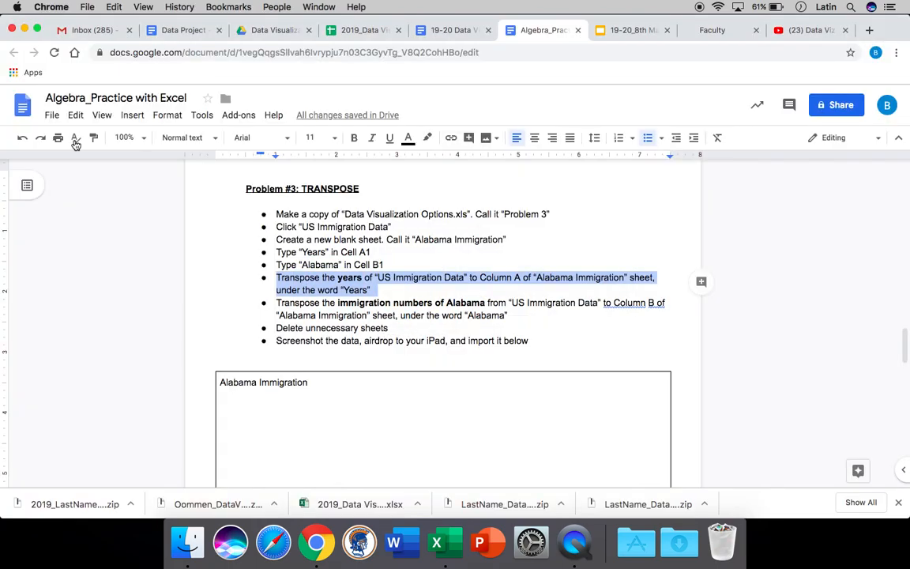
click(281, 307)
triple_click(281, 307)
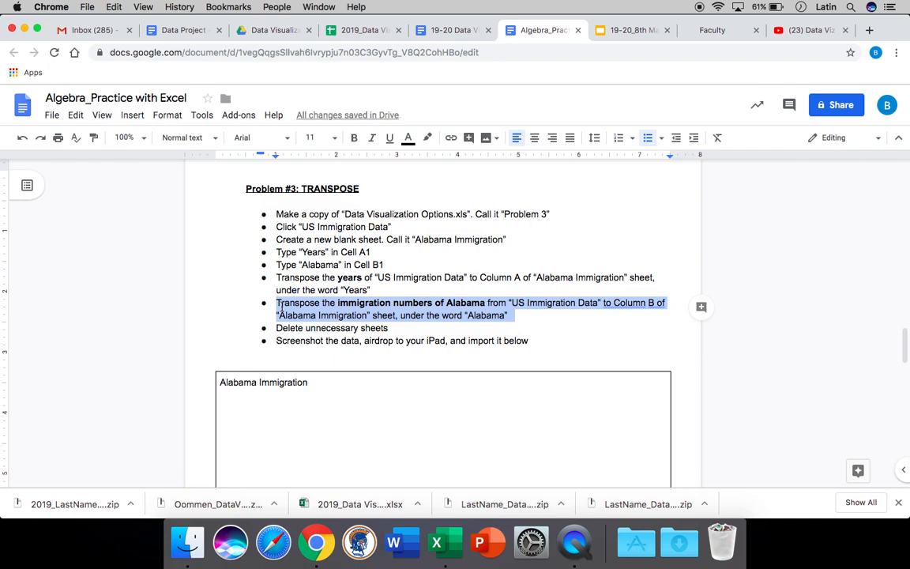
key(super+Tab)
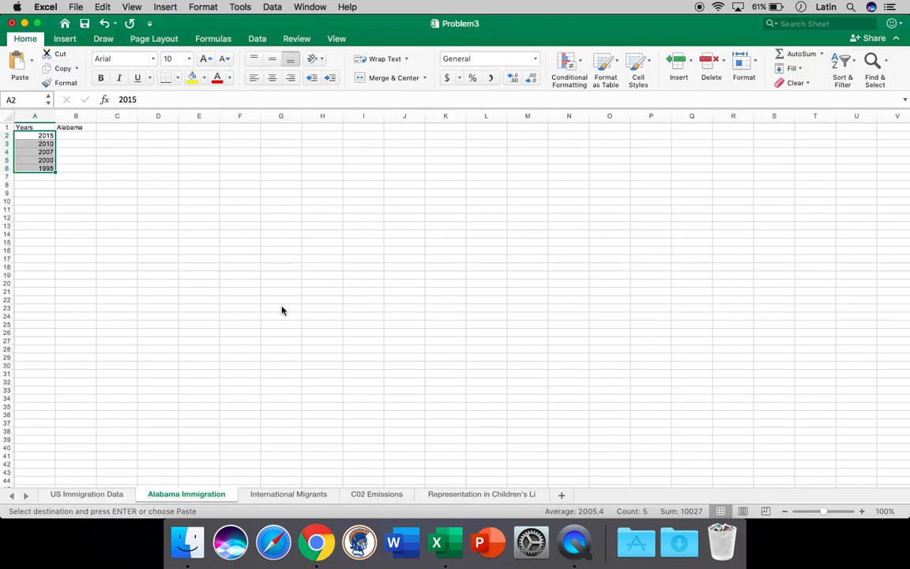
Copy Alabama's immigration numbers in B4:F4 of the US Immigration Data sheet.
click(88, 494)
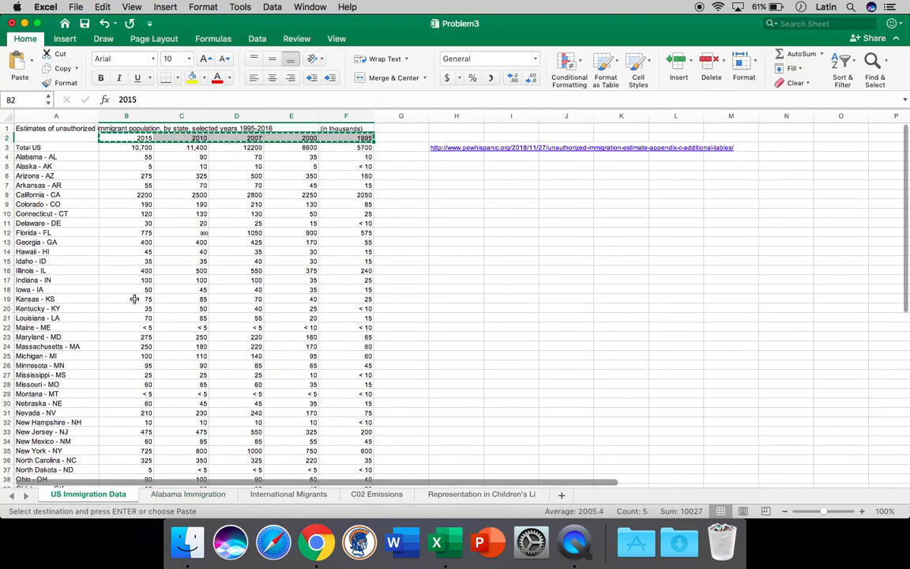
click(138, 155)
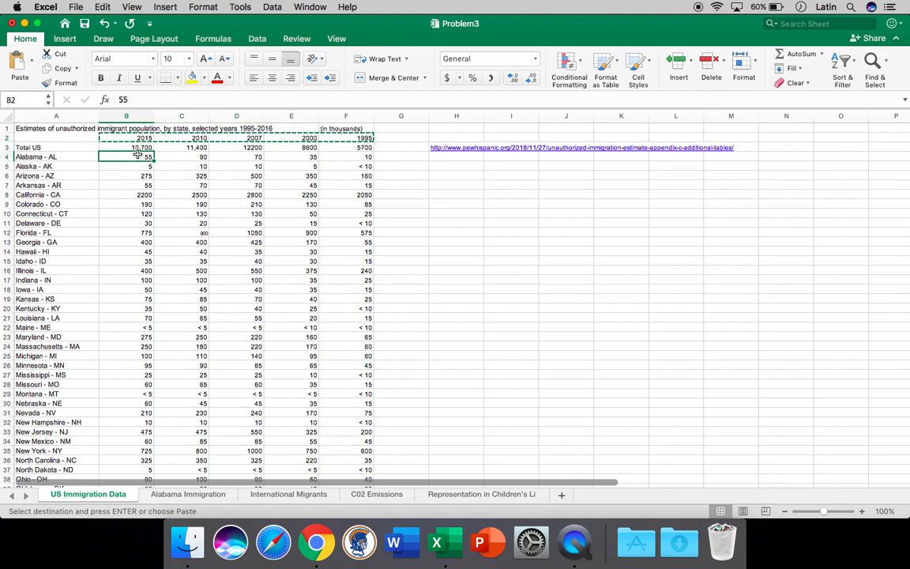
drag(138, 155, 337, 161)
key(super+c)
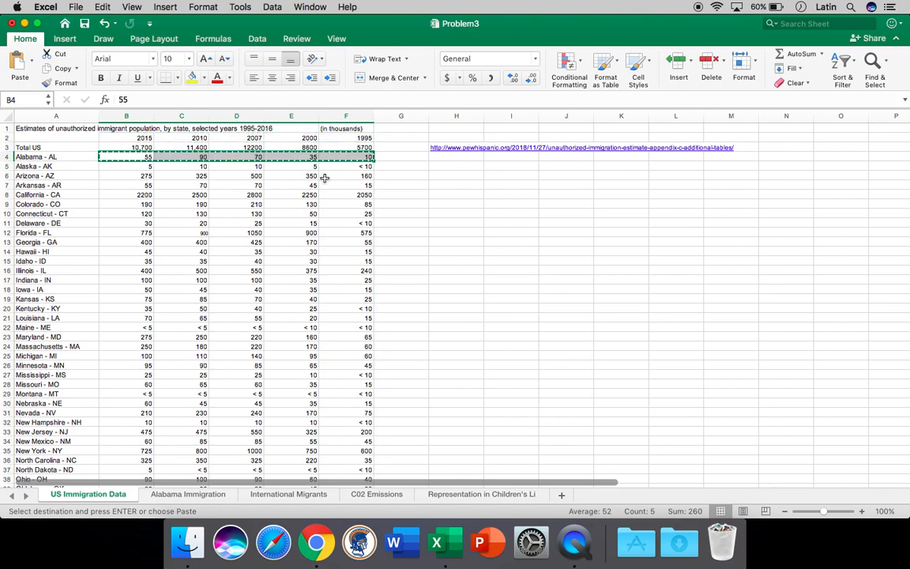
Paste the copied Alabama numbers transposed into column B of the Alabama Immigration sheet, starting at cell B2.
click(196, 494)
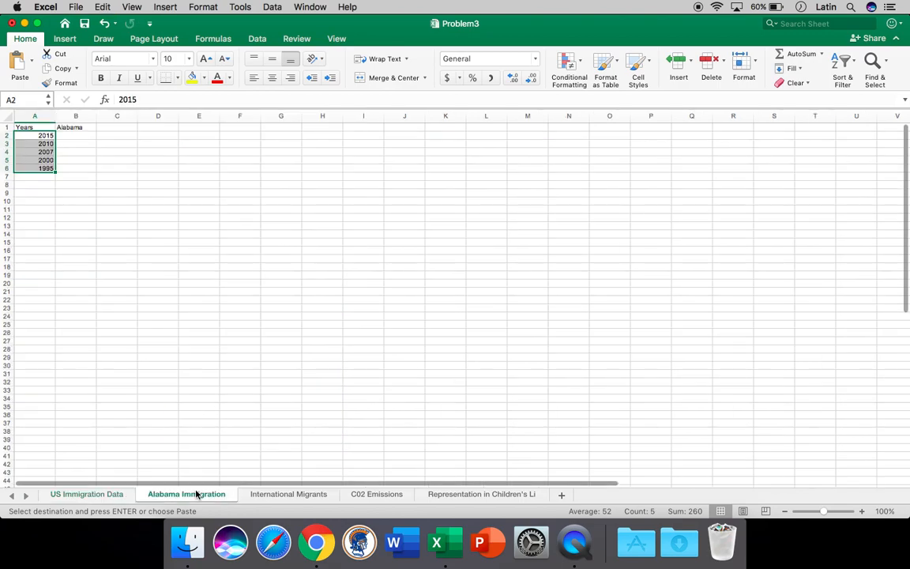
click(82, 136)
right_click(82, 138)
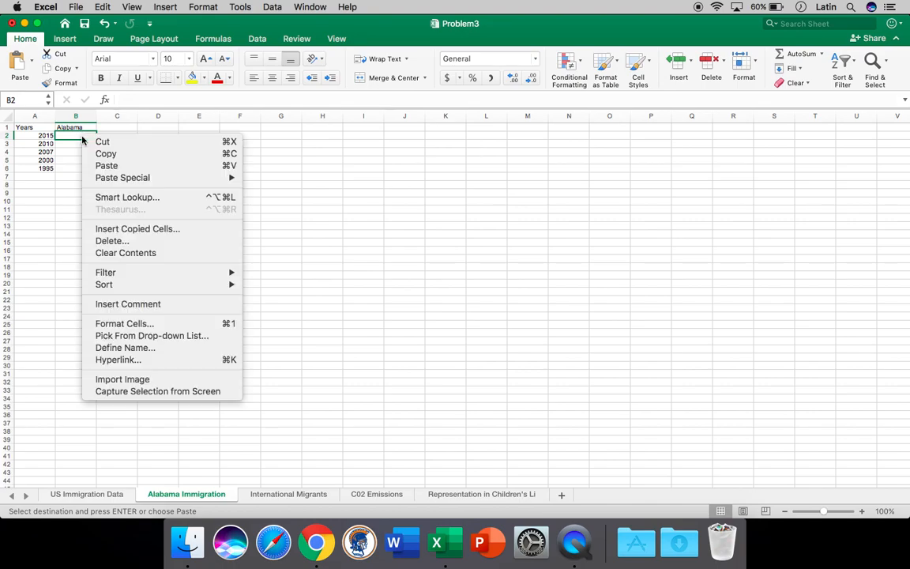
mouse_move(109, 179)
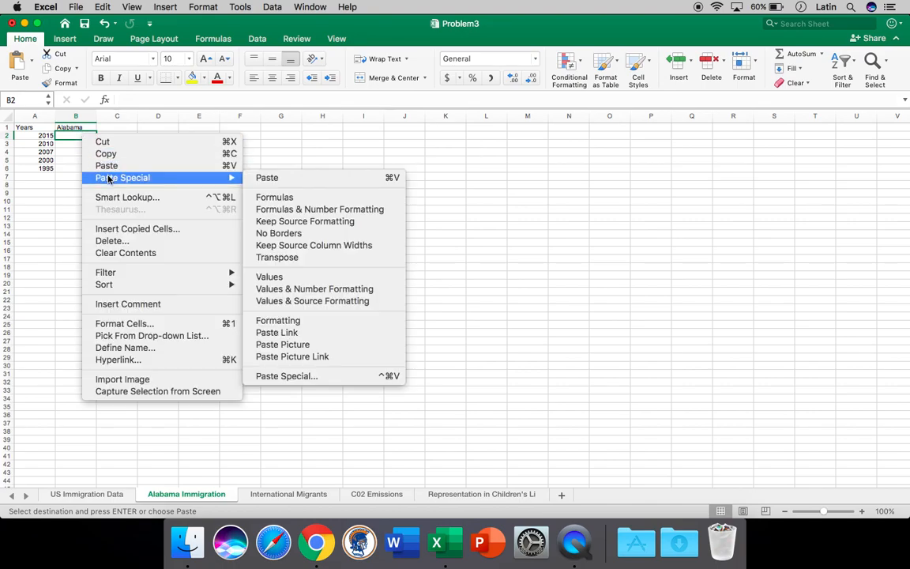
click(277, 258)
click(161, 242)
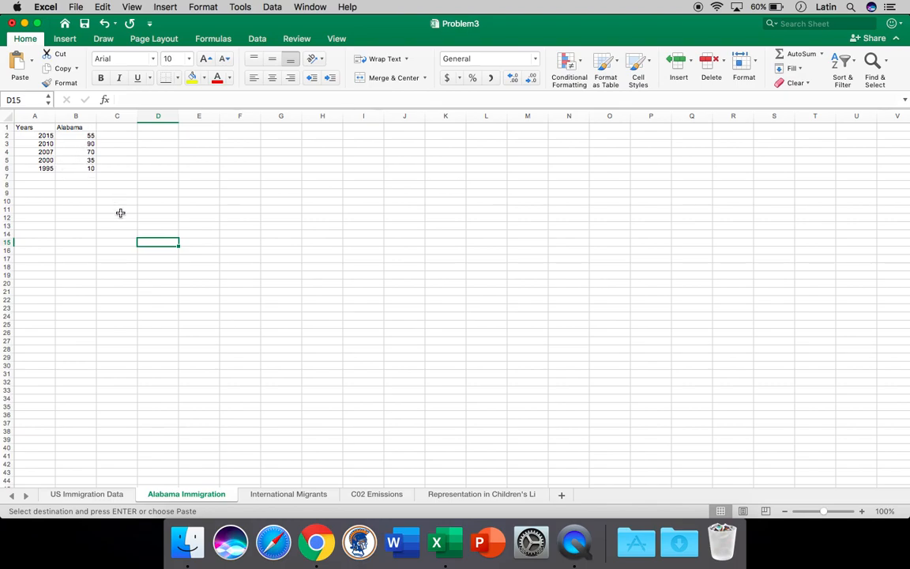
Switch to the Chrome document, highlight "Delete" in the instruction on deleting unnecessary sheets, and return to Excel.
key(super+Tab)
click(291, 321)
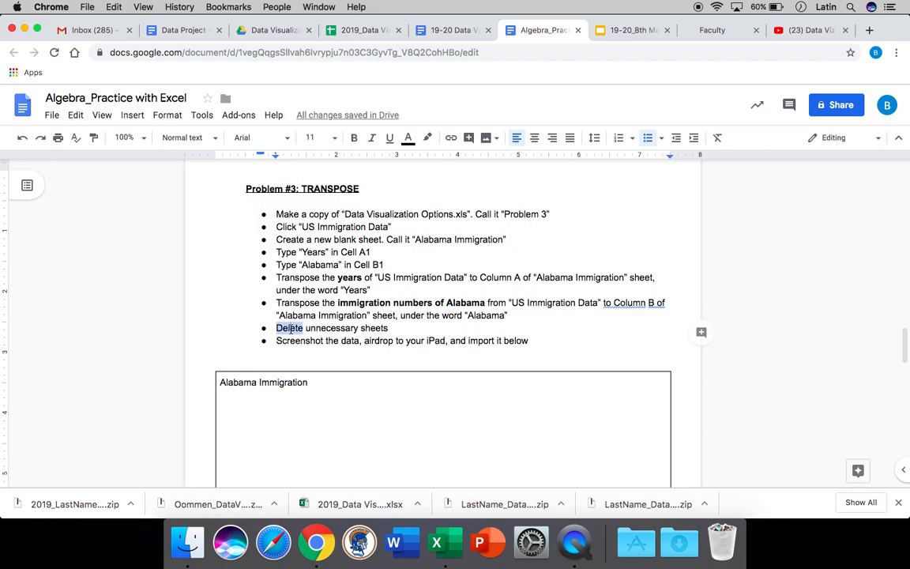
key(super+Tab)
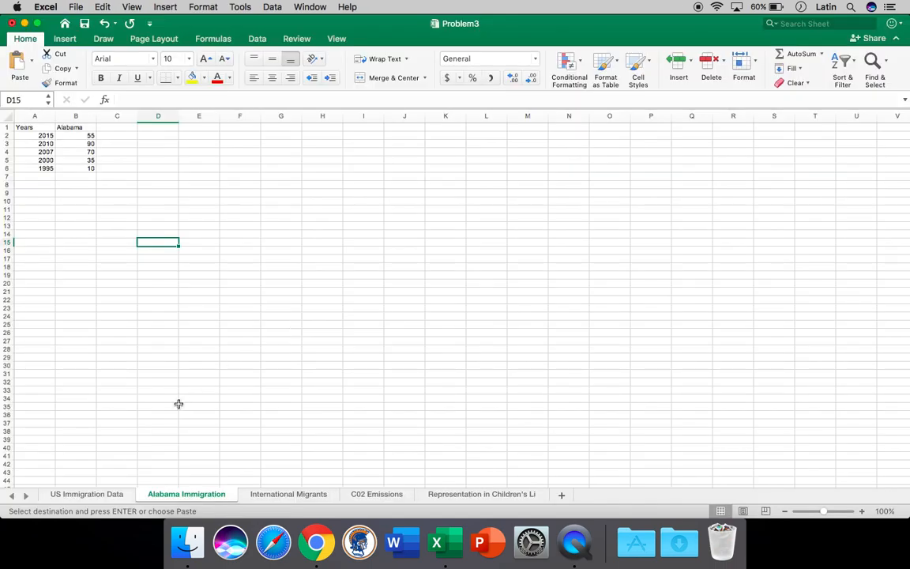
Delete the US Immigration Data sheet from the Problem3 workbook and confirm the permanent deletion.
click(95, 495)
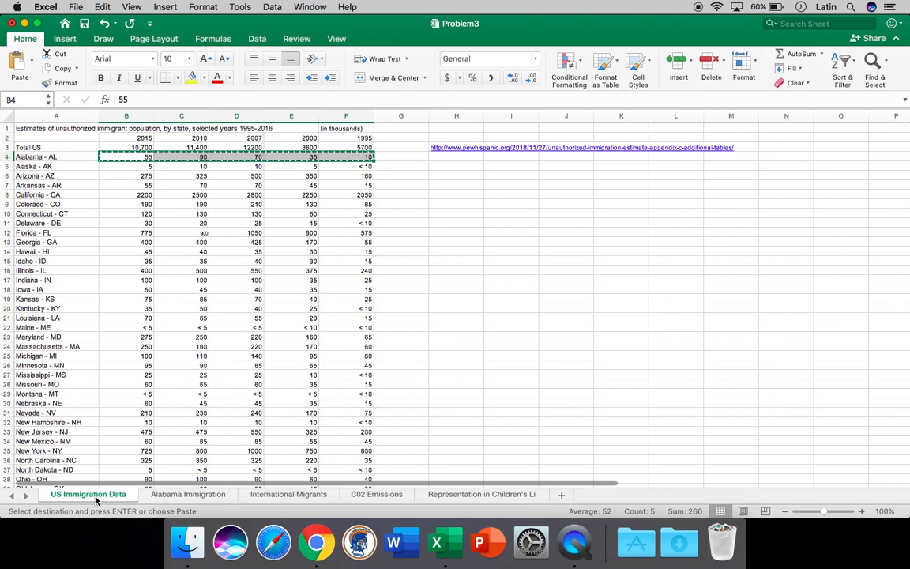
right_click(96, 499)
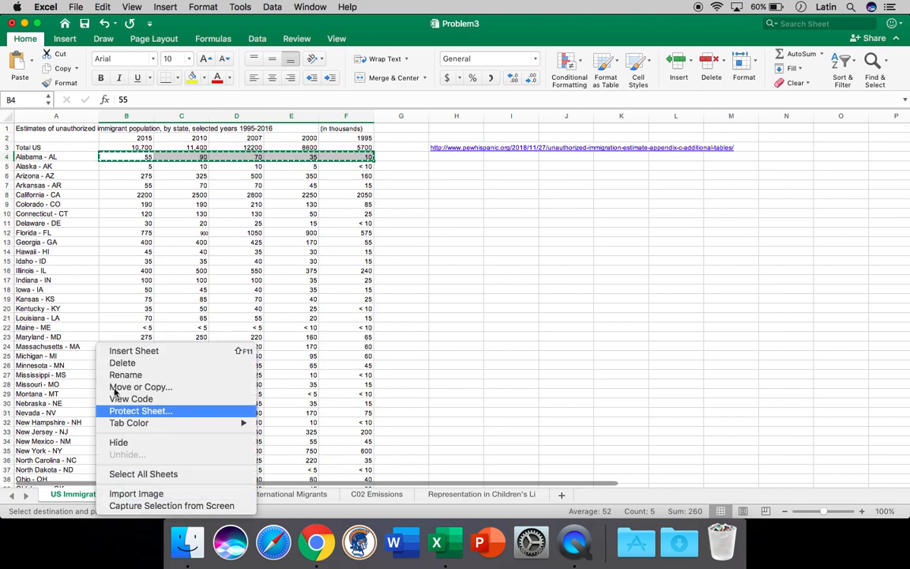
click(122, 363)
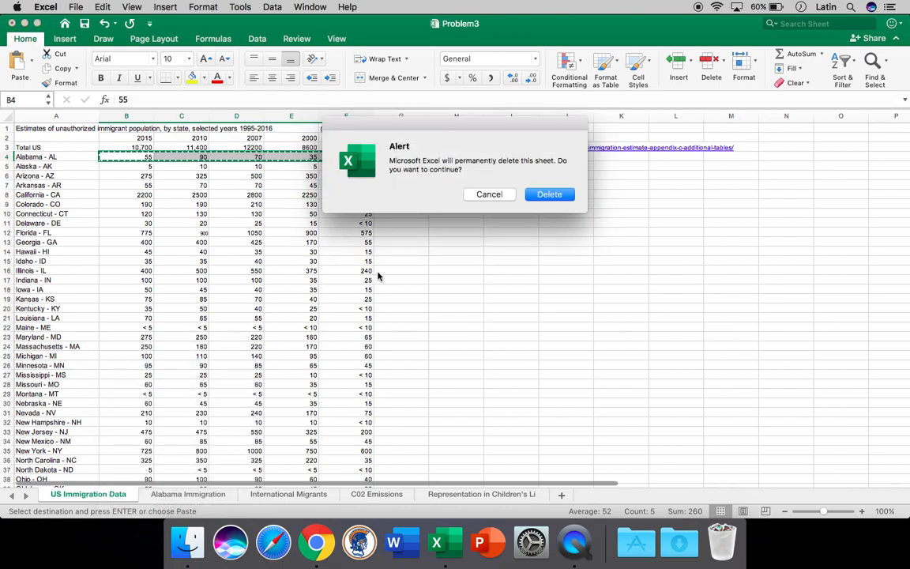
click(548, 194)
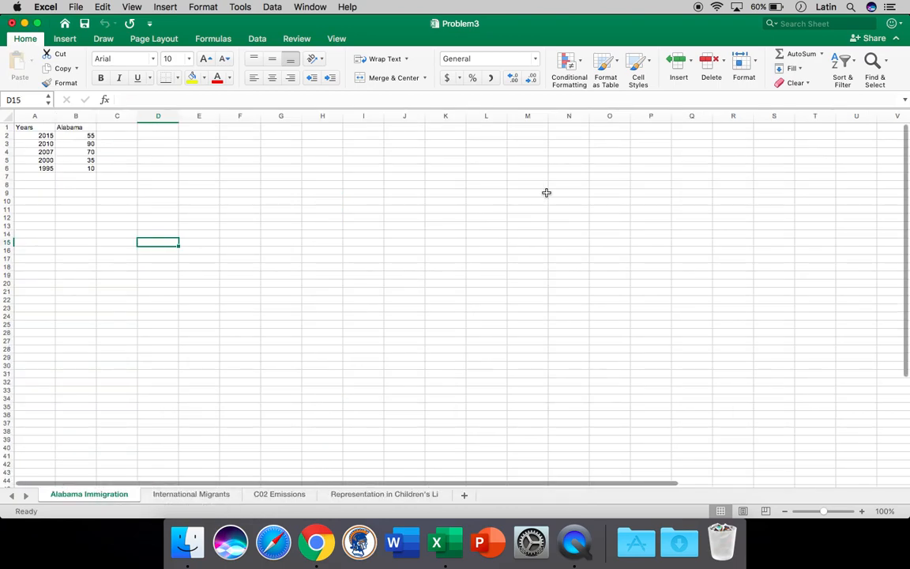
Delete the International Migrants, C02 Emissions and Representation in Children's Li sheets together, confirming the permanent deletion.
click(185, 495)
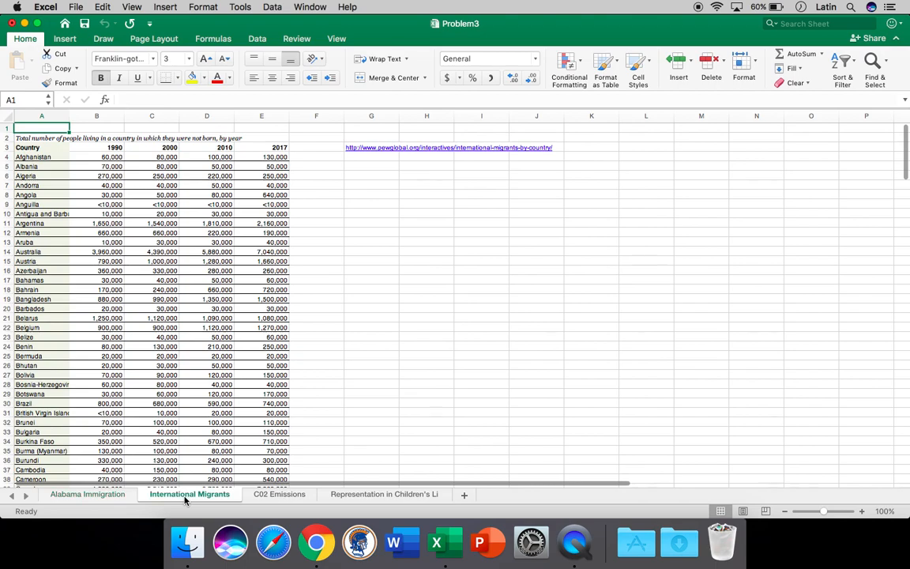
shift+click(269, 496)
shift+click(360, 496)
right_click(359, 499)
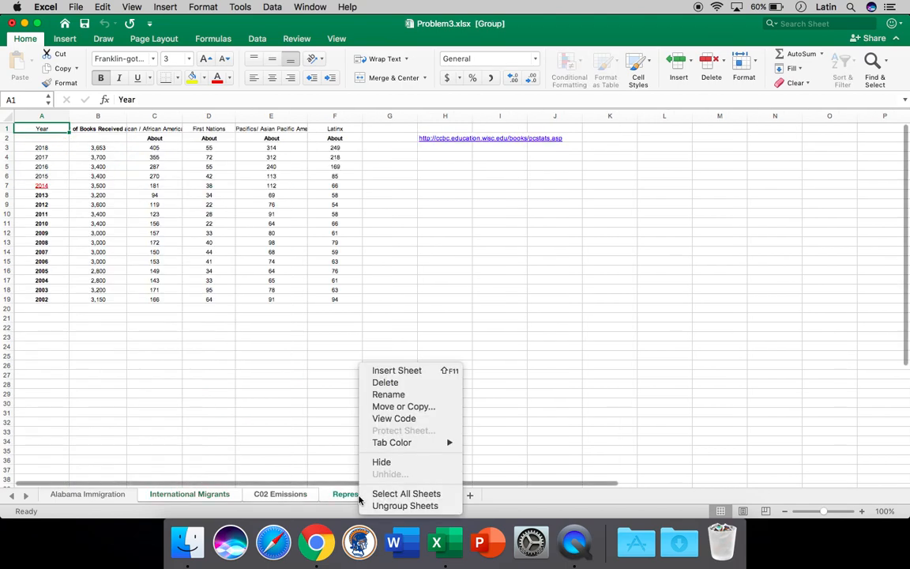
click(400, 385)
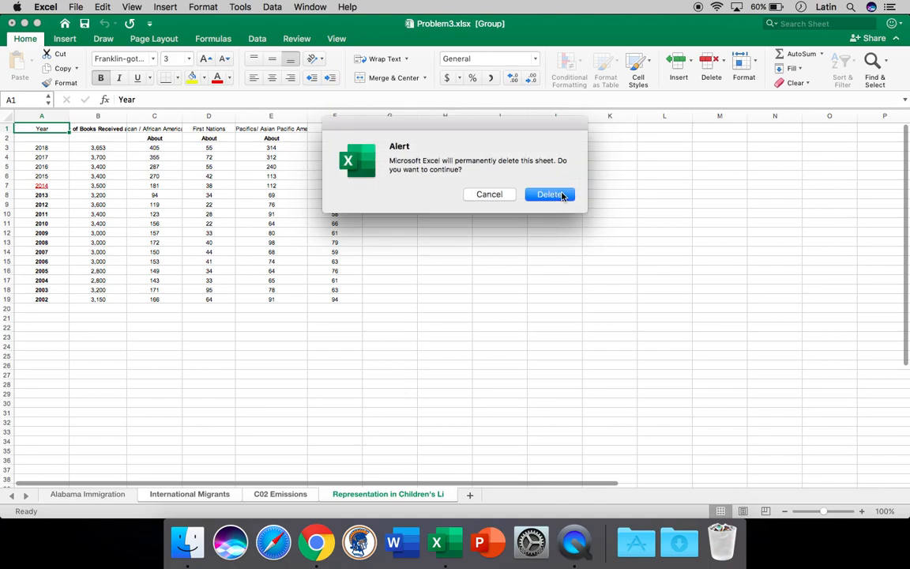
click(506, 175)
click(344, 229)
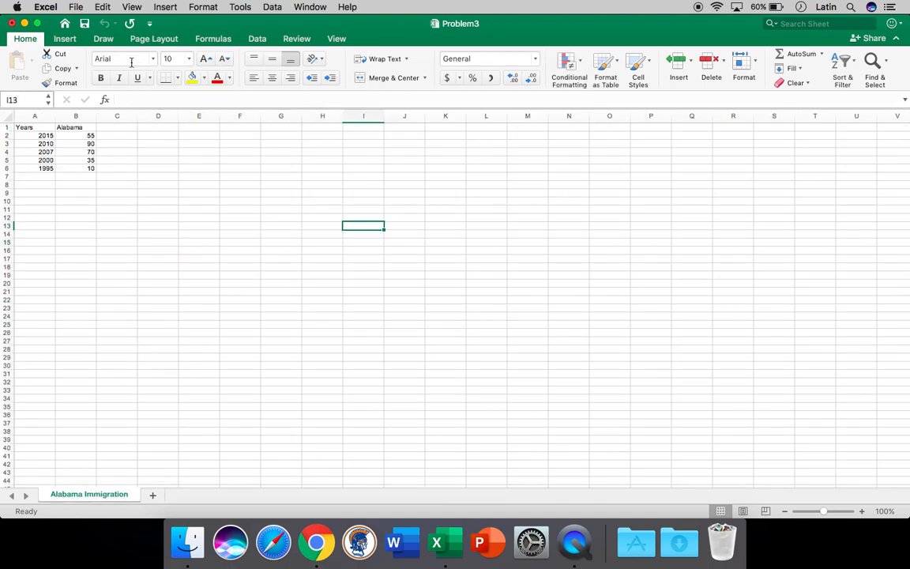
Save the Problem3 workbook under its existing name.
click(77, 6)
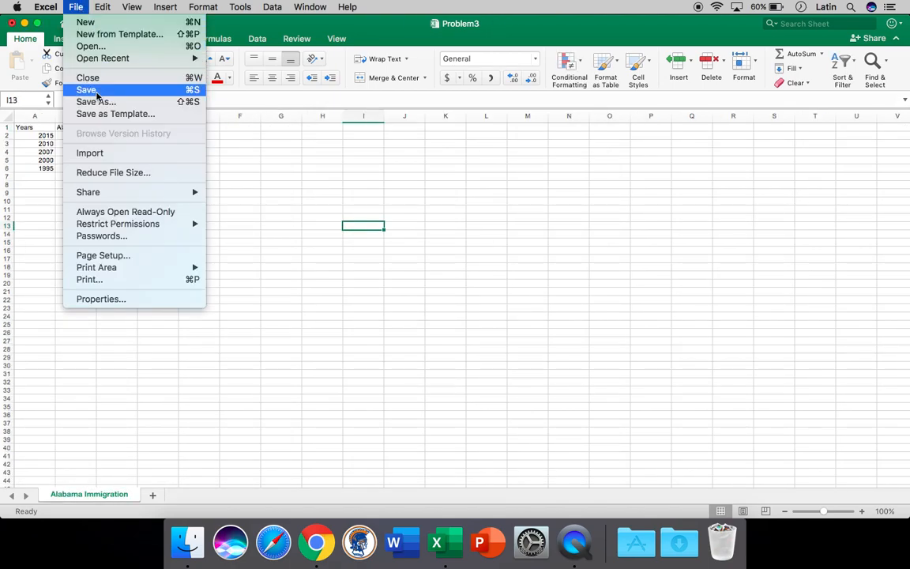
click(97, 94)
click(198, 168)
Highlight the Chrome document's instruction on screenshotting the data, airdropping it to the iPad and importing it, then return to Excel.
key(super+Tab)
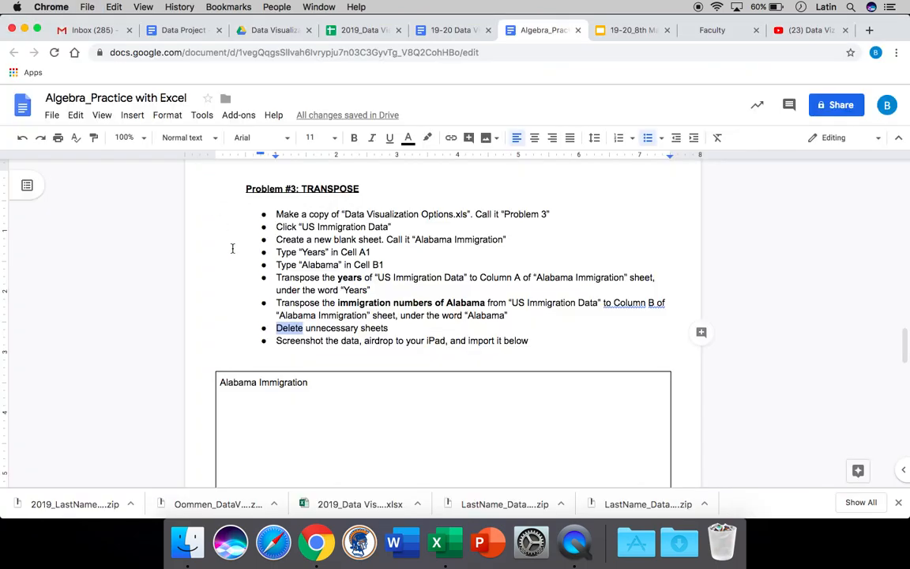
triple_click(311, 340)
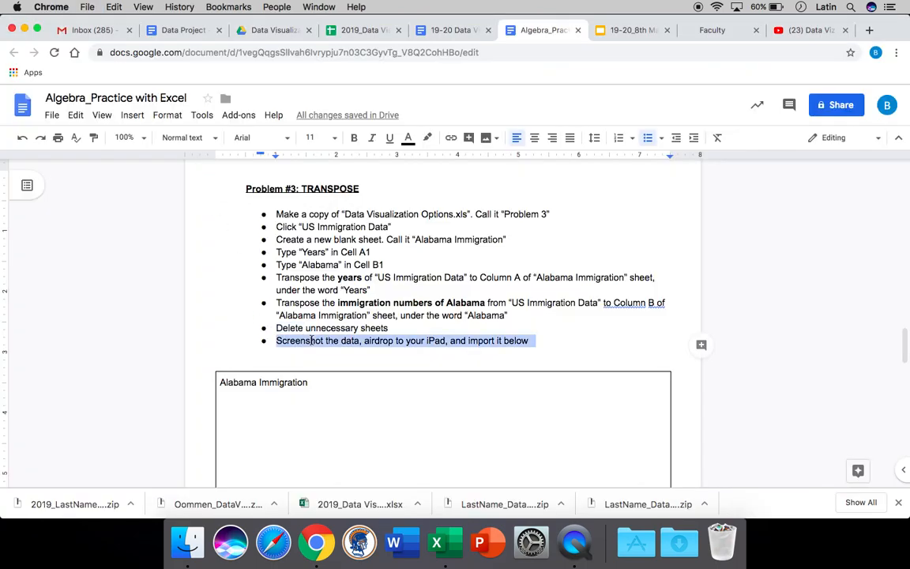
key(super+Tab)
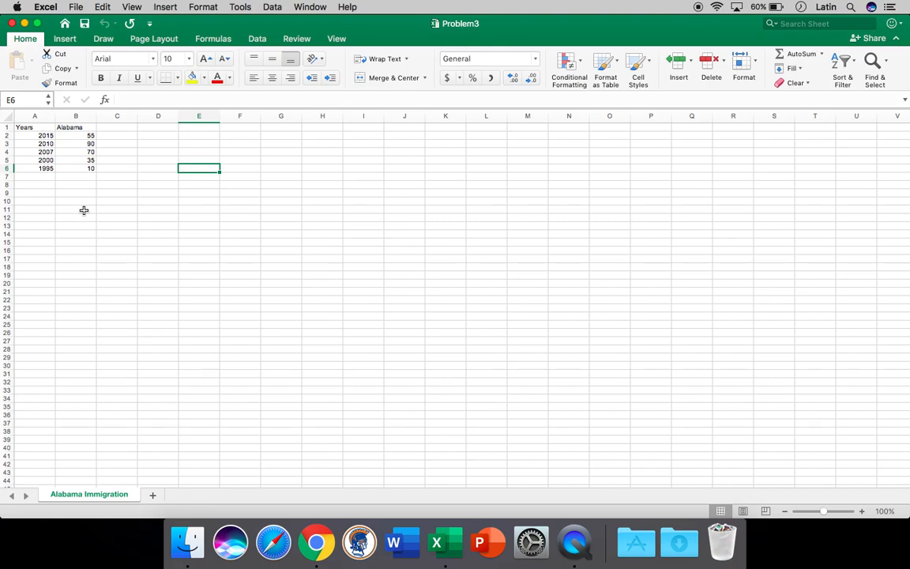
Take a screenshot of just the Years and Alabama data in A1:B6 of the Alabama Immigration sheet.
key(super+shift+4)
drag(13, 120, 99, 184)
Switch to the Chrome document and view the Problem #4: TRANSPOSE instructions.
key(super+Tab)
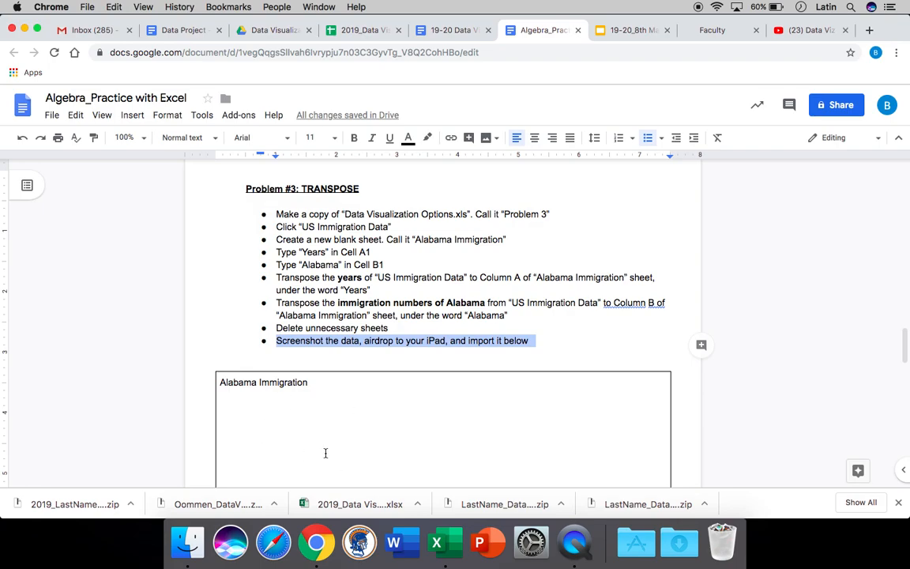
scroll(324, 453, down, 10)
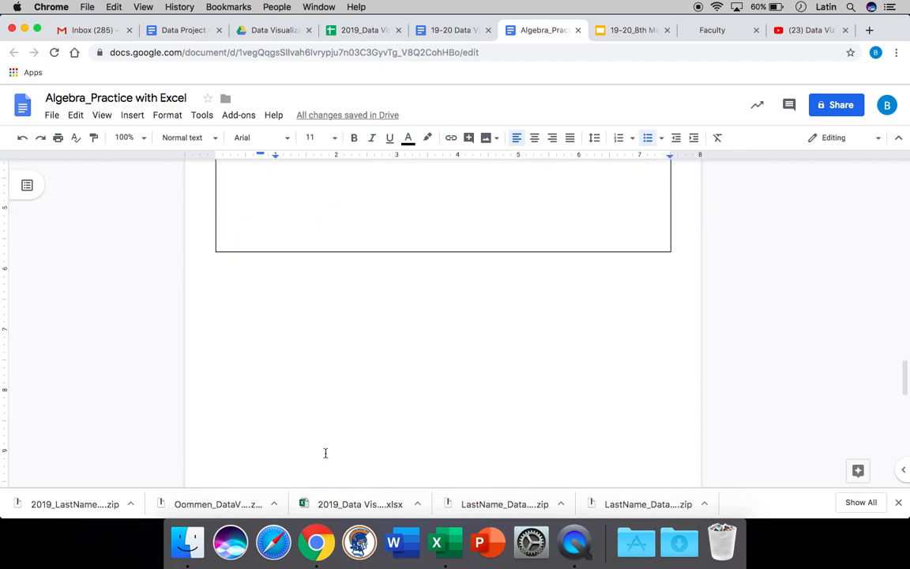
scroll(325, 453, down, 5)
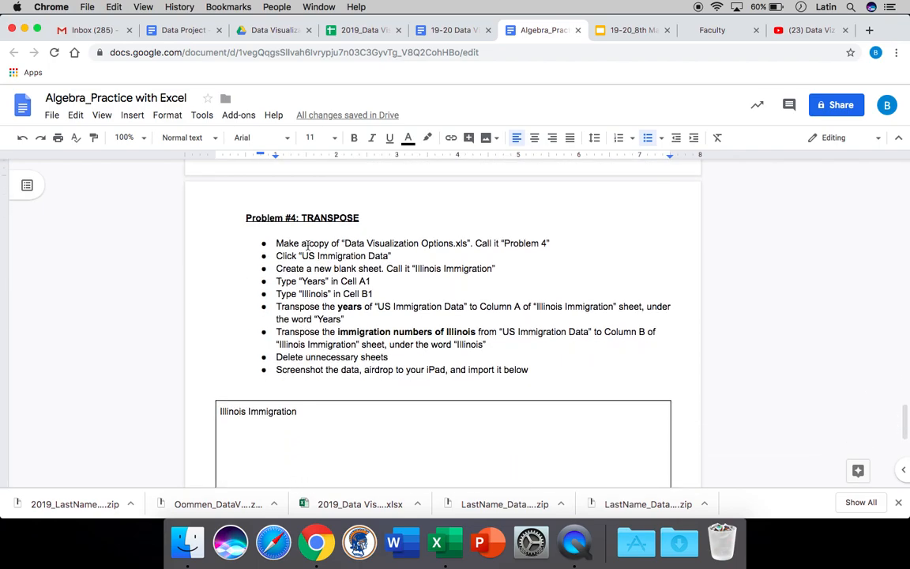